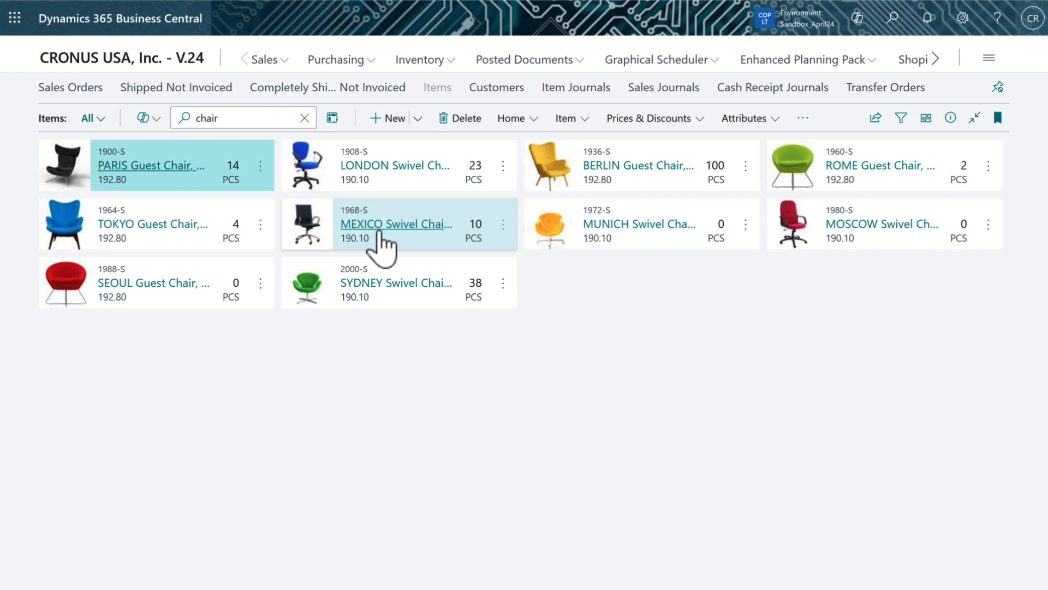
Open the item card of the MEXICO Swivel Chair (1968-S) and review its picture, marketing text and item attributes
click(381, 232)
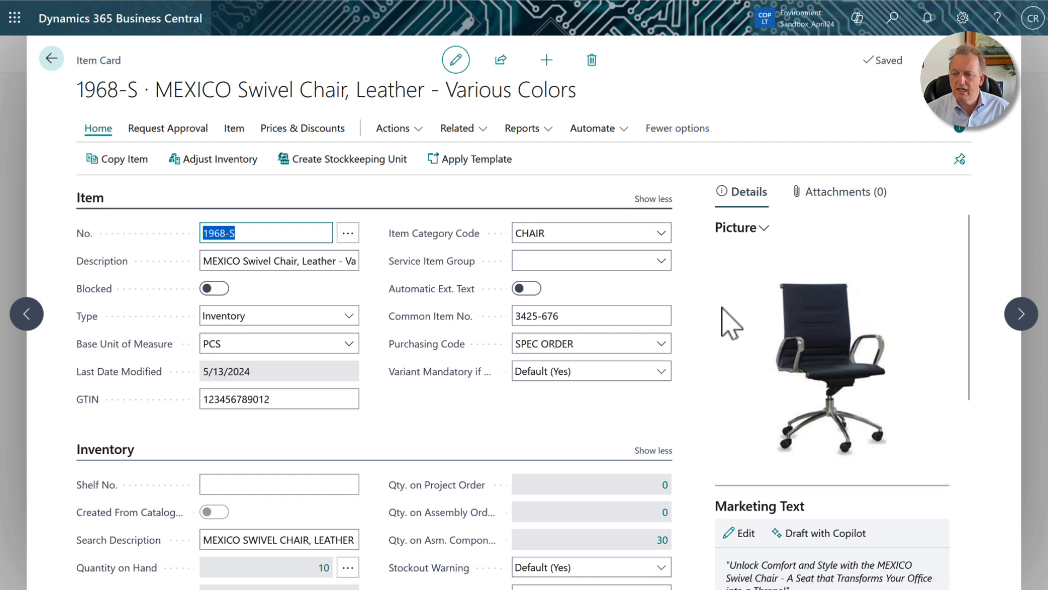
scroll(775, 382, down, 5)
scroll(774, 382, up, 5)
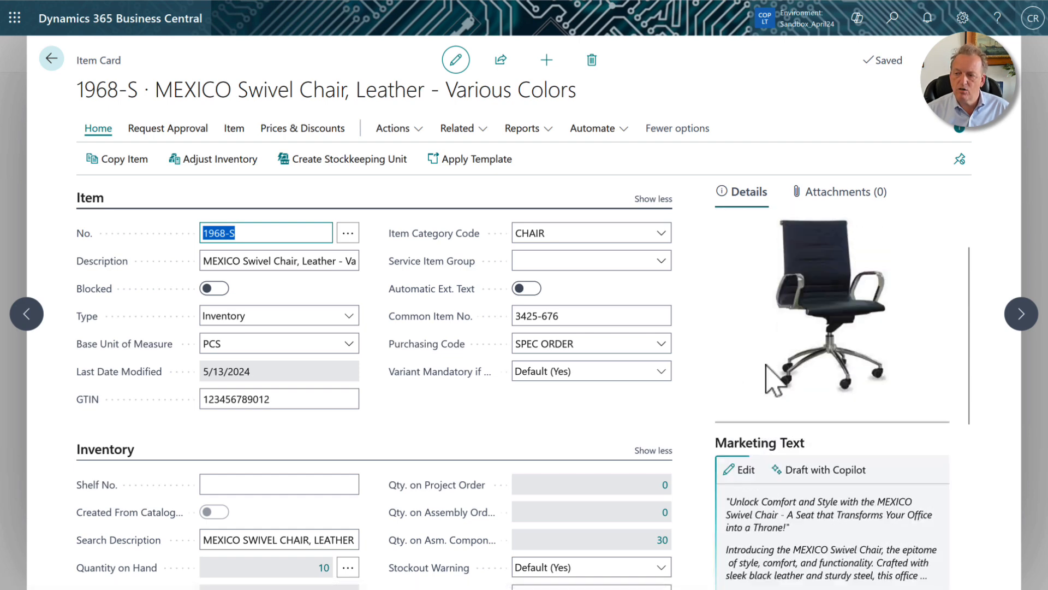
scroll(774, 383, down, 3)
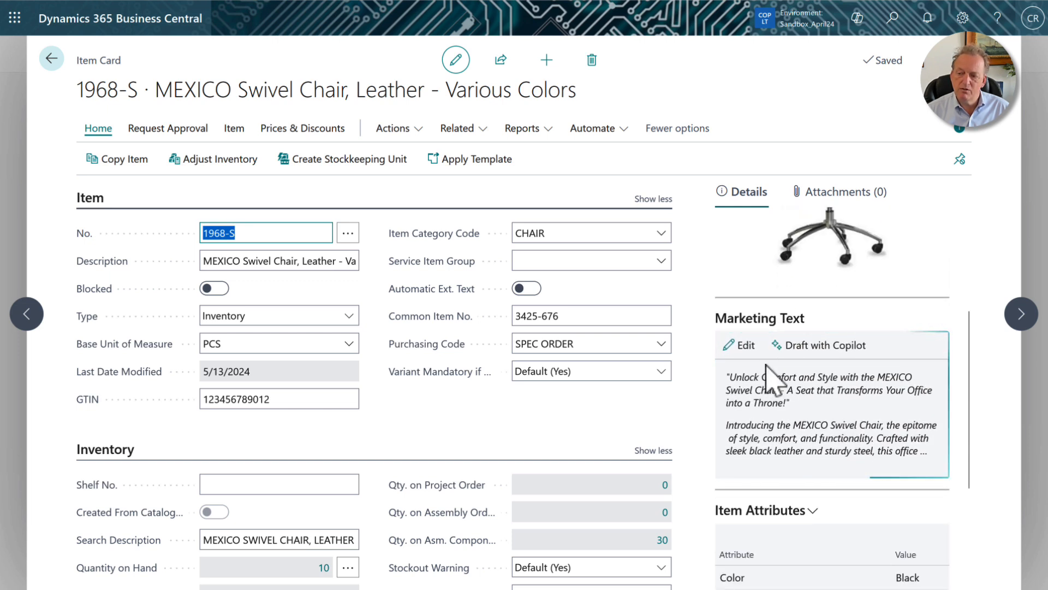
scroll(769, 381, down, 3)
scroll(857, 467, down, 1)
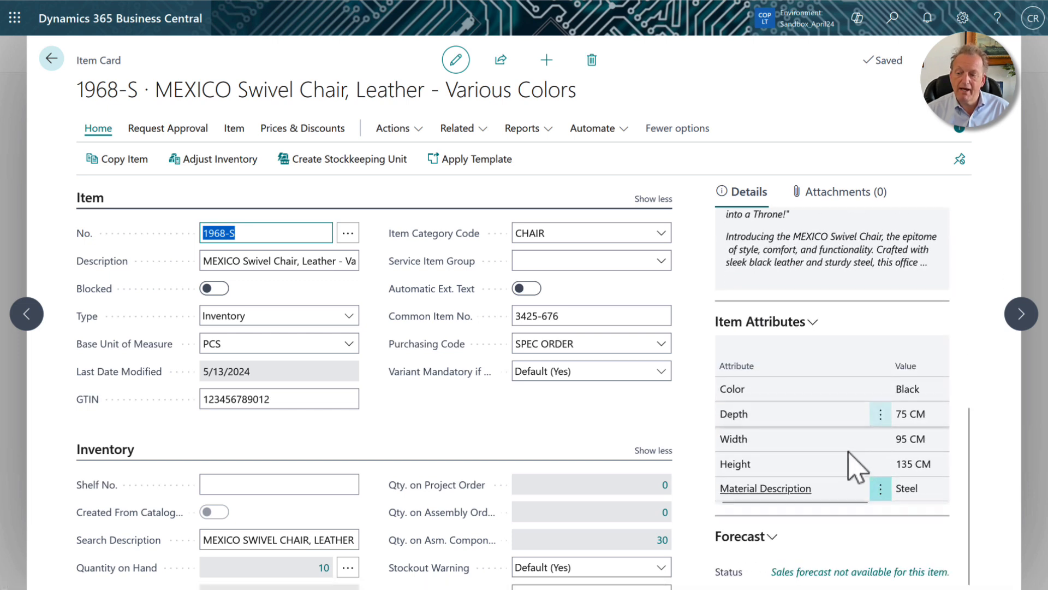
scroll(856, 467, up, 7)
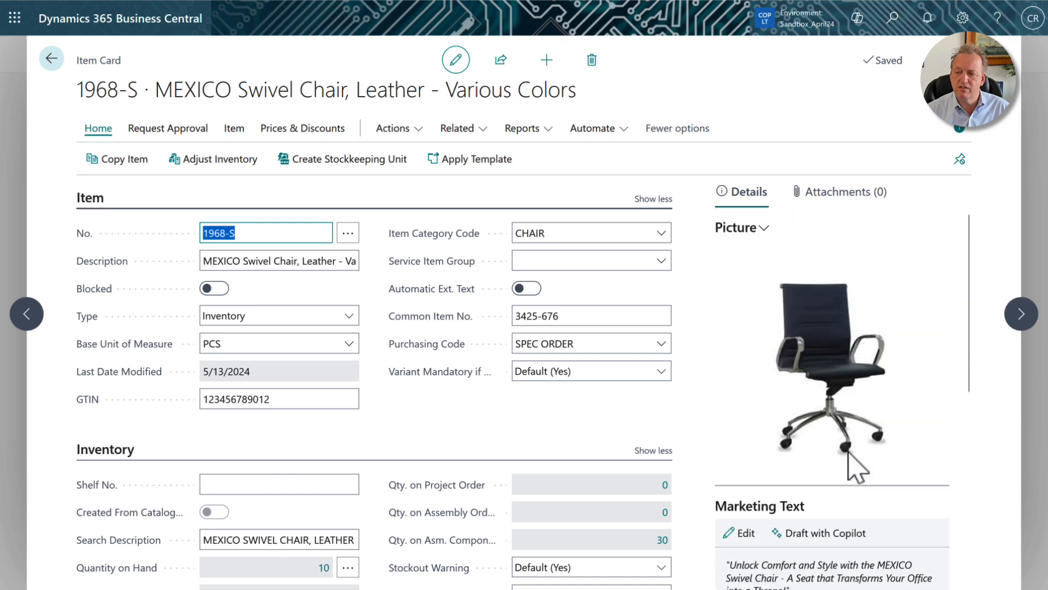
Hide the details pane beside the item card so the item fields use the full width
click(959, 133)
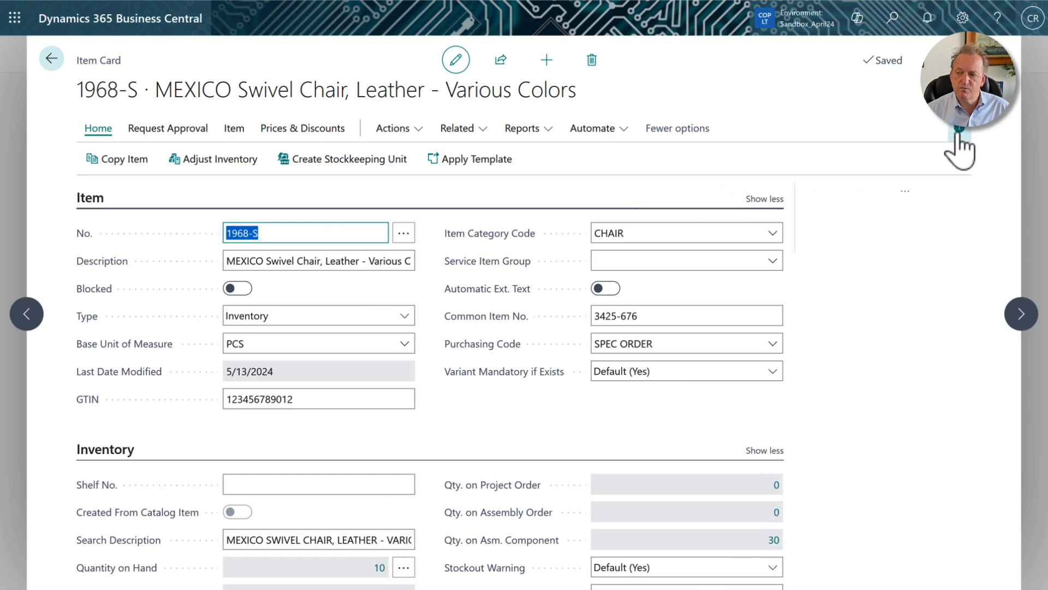
click(958, 132)
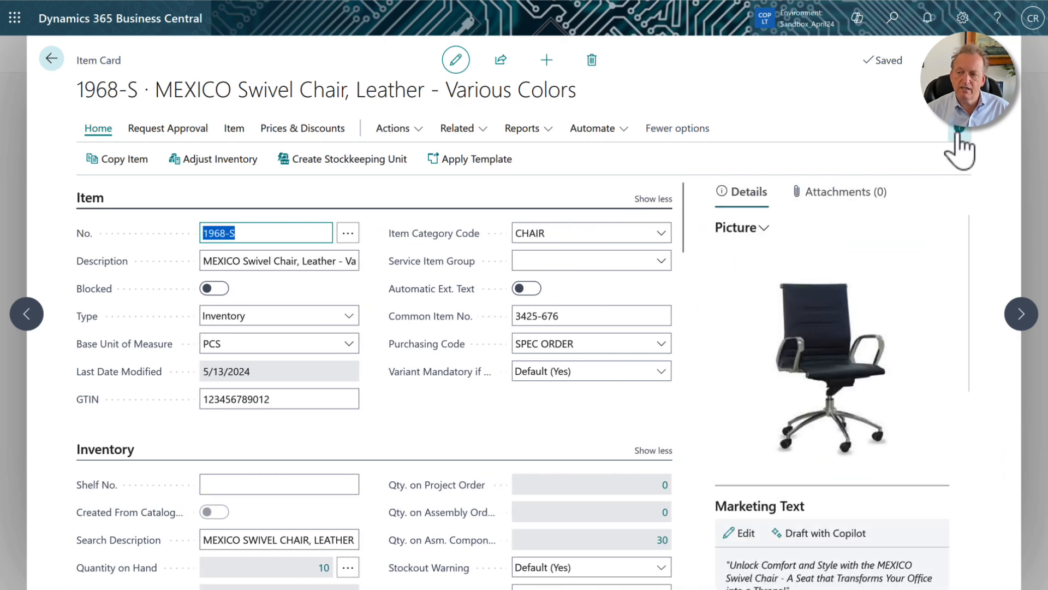
click(959, 132)
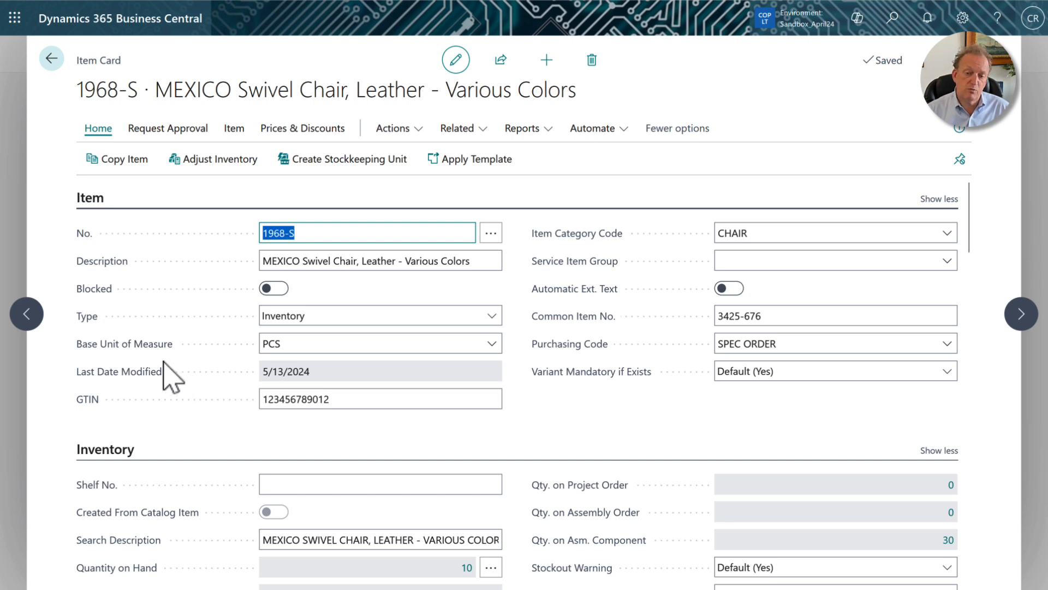
Read the explanation of Base Unit of Measure, review the chair's item units of measure, and return to the item card
mouse_move(136, 354)
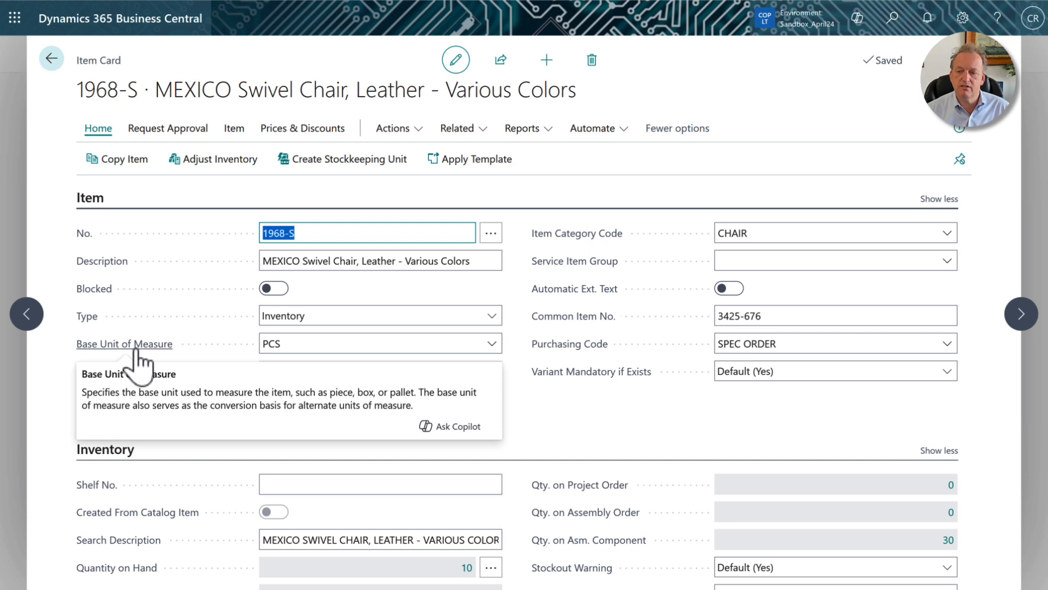
click(468, 132)
mouse_move(517, 191)
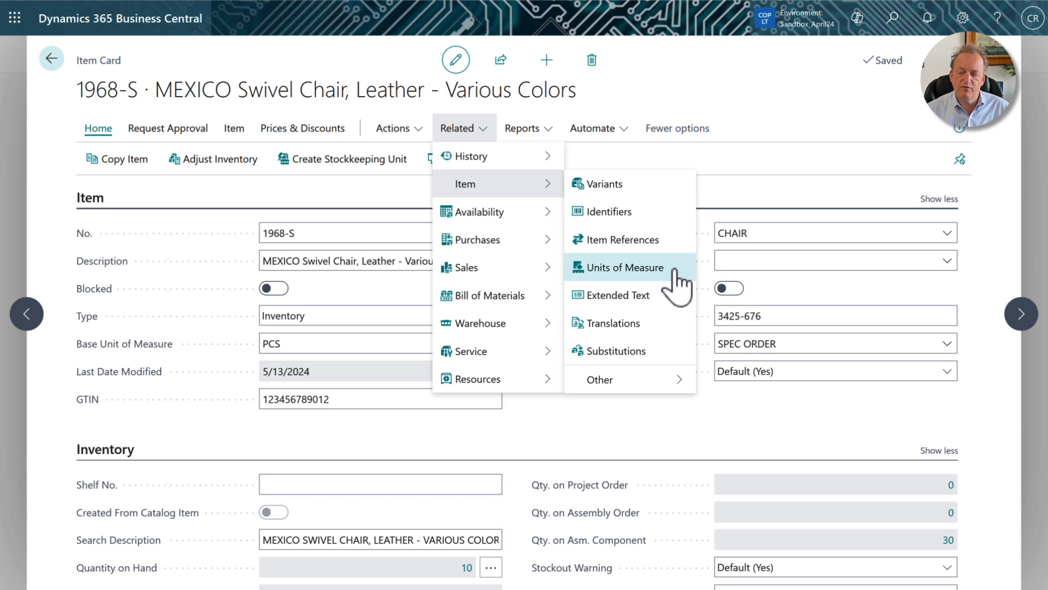
click(675, 271)
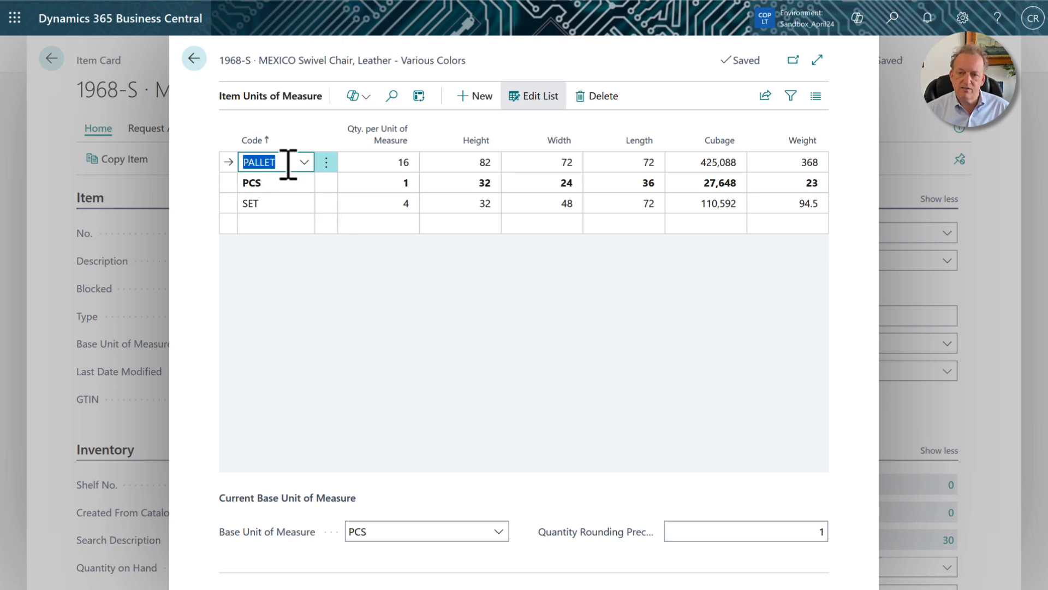
click(197, 61)
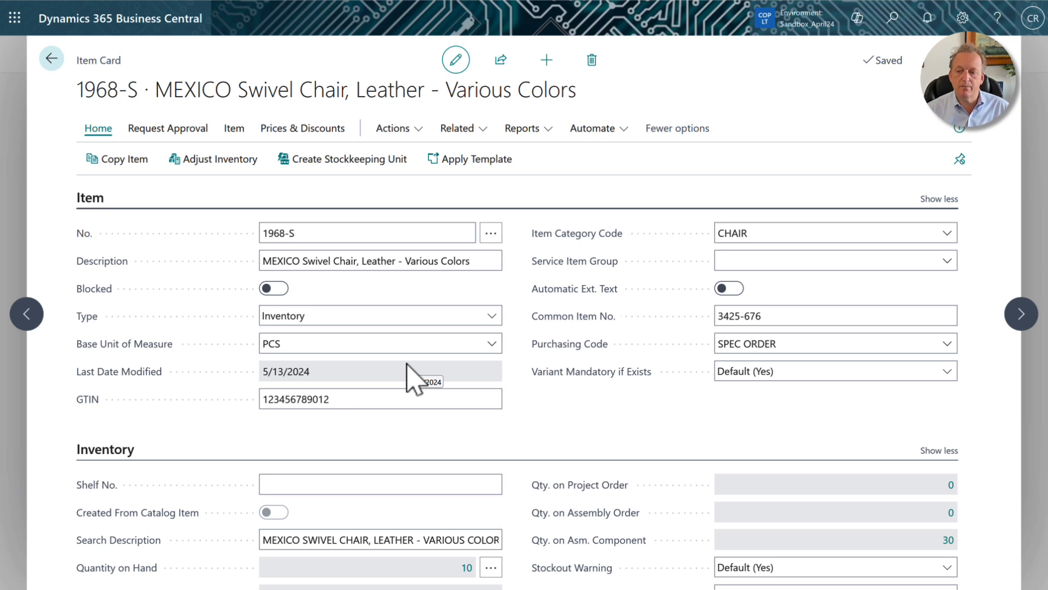
Review the chair's item variants with their descriptions and blocked settings, and return to the item card
click(488, 140)
mouse_move(511, 186)
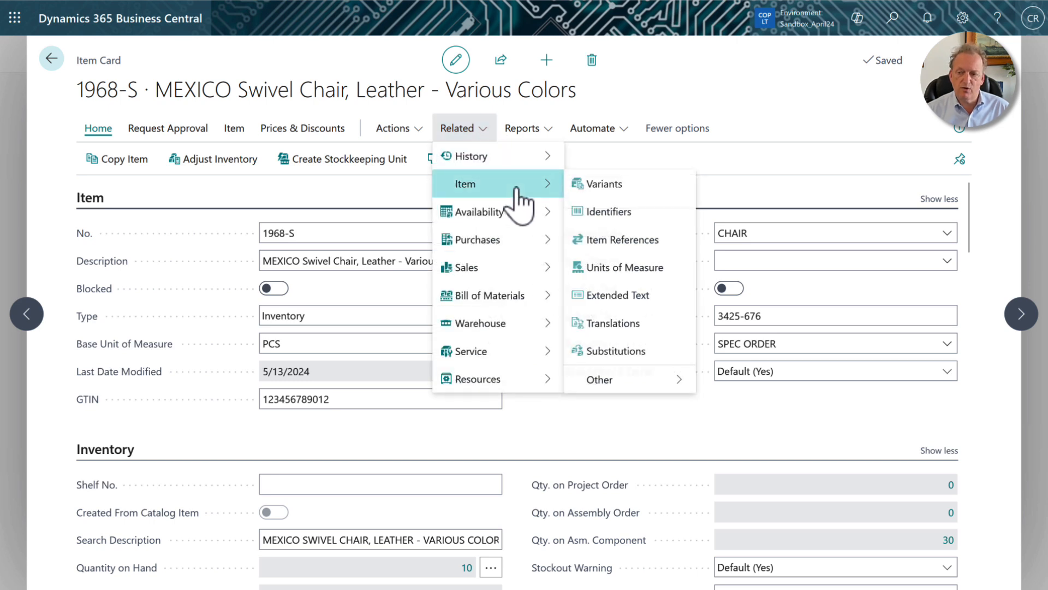
click(607, 193)
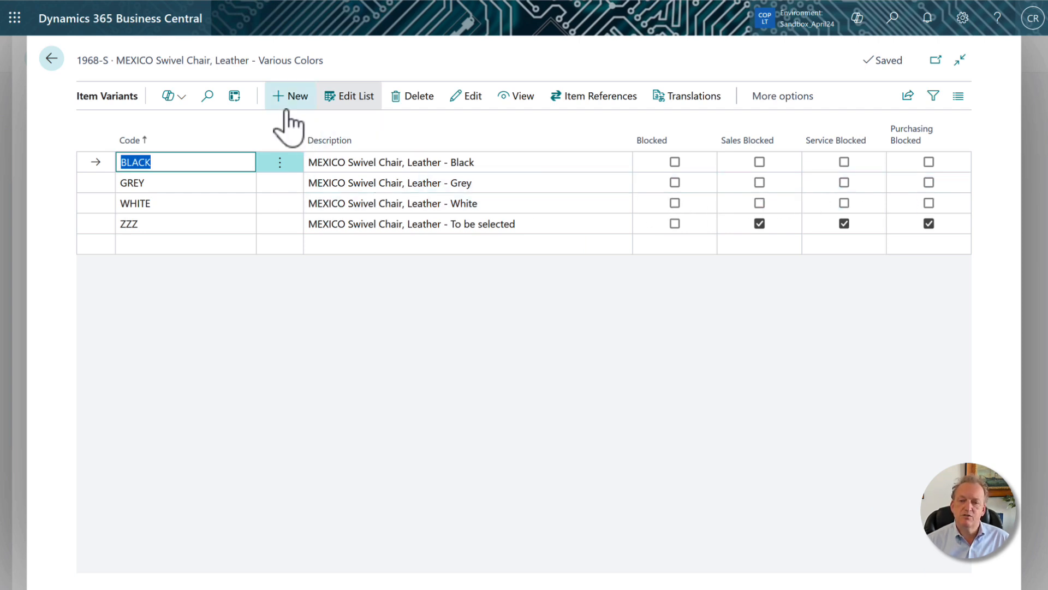
drag(80, 60, 129, 64)
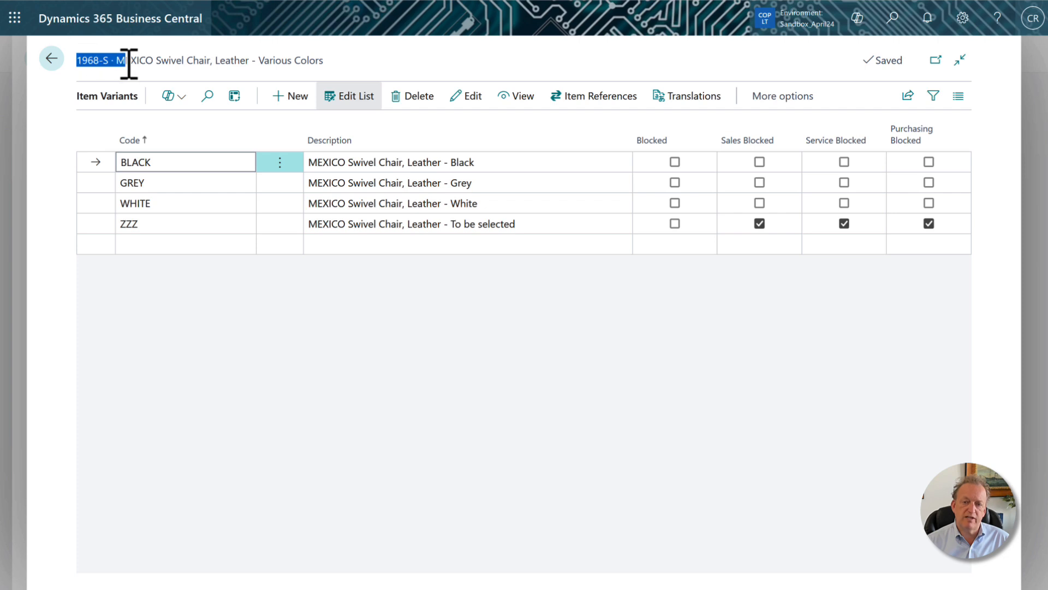
click(129, 64)
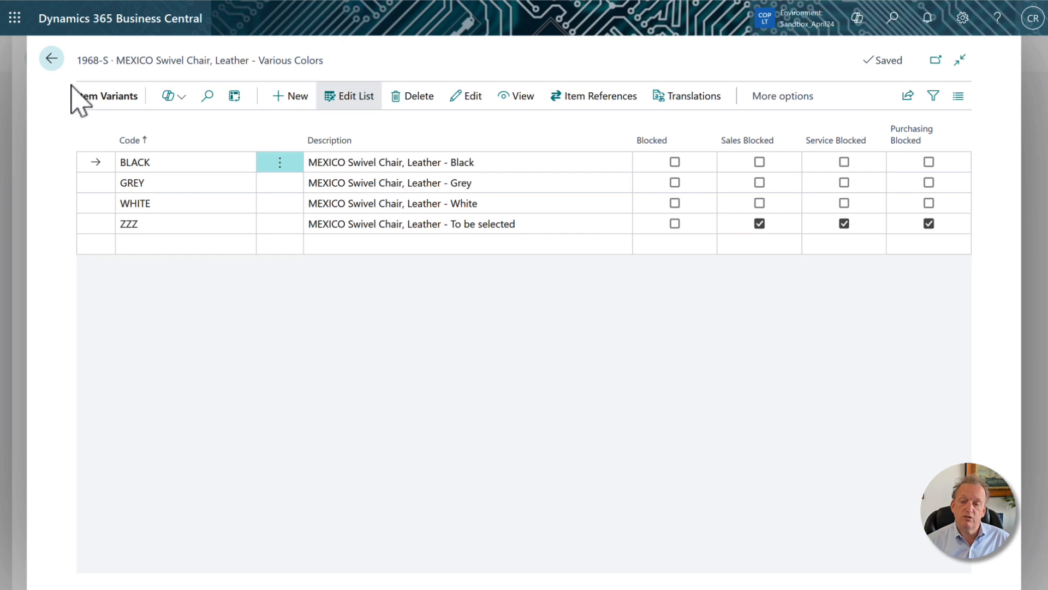
click(52, 59)
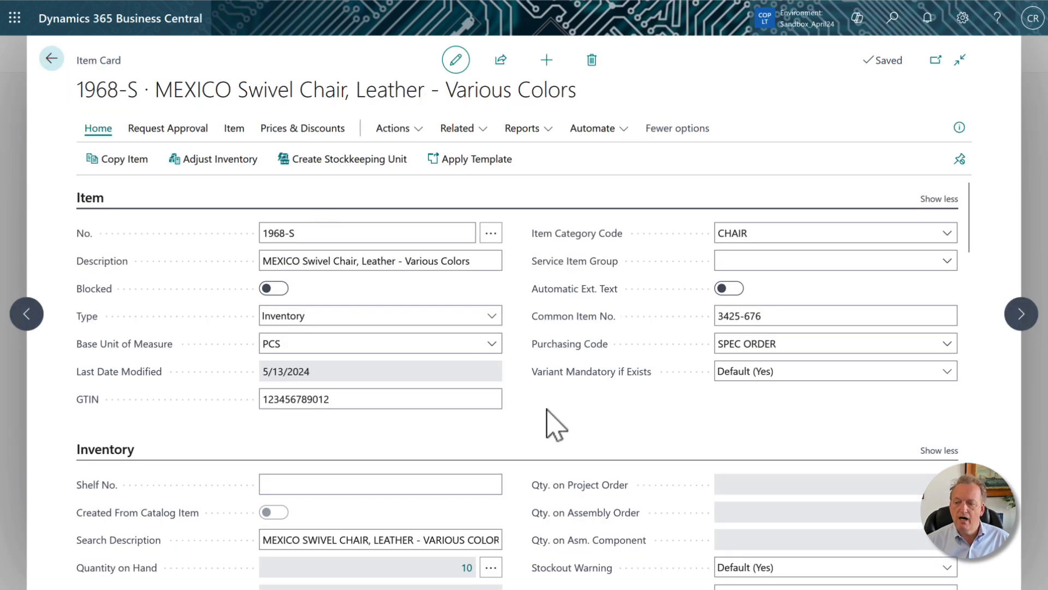
Turn on Automatic Ext. Text for the chair and review the text lines and sales document settings of its Sales Description extended text
click(729, 288)
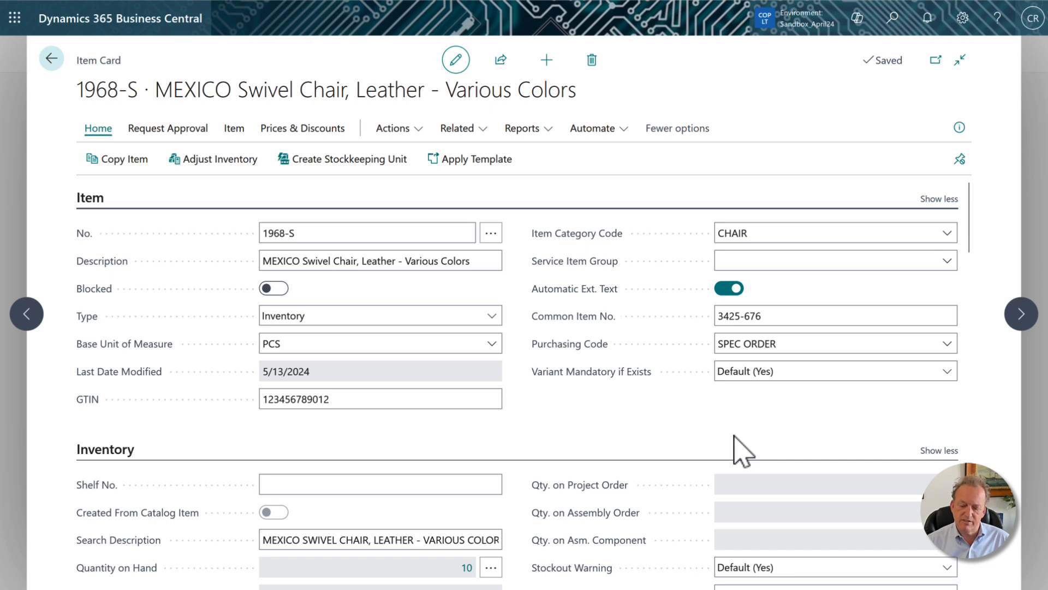
click(473, 136)
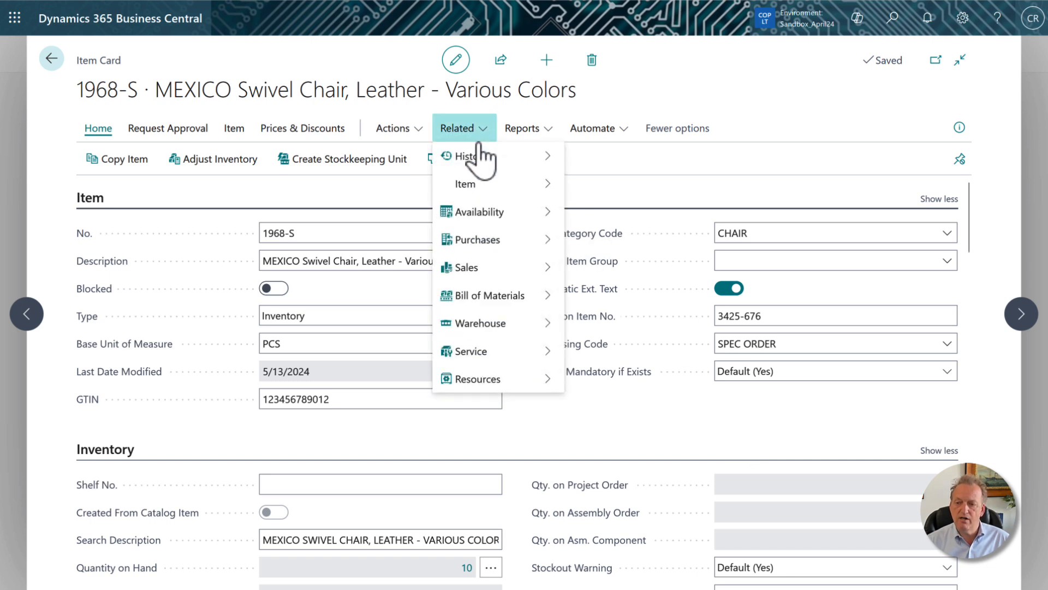
mouse_move(530, 191)
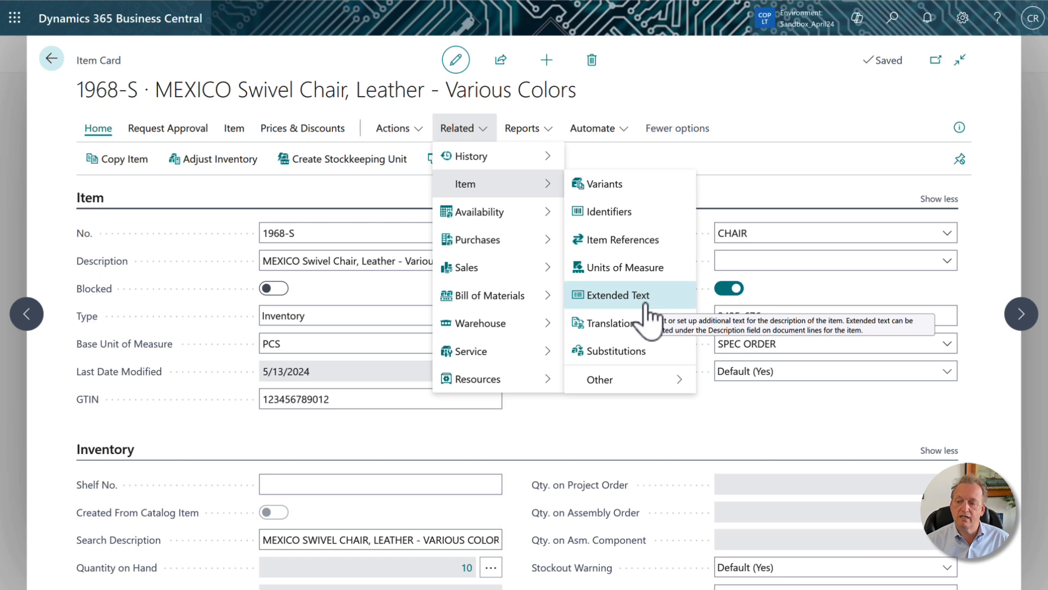
click(618, 296)
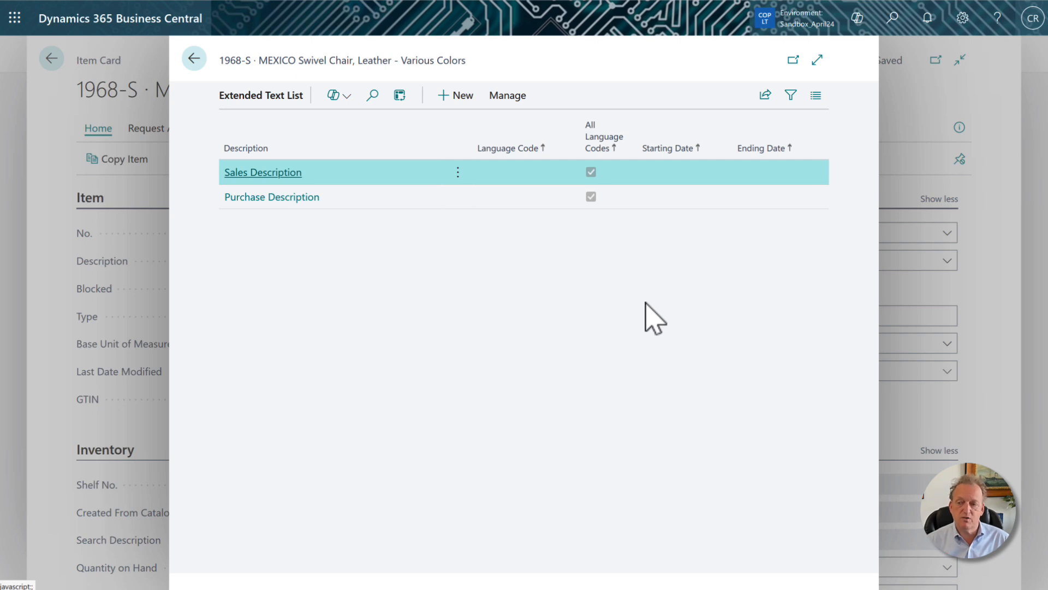
click(269, 179)
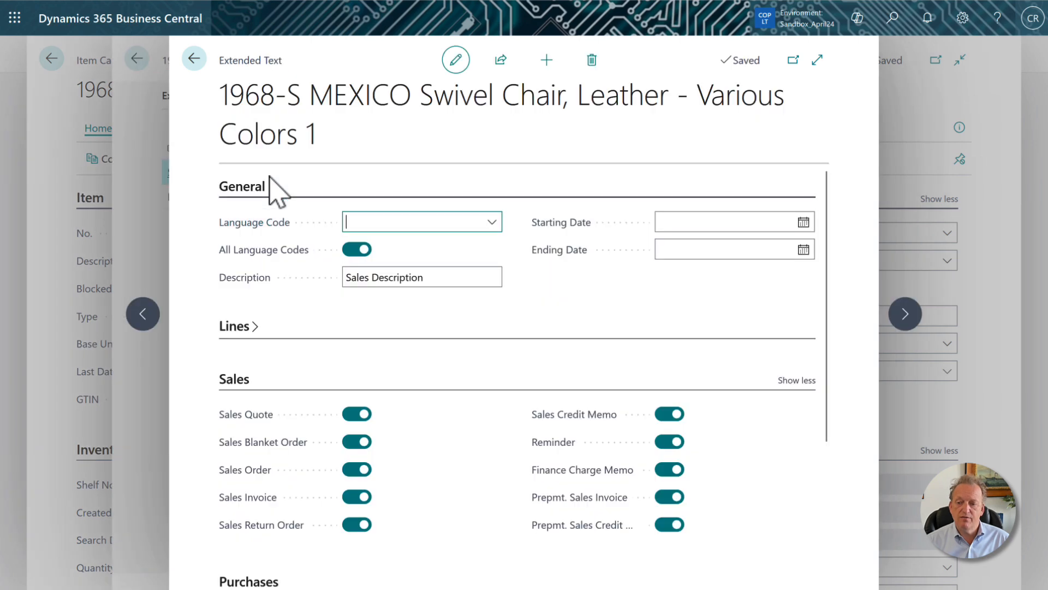
click(235, 333)
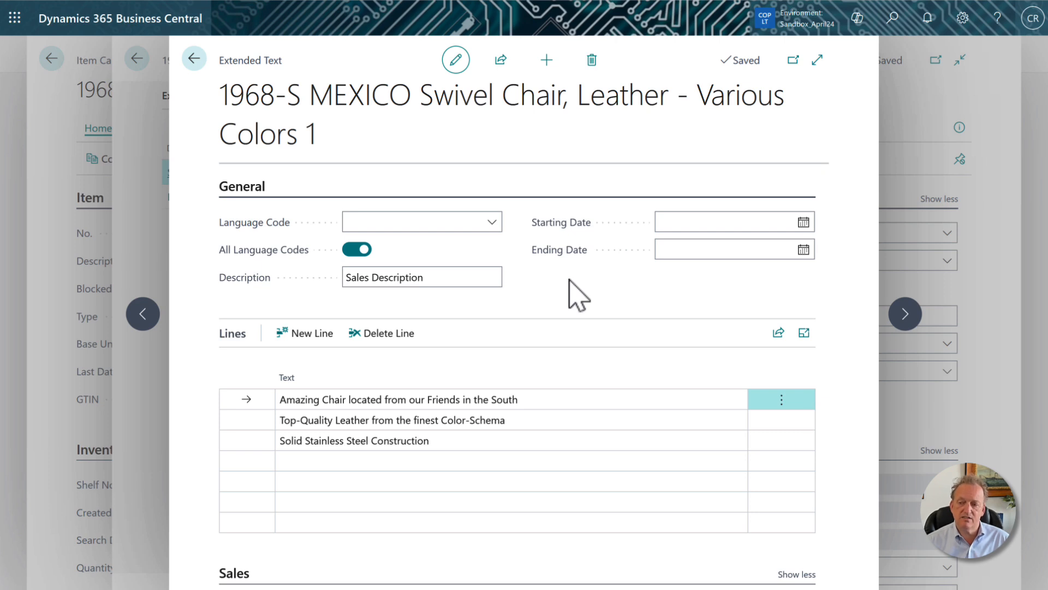
scroll(573, 289, down, 5)
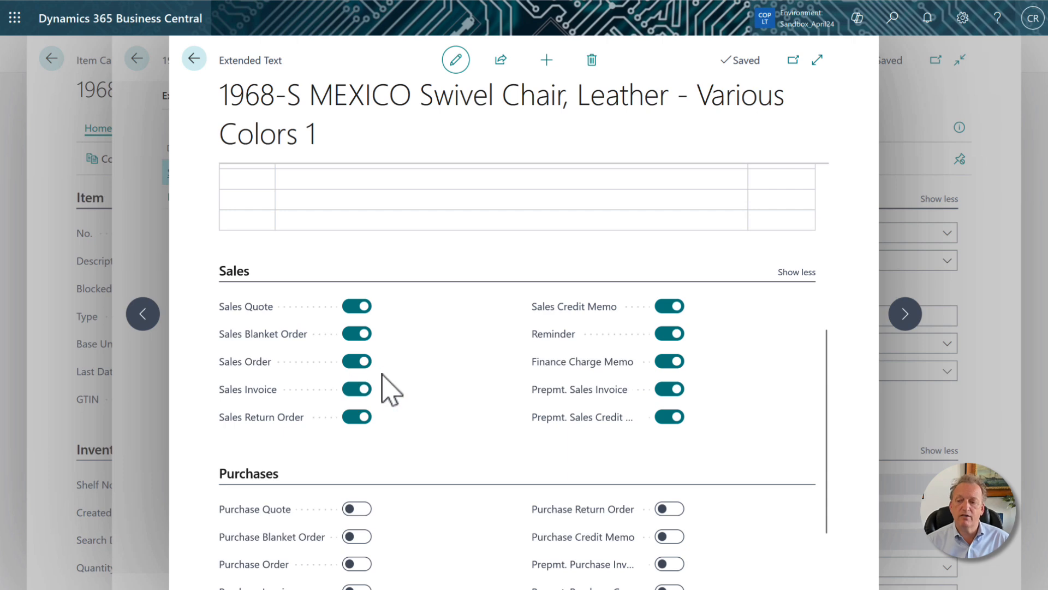
click(195, 61)
Review the Purchase Description extended text's lines and its sales and purchase document settings, and return to the item card
click(264, 203)
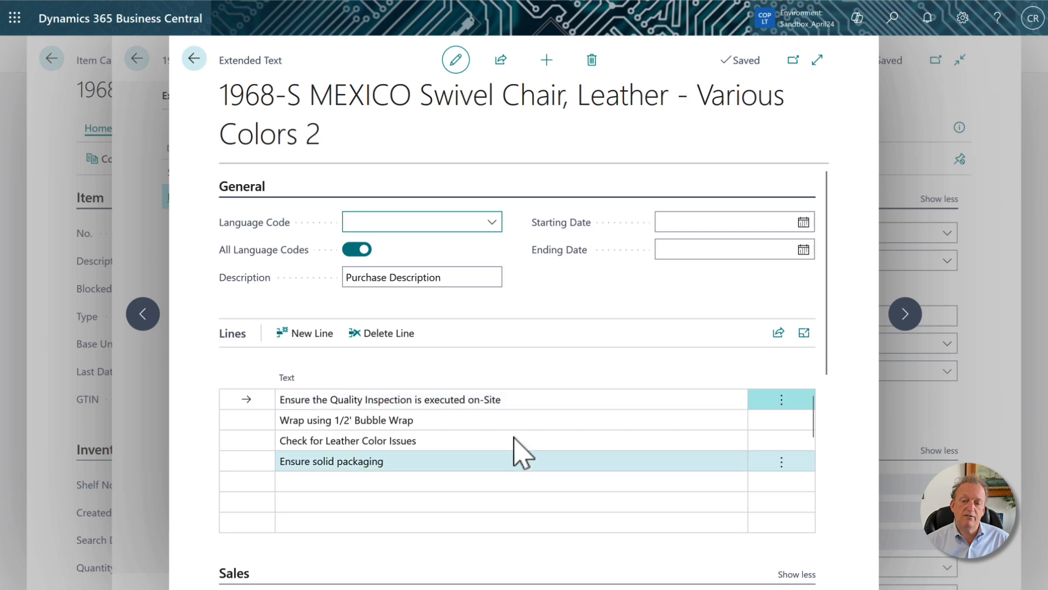
scroll(508, 483, down, 5)
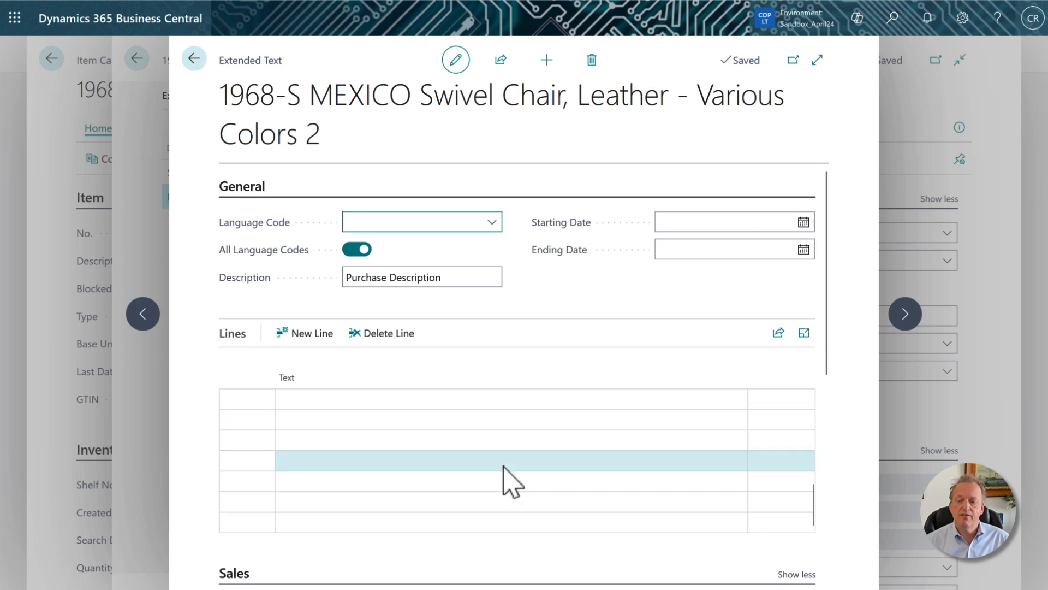
click(235, 333)
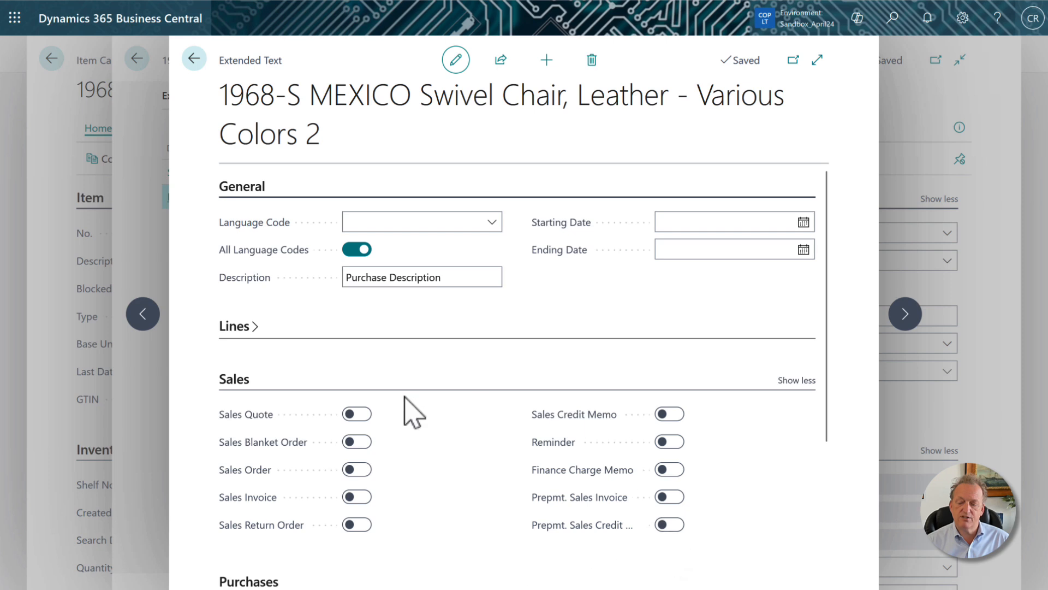
click(232, 383)
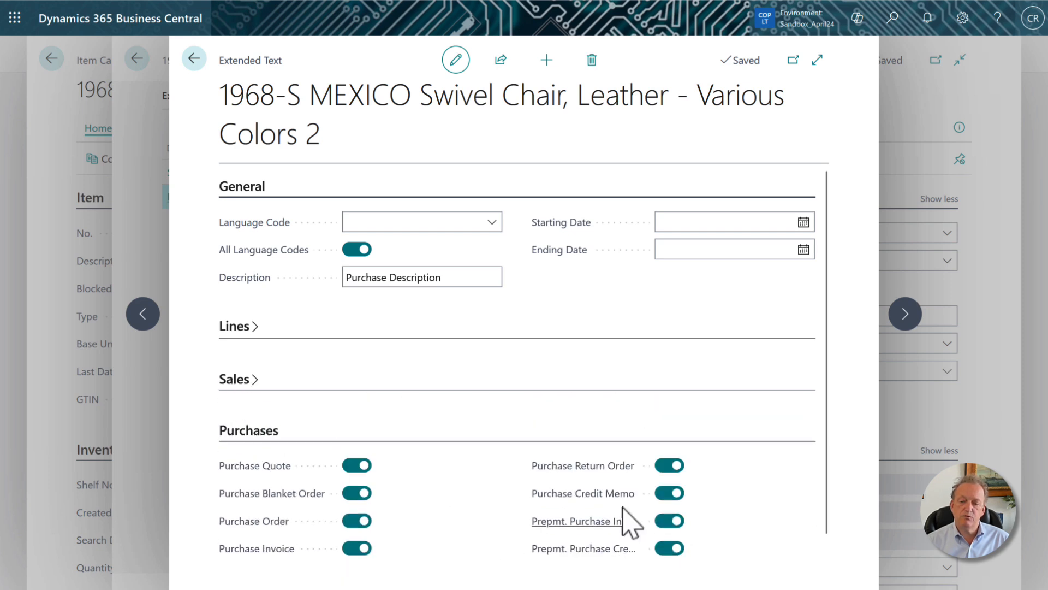
click(194, 62)
click(194, 60)
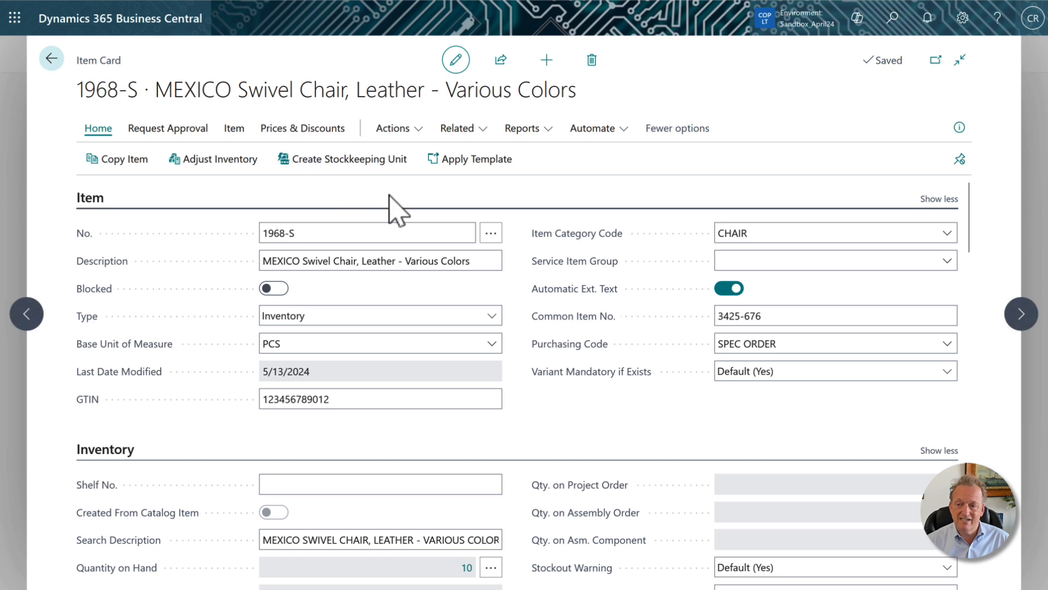
Review the substitute items set up for the chair and return to the item card
click(481, 132)
mouse_move(510, 194)
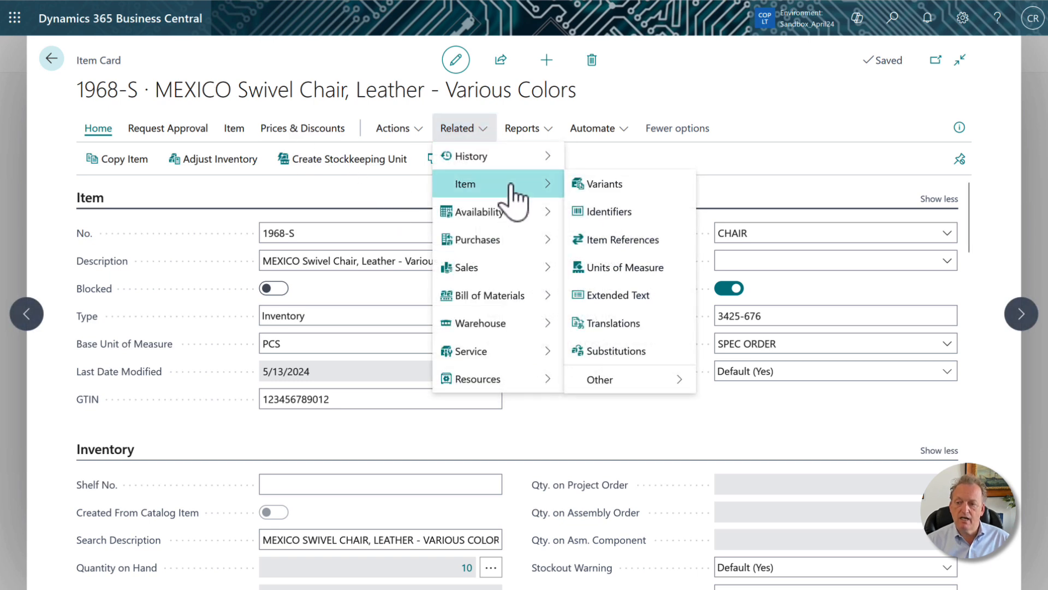
click(650, 372)
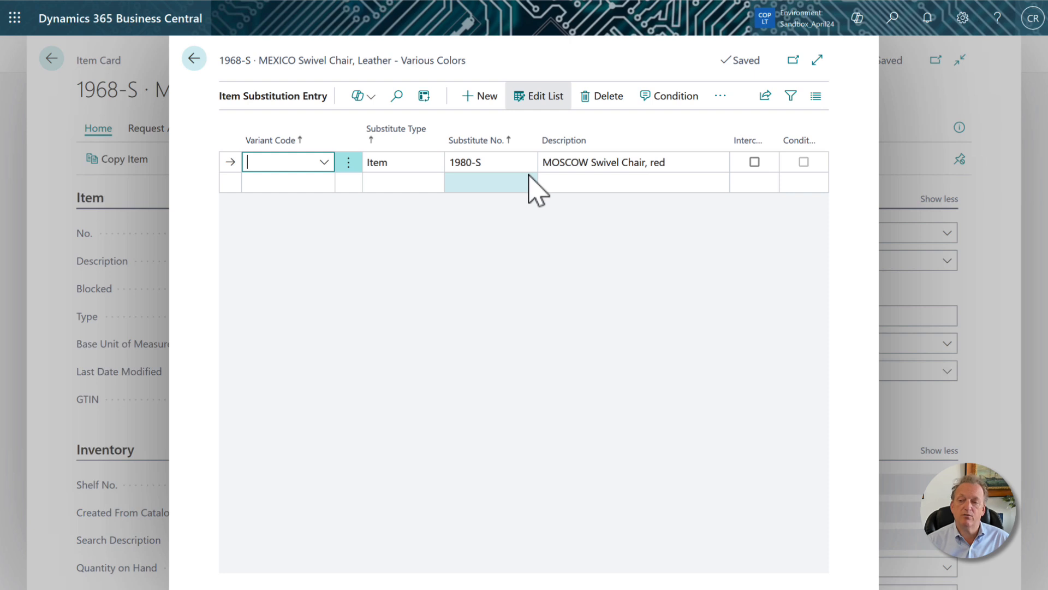
click(194, 58)
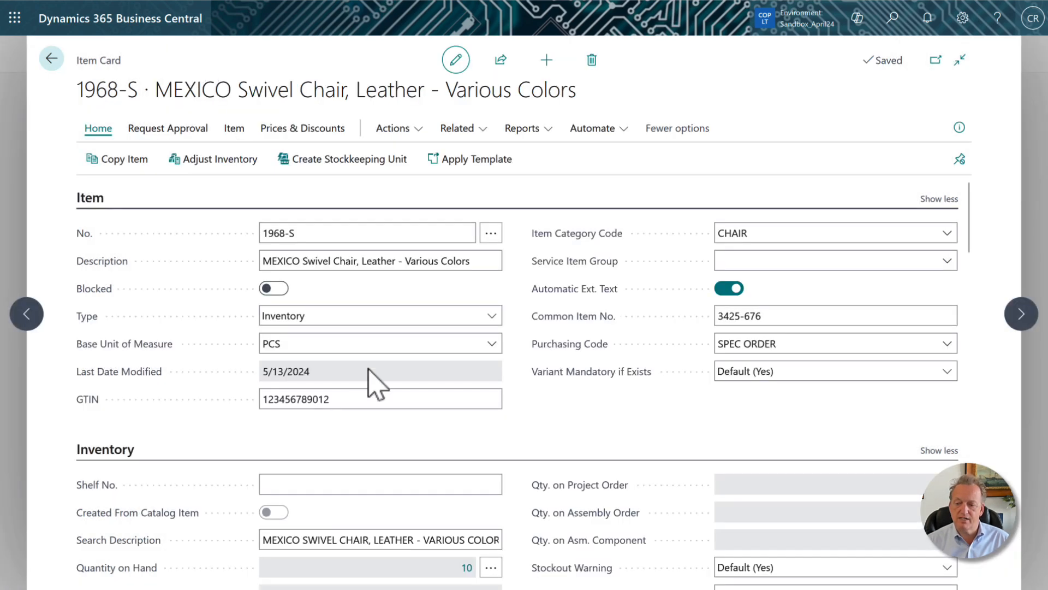
Review the chair's item identifiers by variant and unit of measure, and return to the item card
click(465, 129)
mouse_move(494, 190)
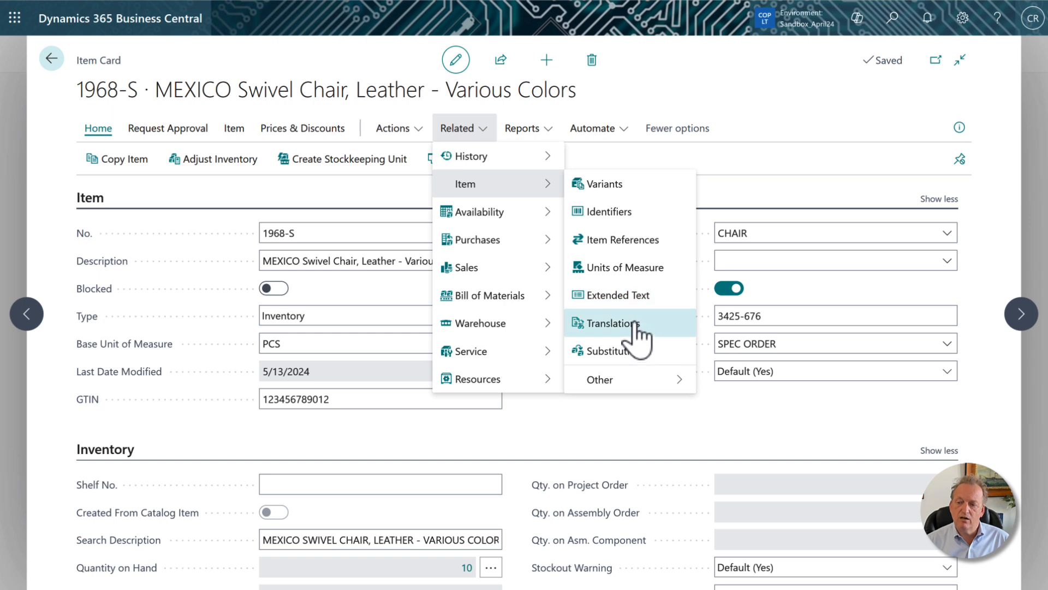
click(634, 218)
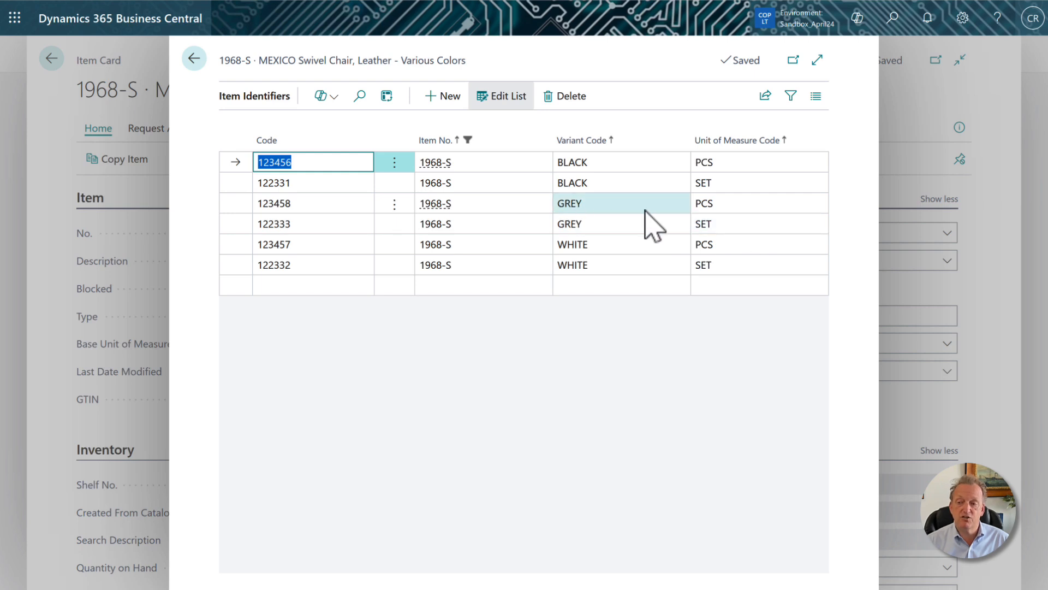
click(193, 58)
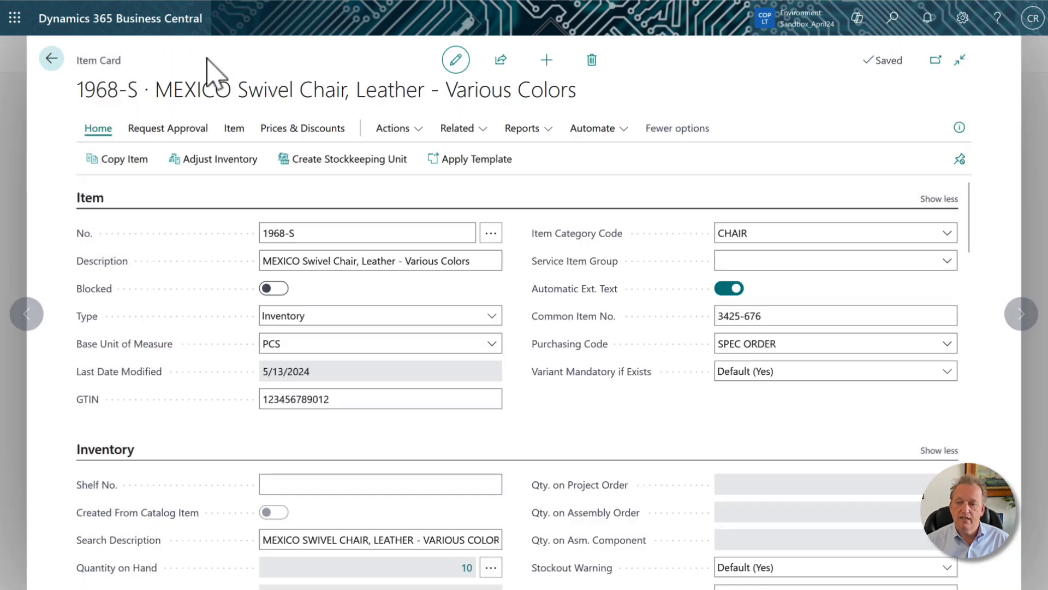
Filter the chair's item reference entries to one customer number under Reference Type No., review them and return to the item card
click(475, 131)
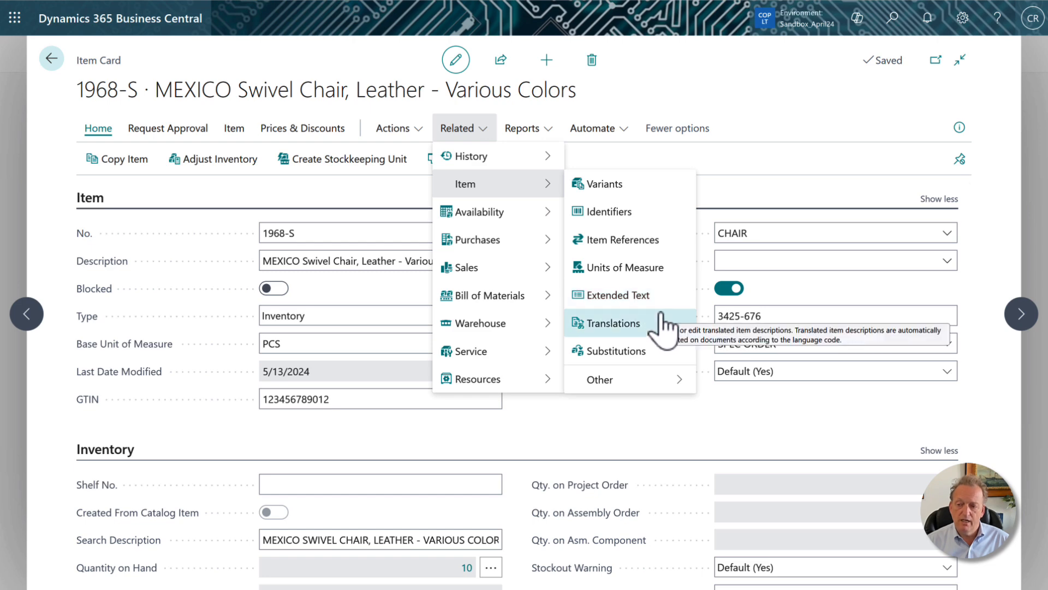
click(657, 244)
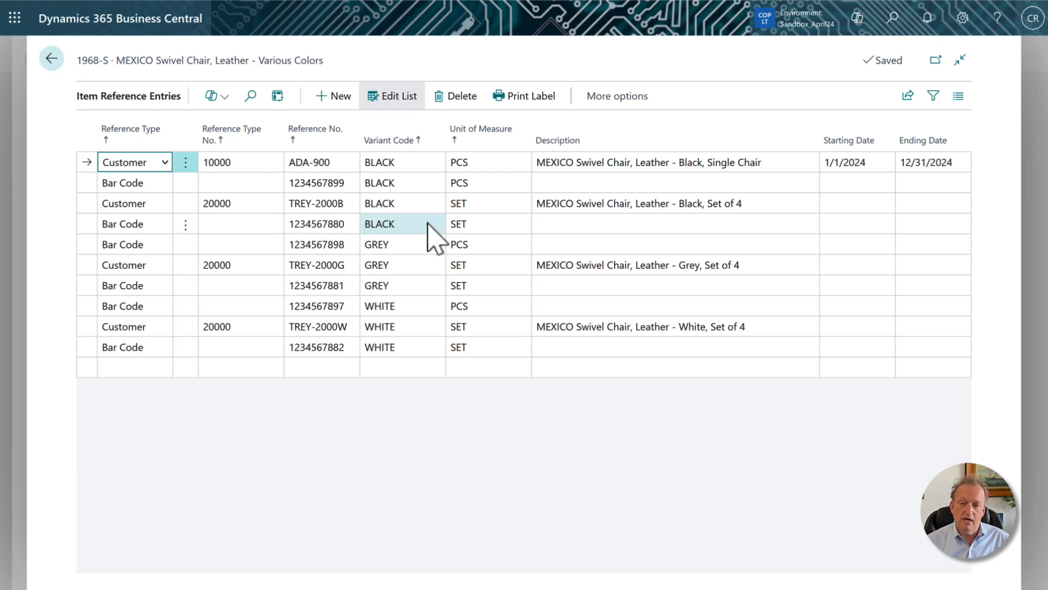
click(278, 141)
click(219, 222)
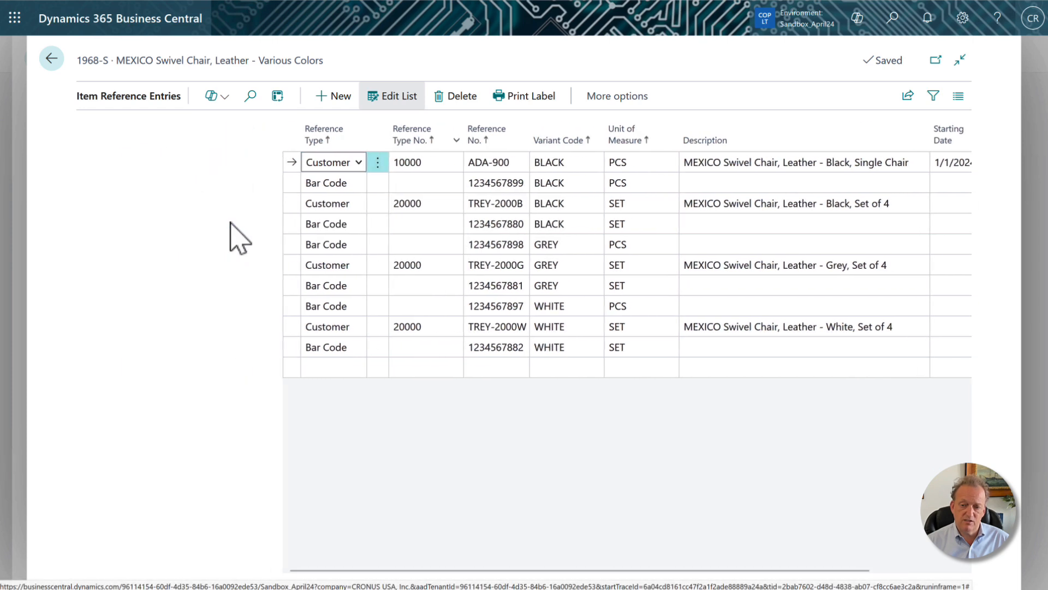
click(249, 235)
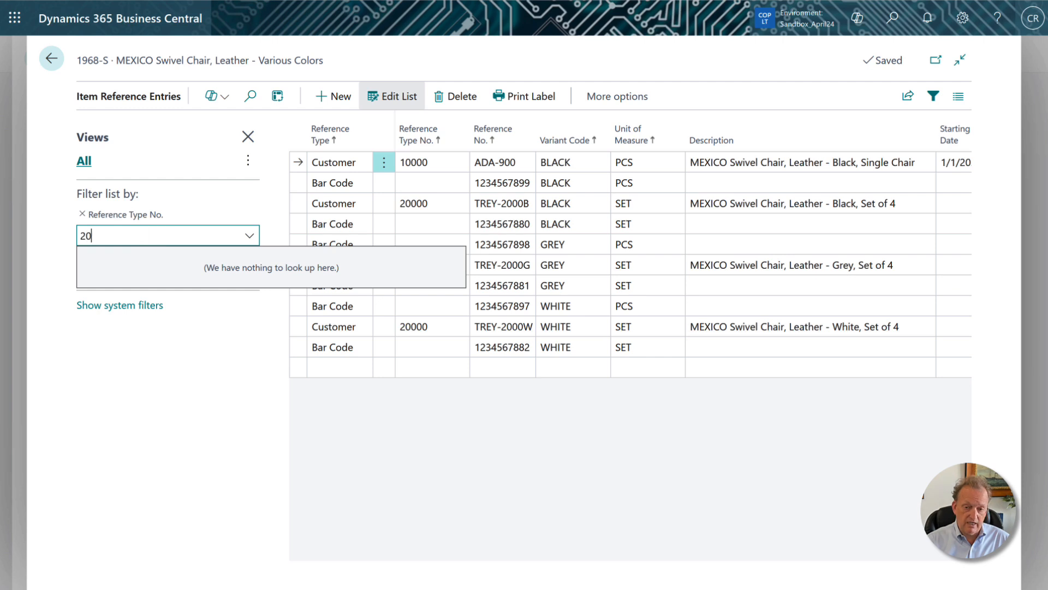
key(BackSpace)
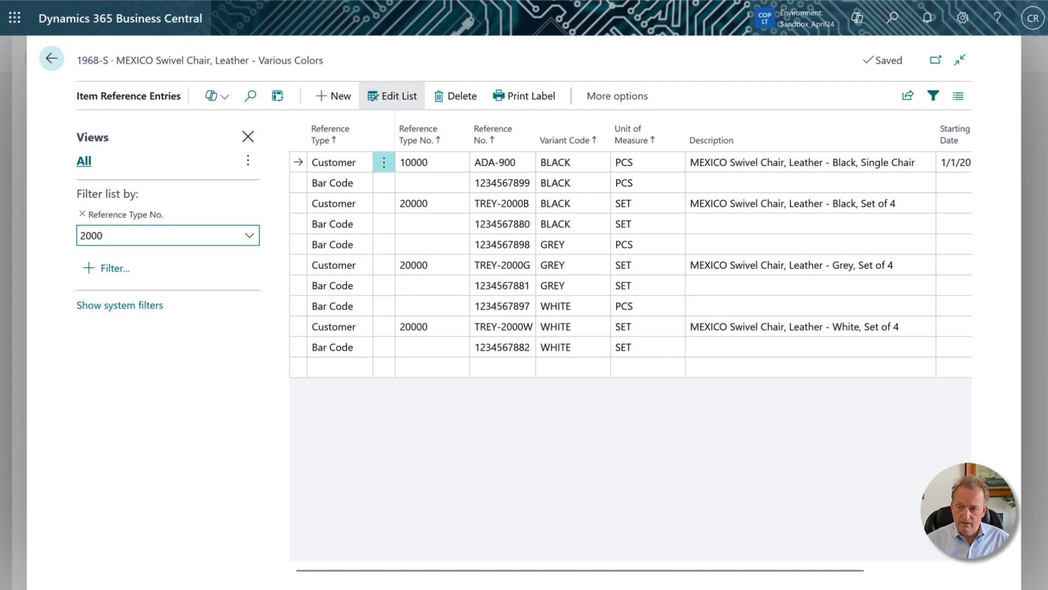
text(0)
key(Tab)
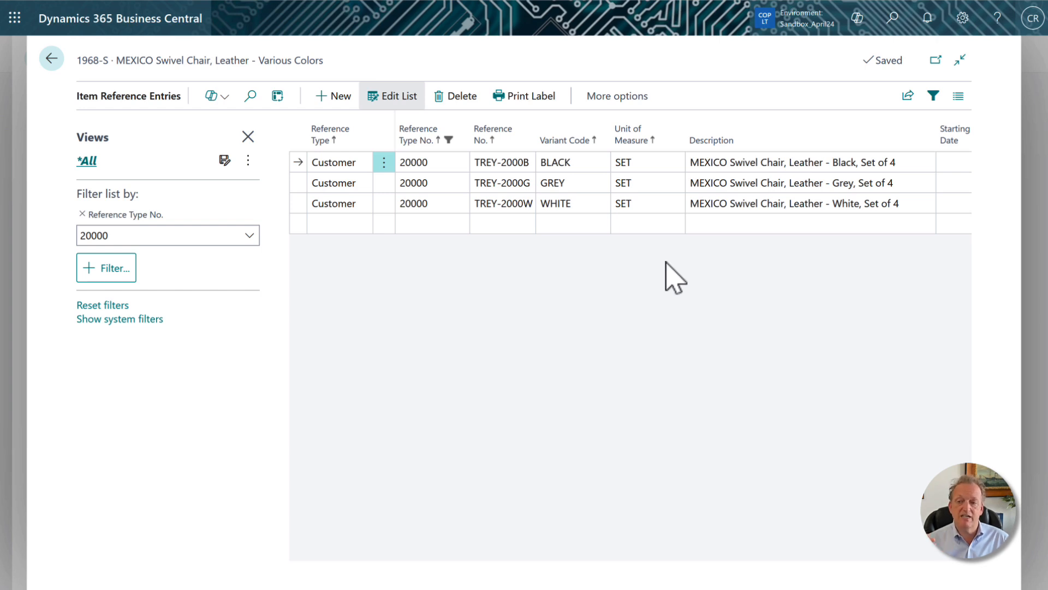
click(52, 59)
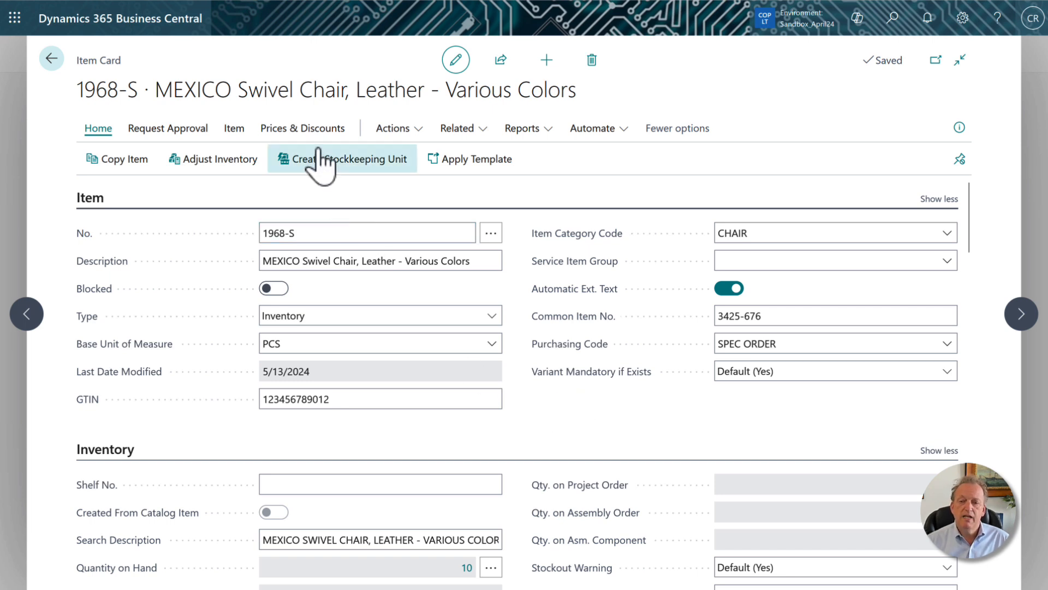
Review the columns available for the chair's purchase prices in the expanded view and return to the item card
click(306, 135)
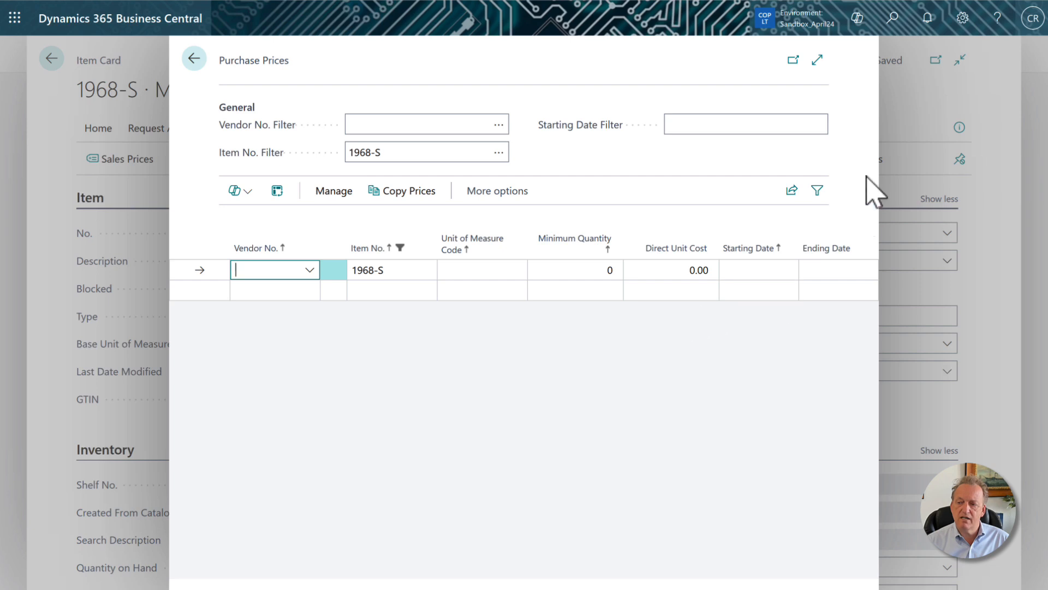
click(818, 60)
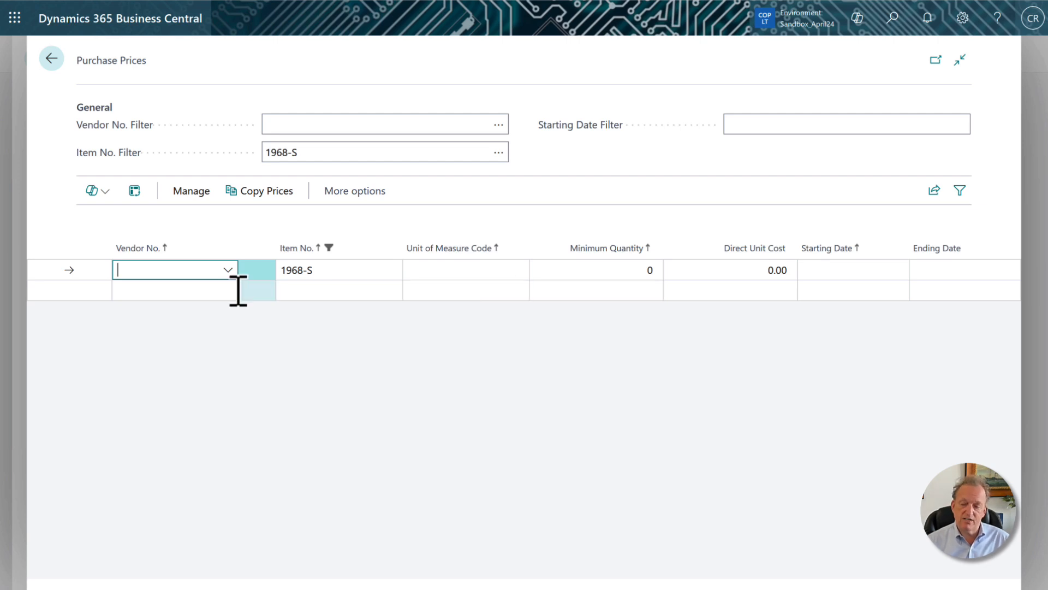
click(52, 59)
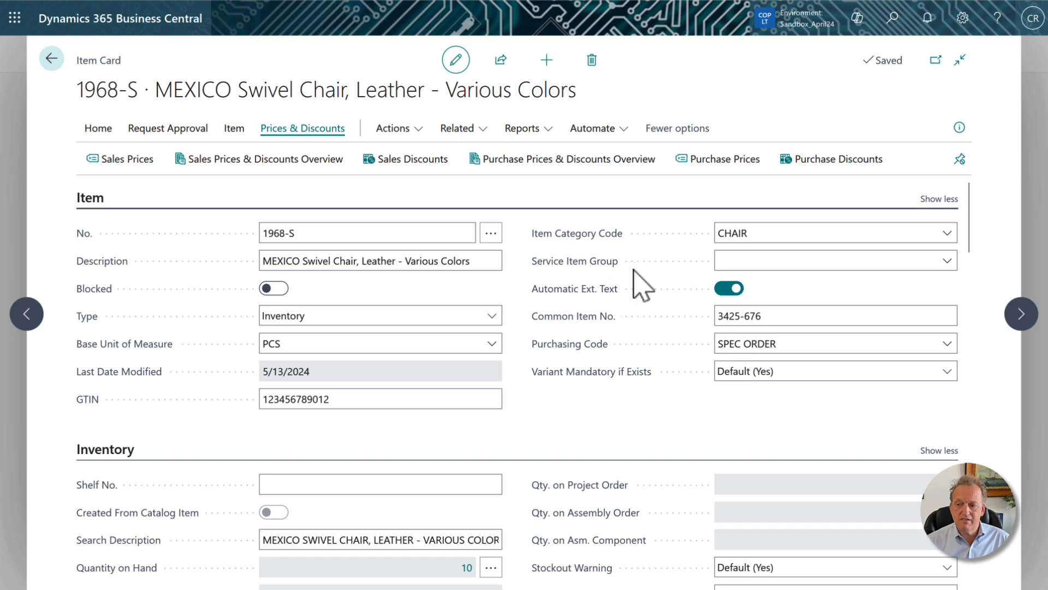
Review the chair's sales price columns and the available Sales Type options, and leave the sales prices without choosing another type
click(144, 166)
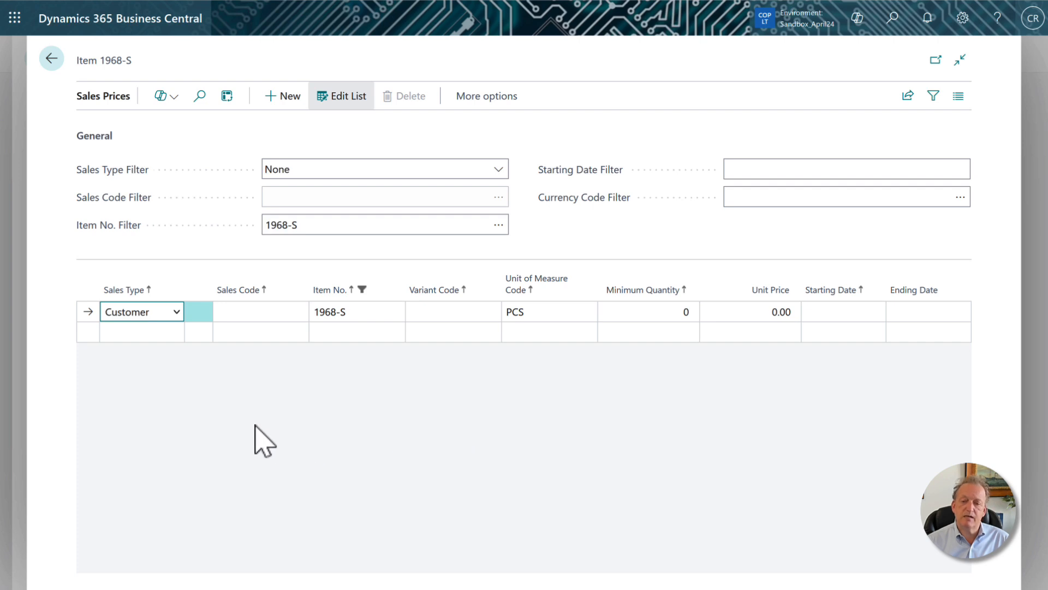
click(177, 312)
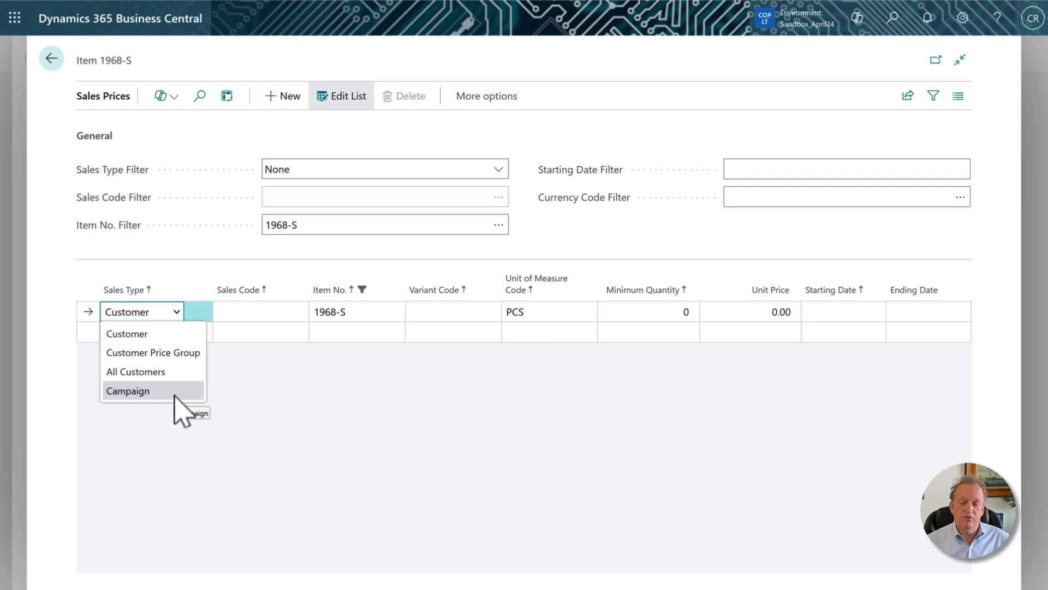
click(286, 384)
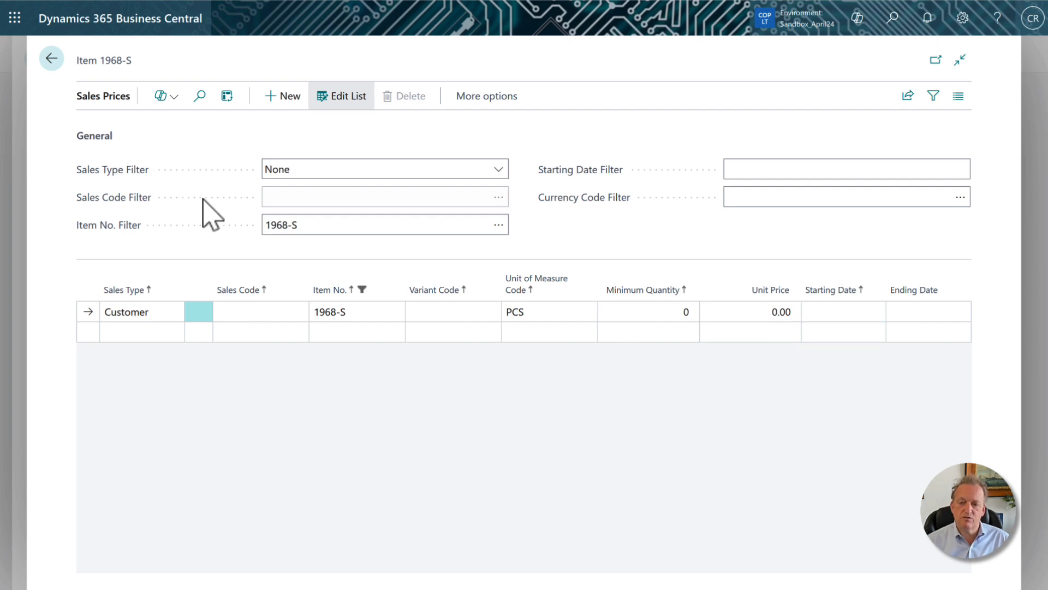
click(50, 59)
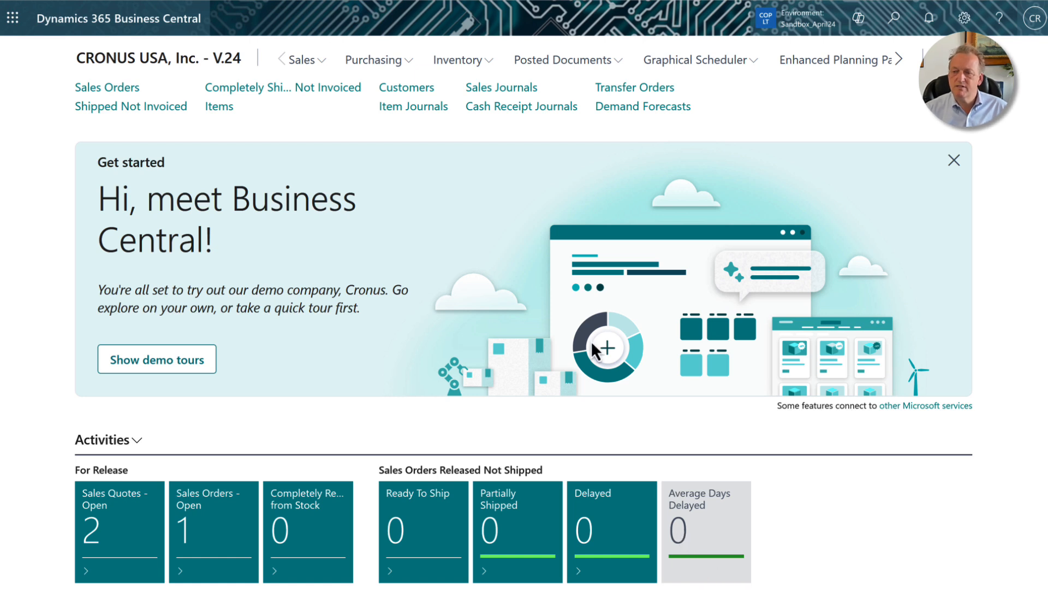
Open the 2024 demand forecast and examine its monthly columns and Location Filter
click(629, 109)
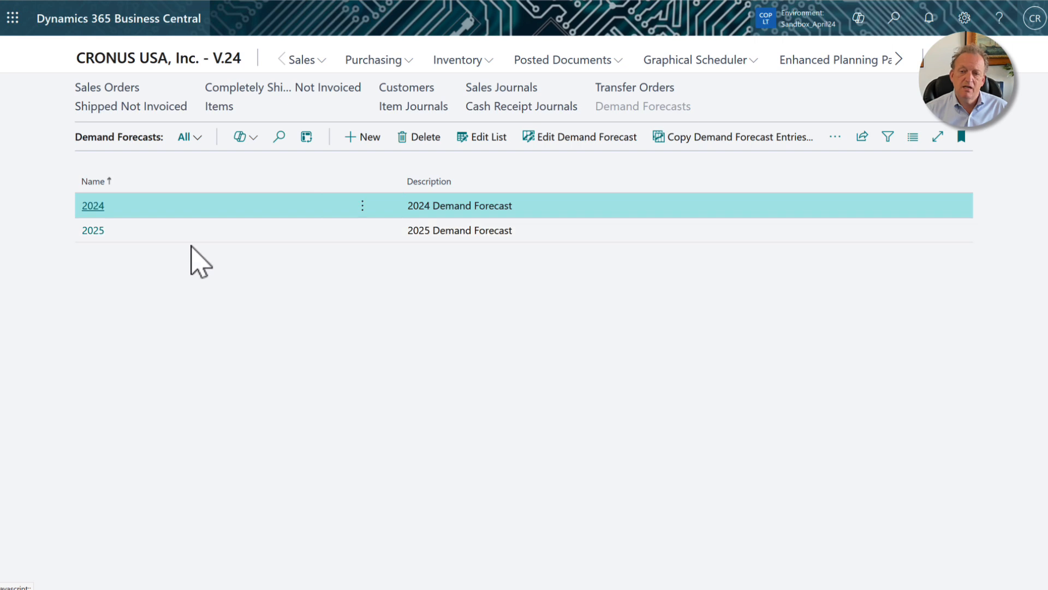
click(96, 208)
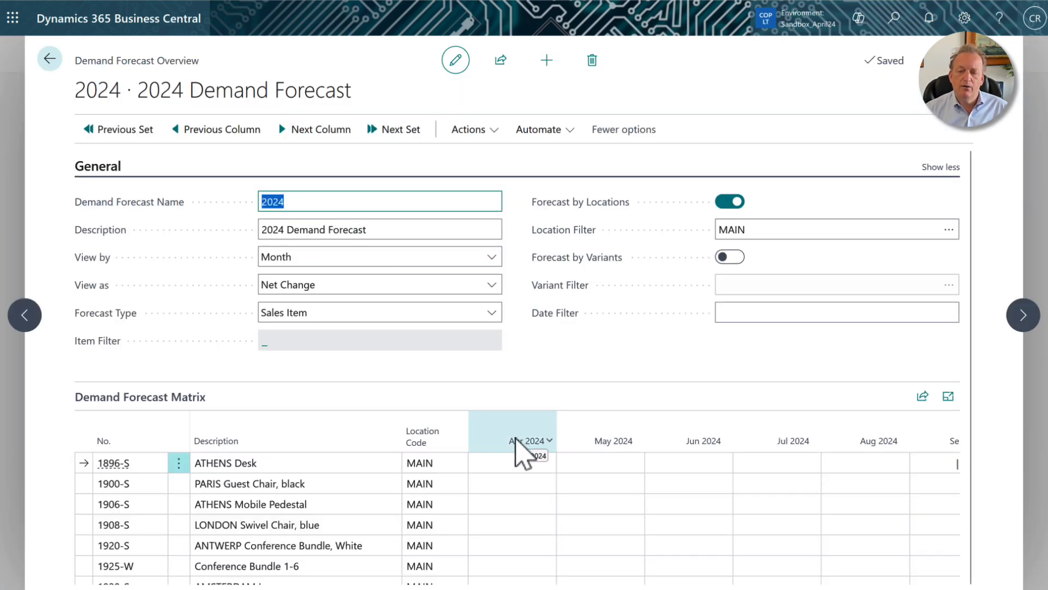
mouse_move(518, 453)
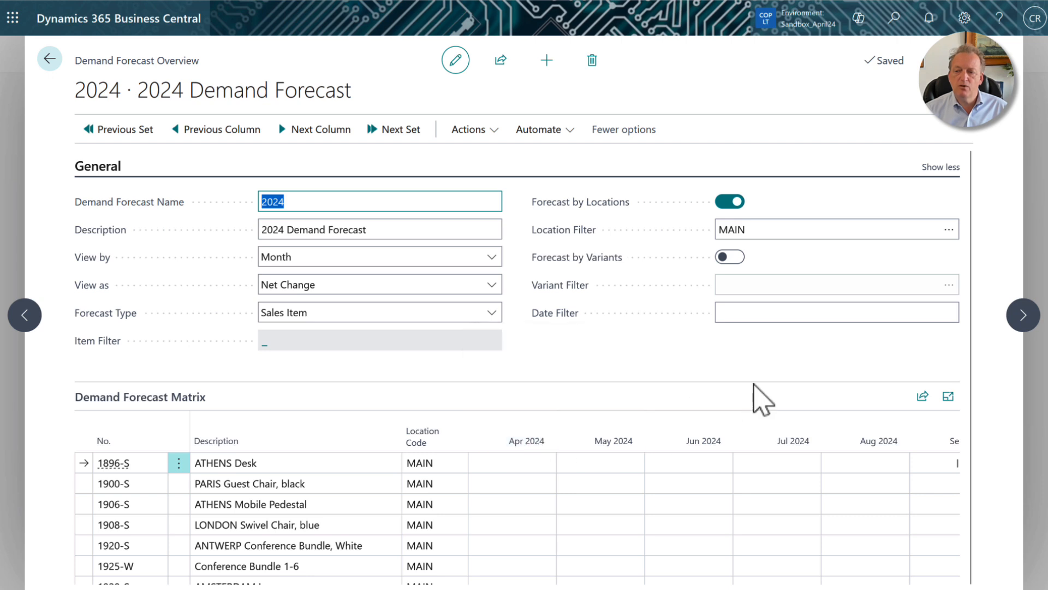
click(767, 229)
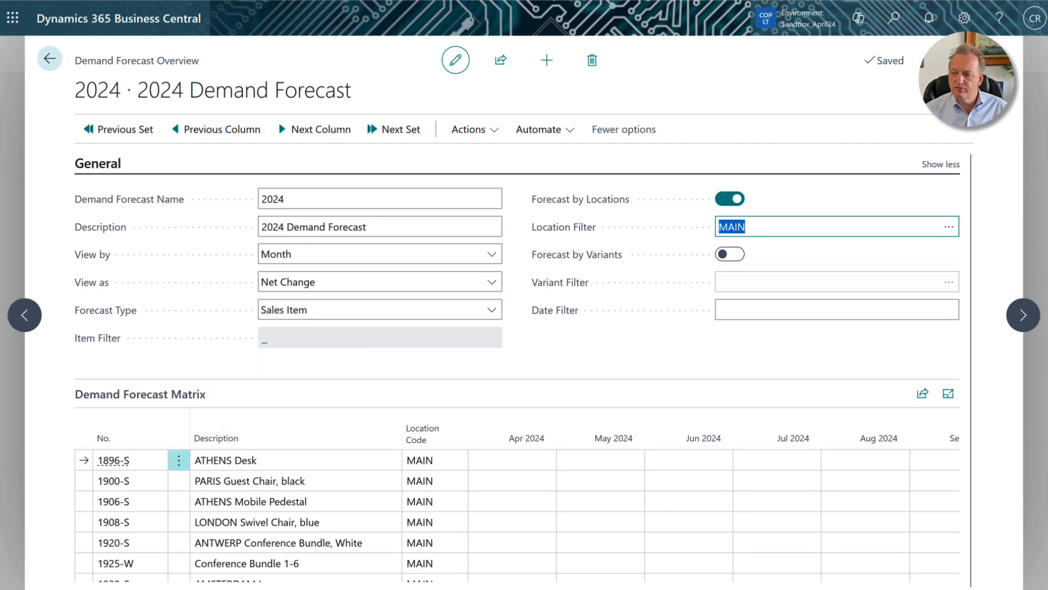
Examine the MEXICO Swivel Chair's May to August 2024 forecast entries and the View by period options, keeping Month
scroll(358, 510, down, 5)
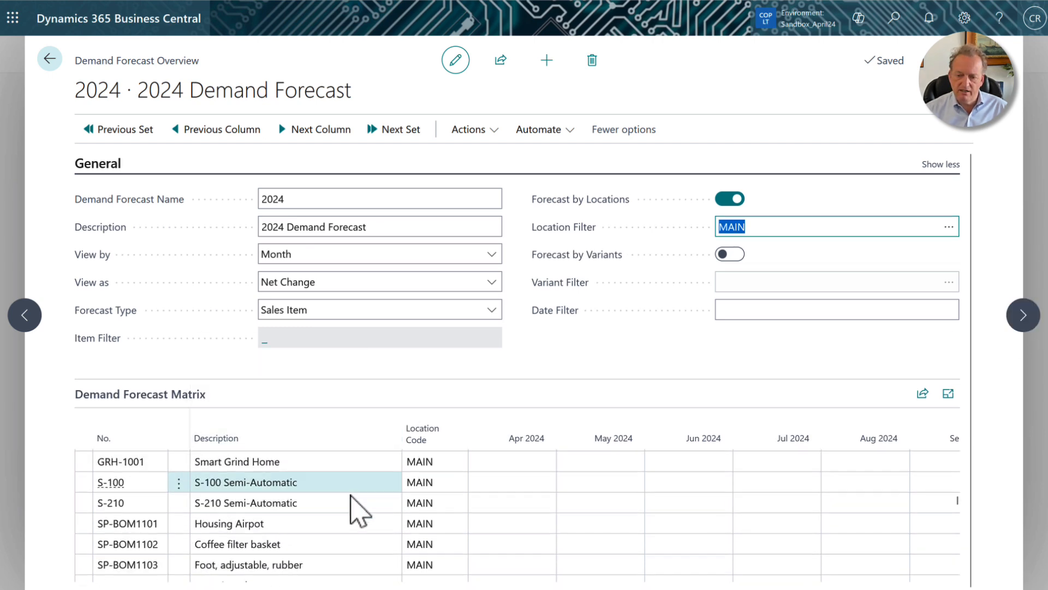
scroll(350, 496, up, 5)
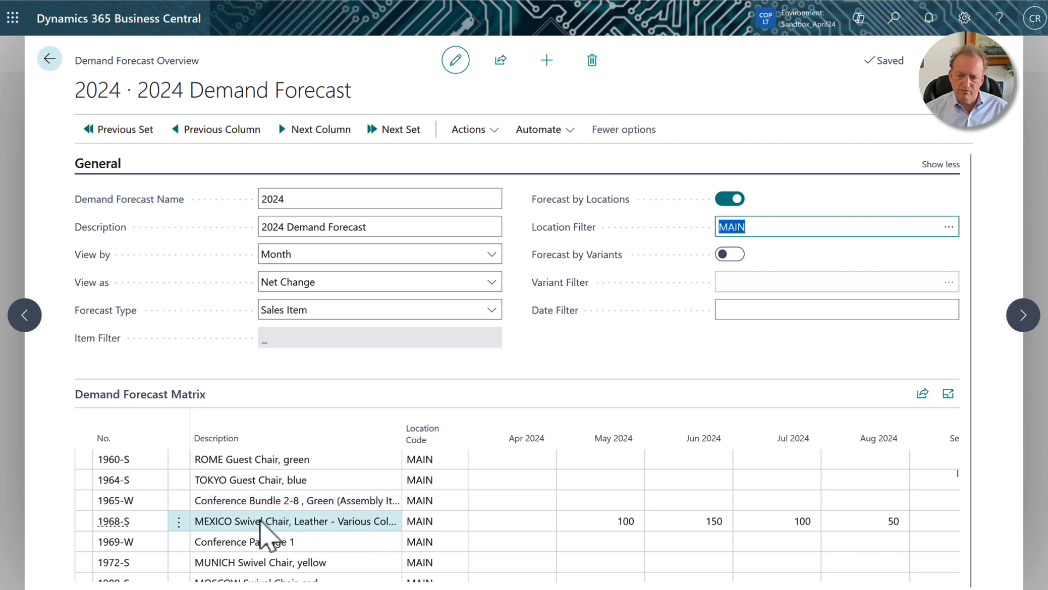
click(604, 520)
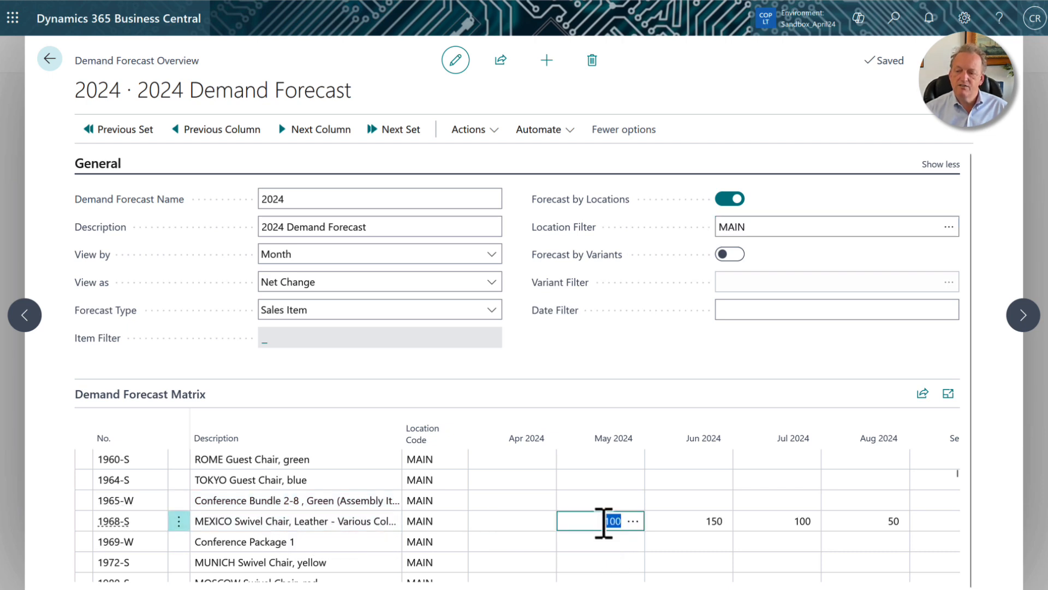
key(Tab)
key(Tab)
key(Tab)
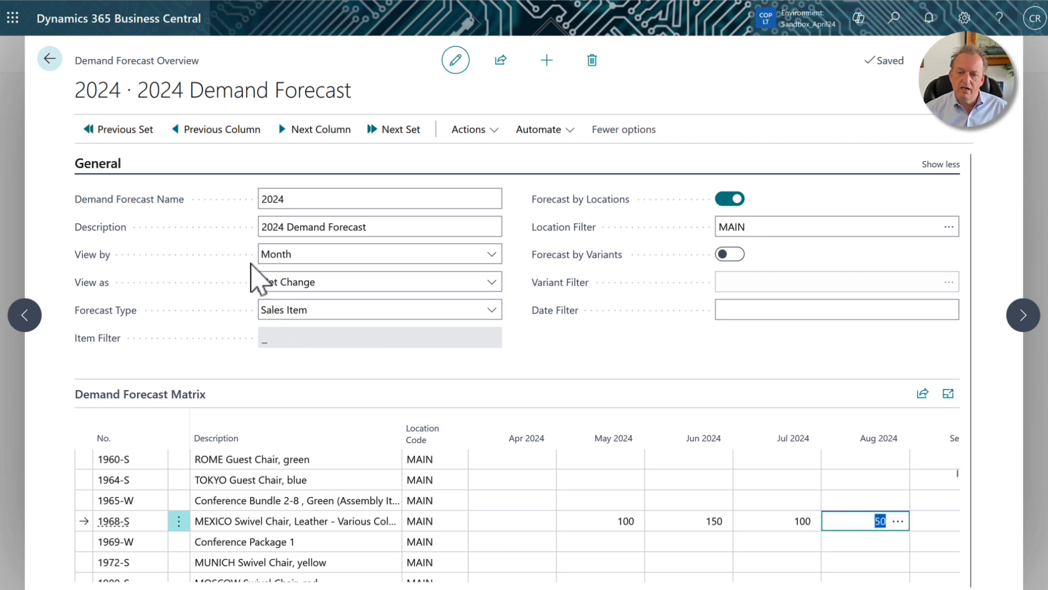
click(491, 255)
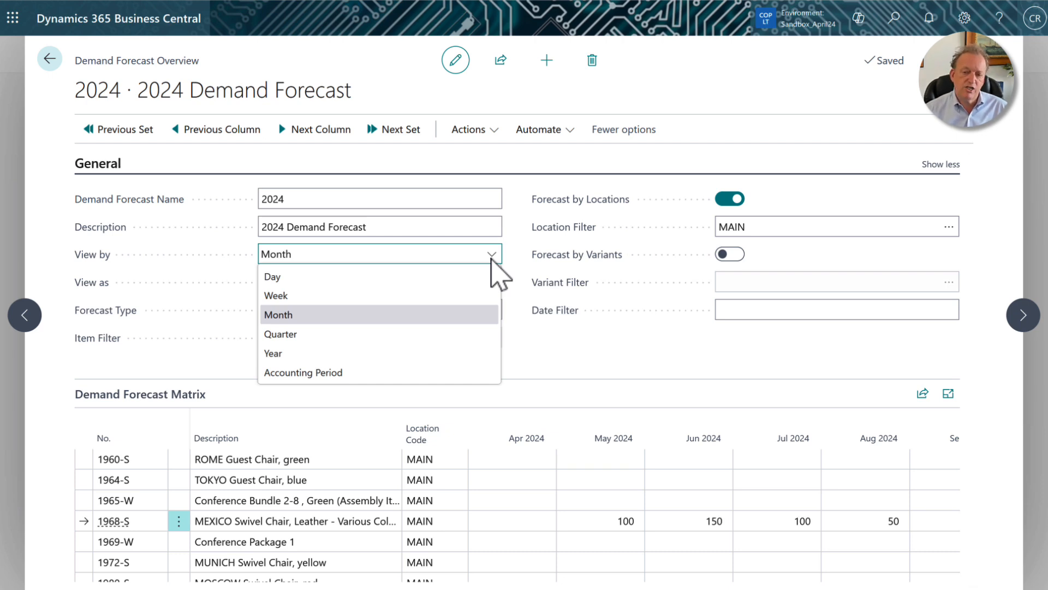
click(365, 315)
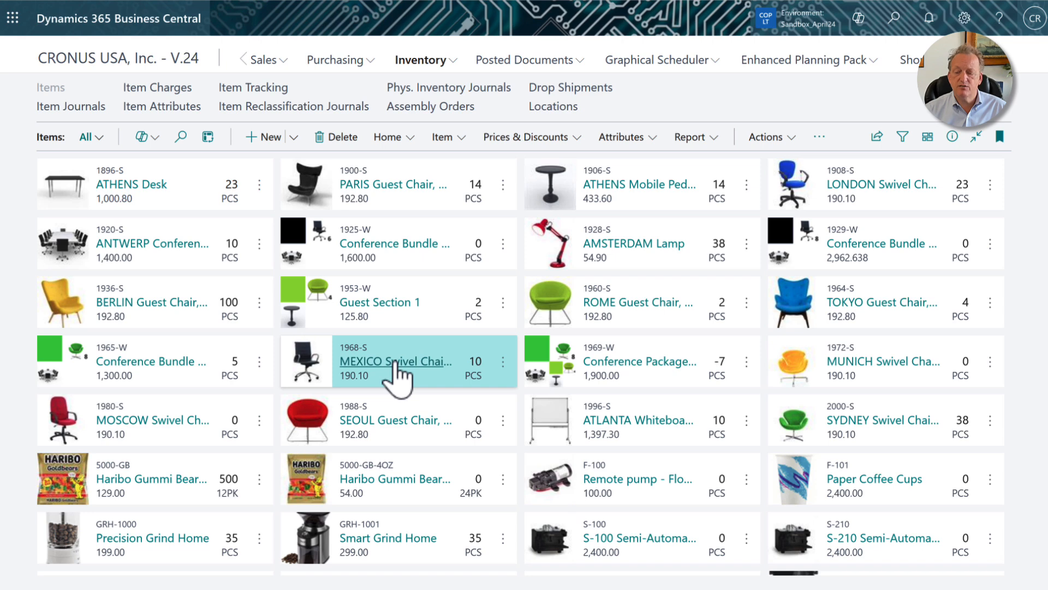
Open the MEXICO Swivel Chair's item card and review the vendor item numbers and lead times in its vendor catalog
click(396, 363)
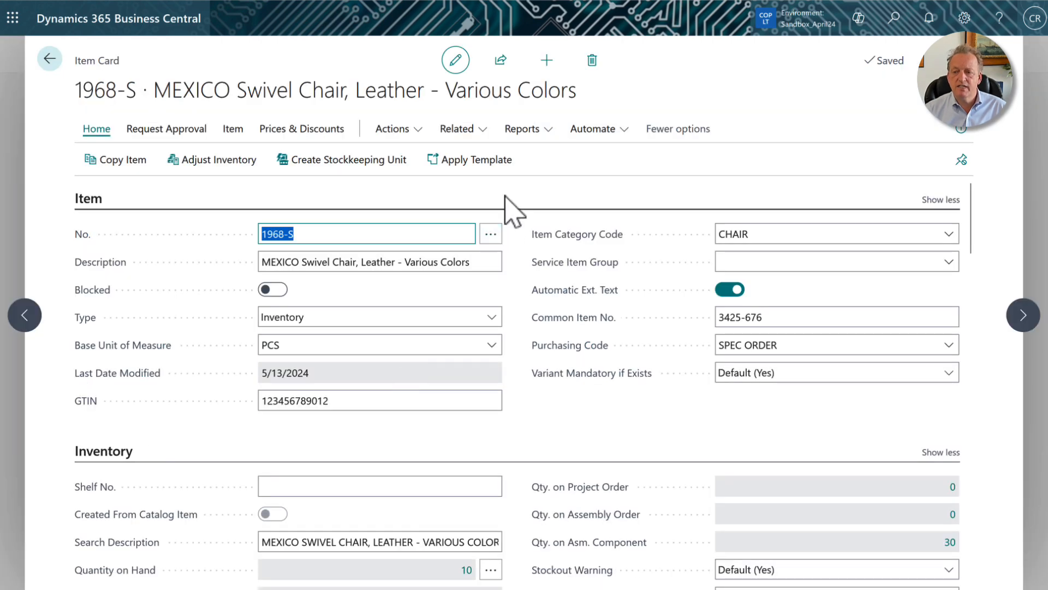
click(476, 131)
mouse_move(519, 243)
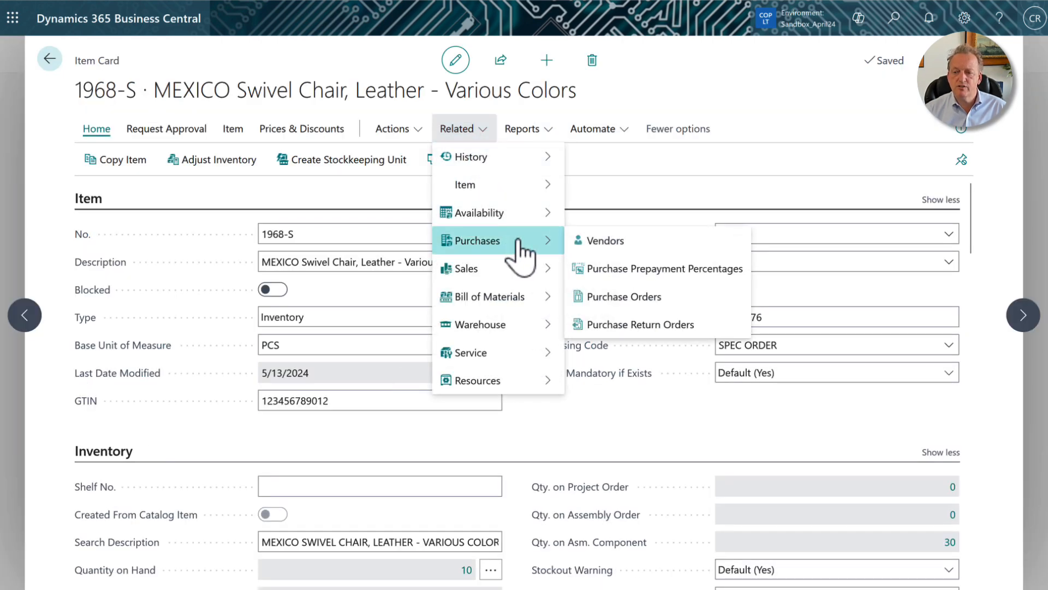
click(605, 240)
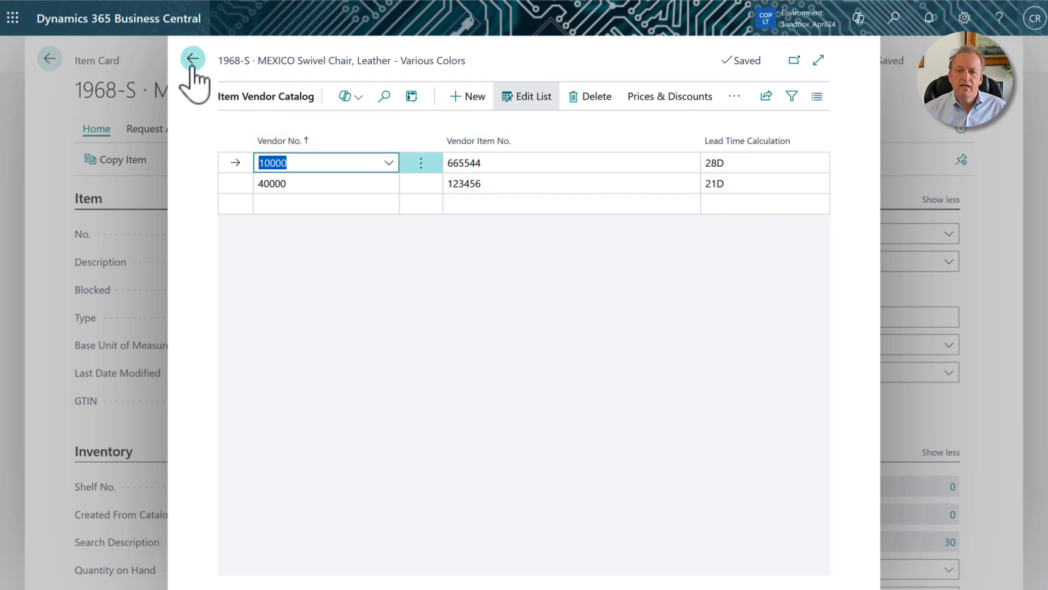
click(648, 107)
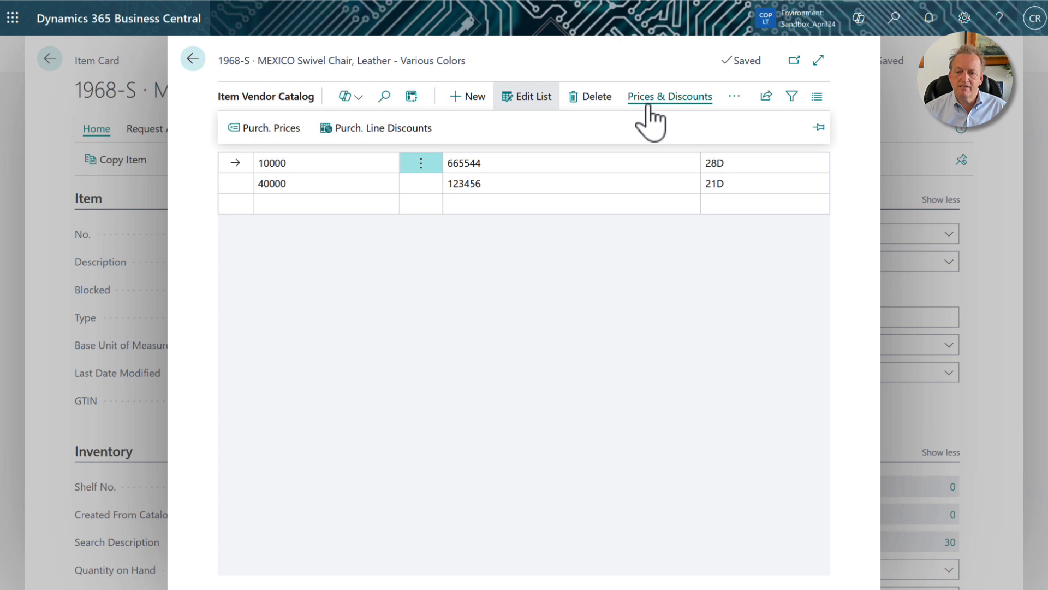
click(575, 185)
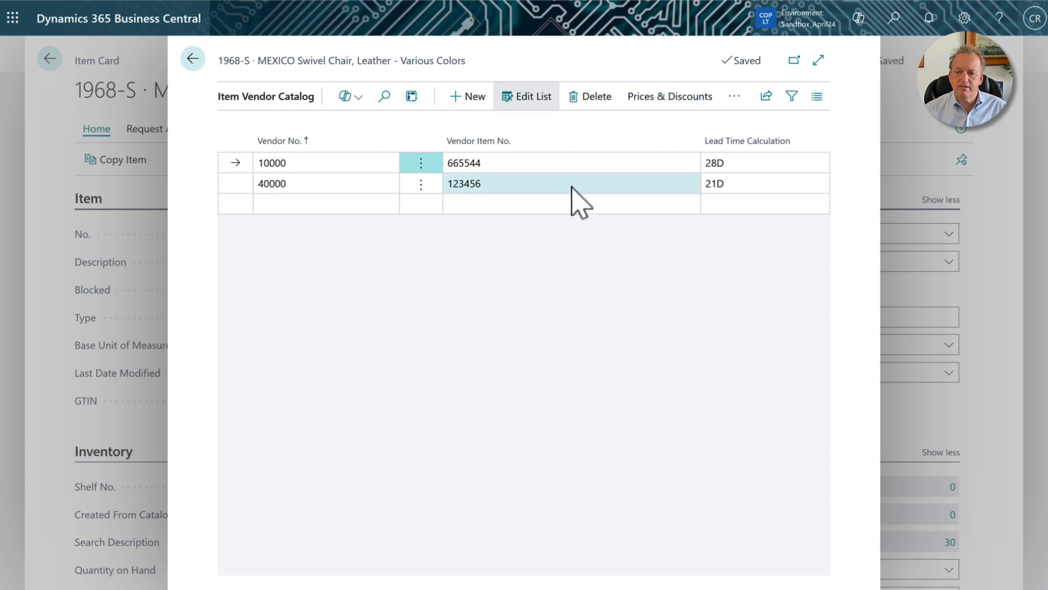
Review the chair's purchase prices from the second catalog vendor by minimum quantity and date range, and return to the item card
click(679, 98)
click(264, 130)
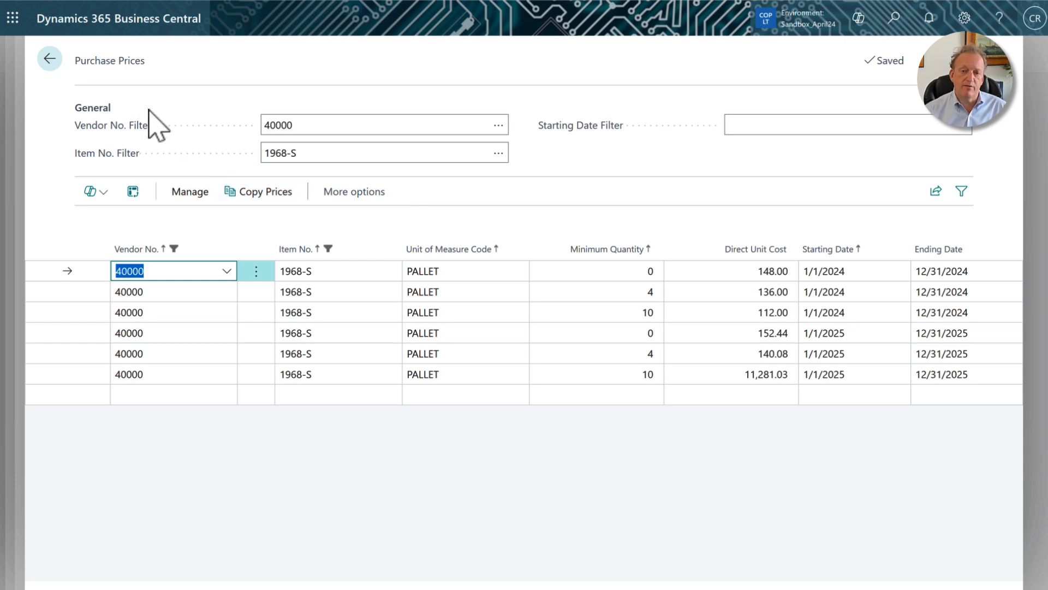
click(48, 59)
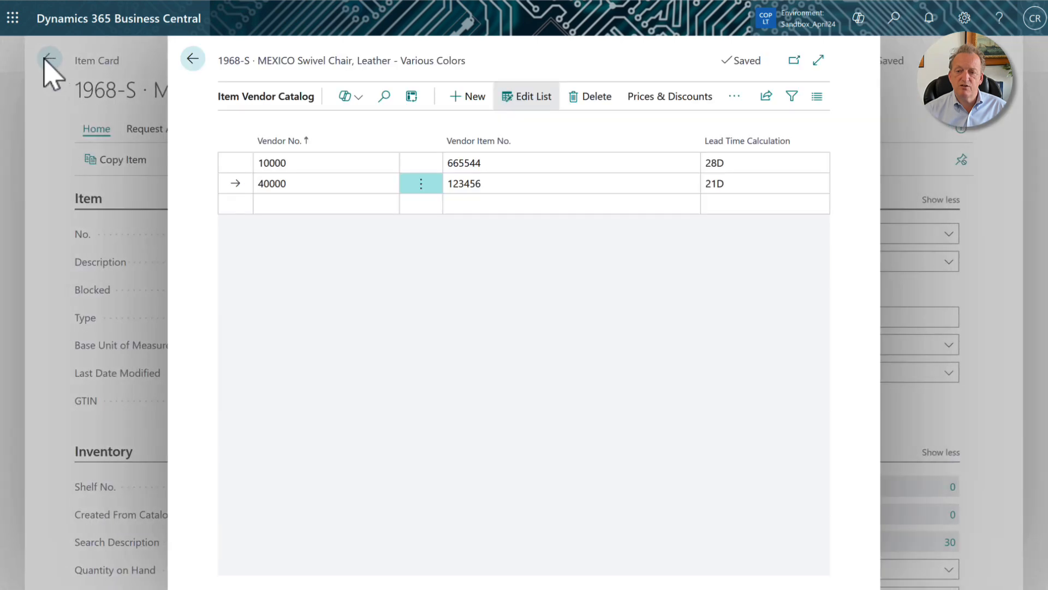
click(188, 59)
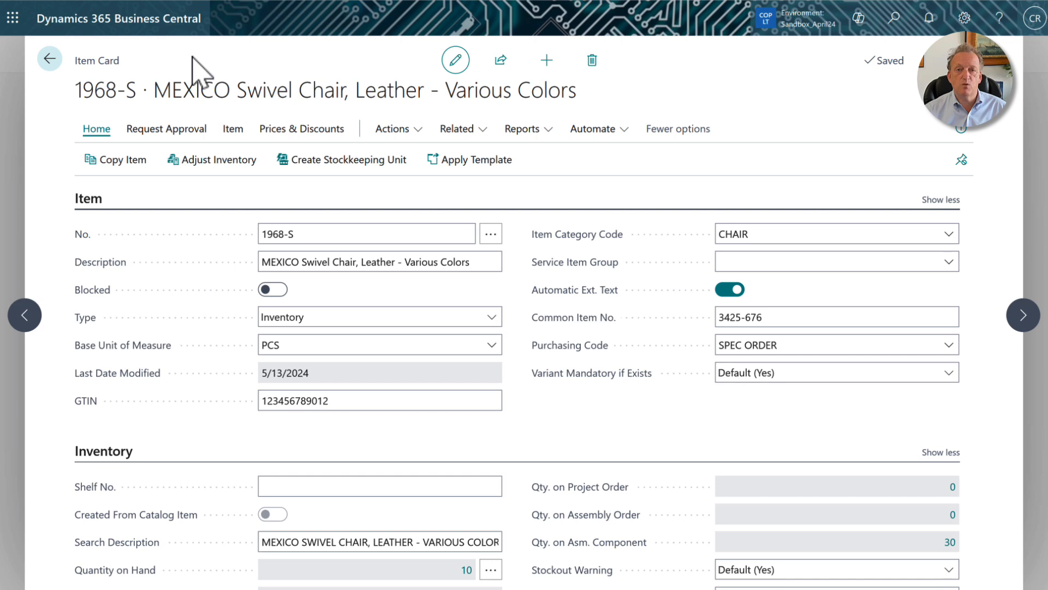
Open the chair's sales prices and widen the Sales Type column to examine prices by sales type, variant and date range
click(302, 129)
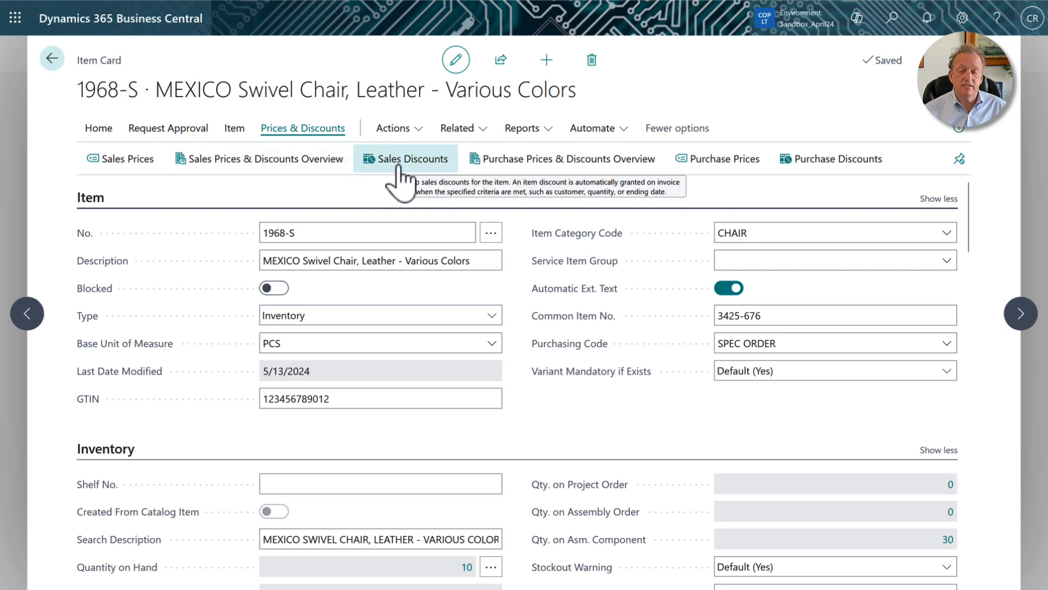
click(132, 166)
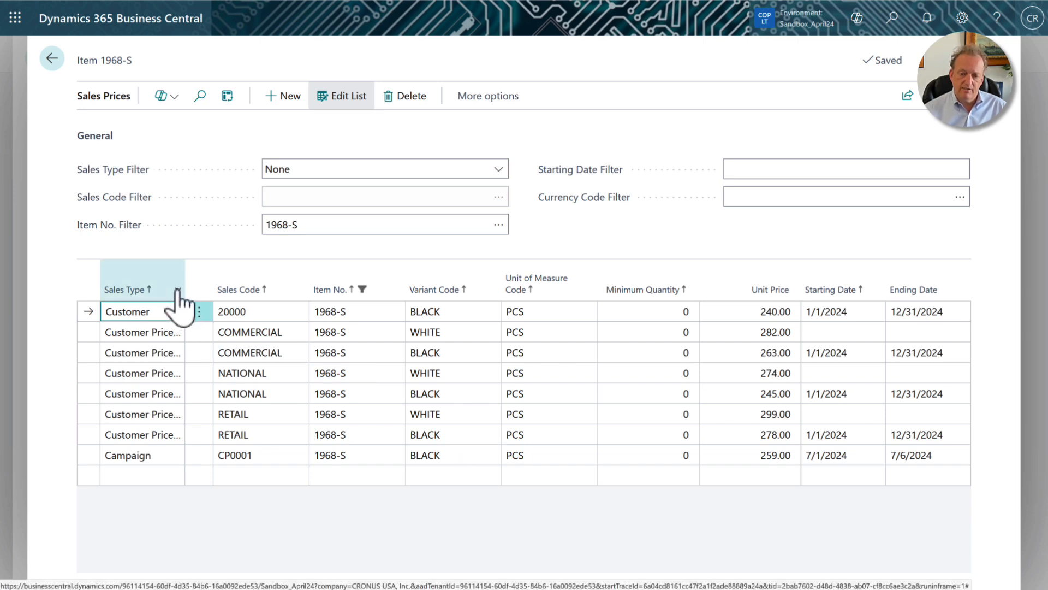
drag(205, 283, 225, 283)
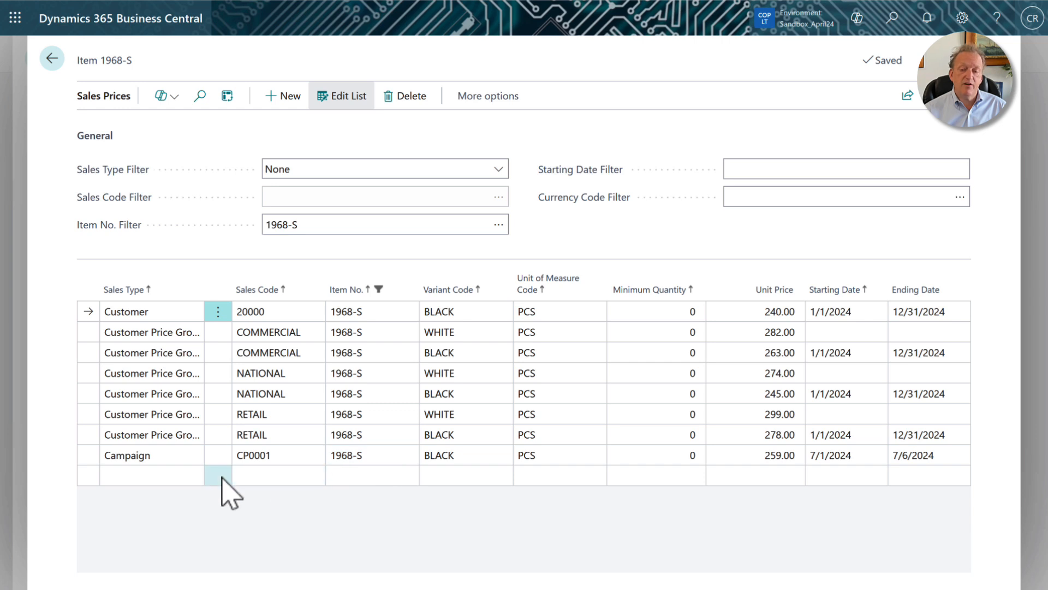
Look up the campaign behind the CP0001 sales price line and examine that line's unit price
click(289, 459)
click(313, 458)
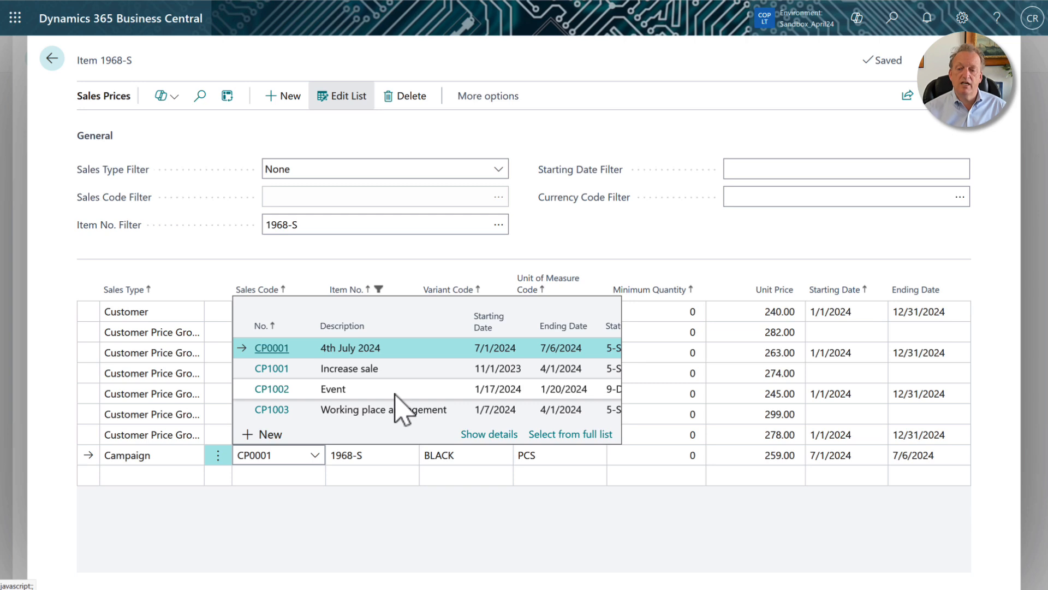
click(454, 523)
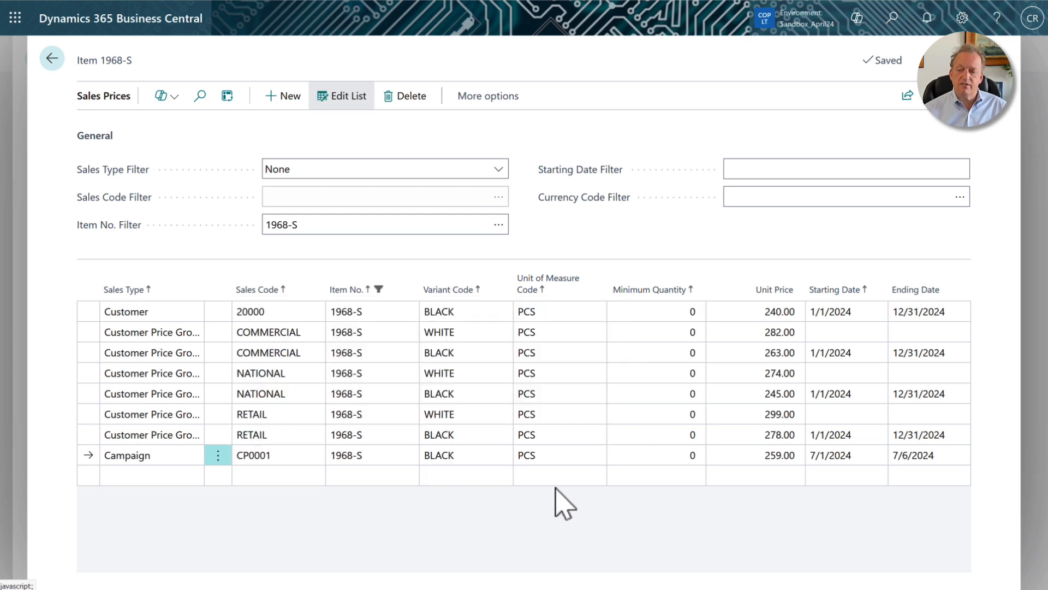
click(737, 458)
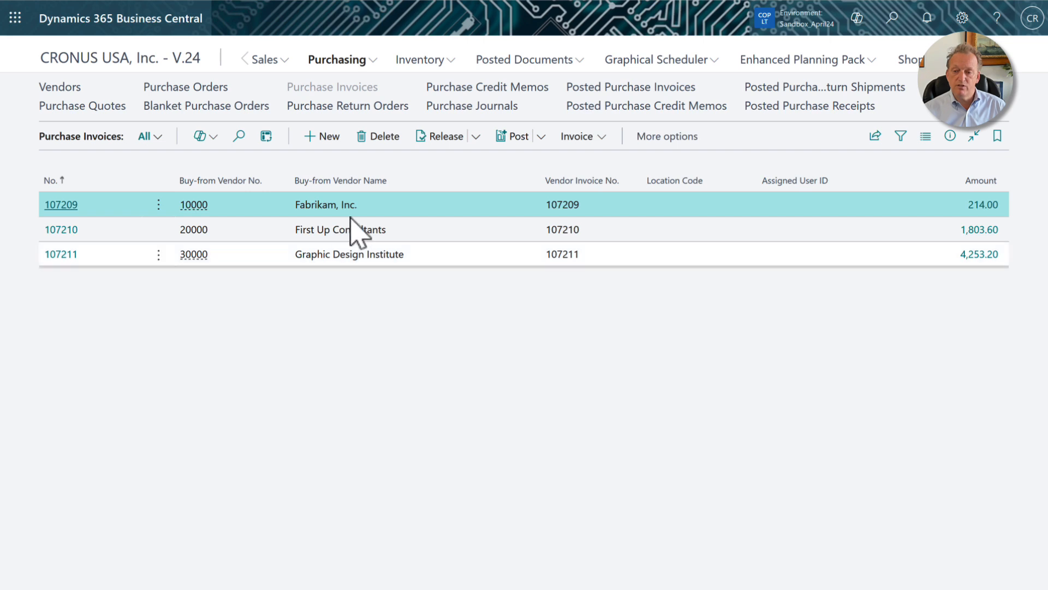
Create a purchase invoice for vendor International Brokerage and enter the vendor invoice number
click(331, 146)
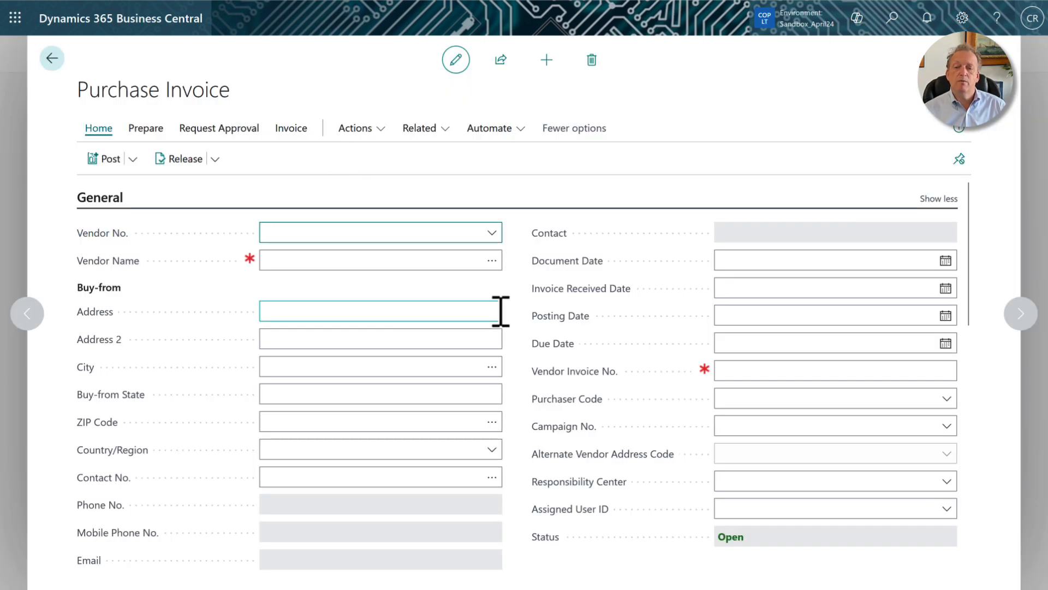
click(491, 234)
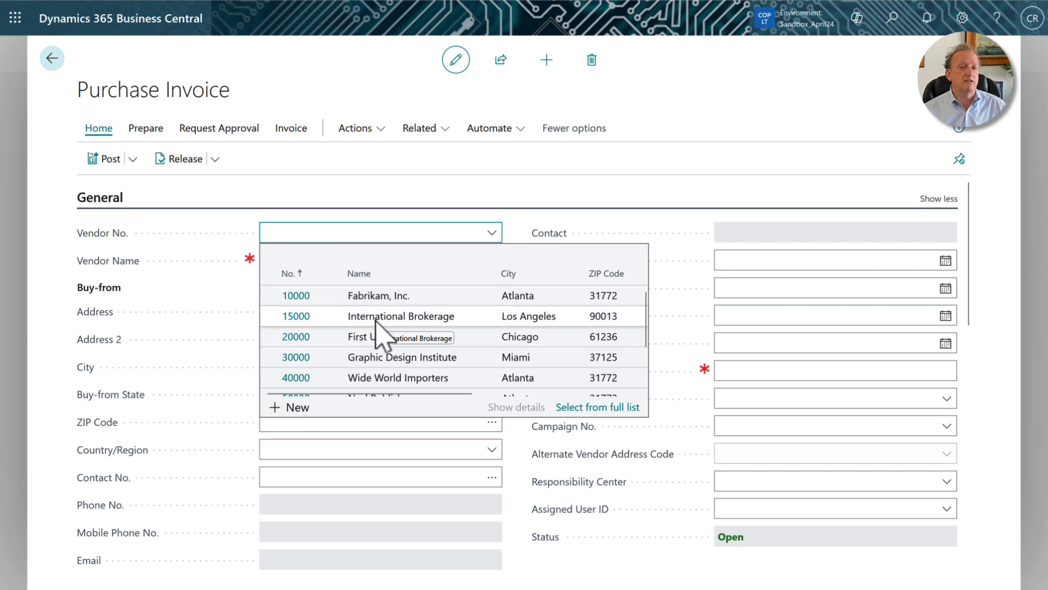
click(299, 320)
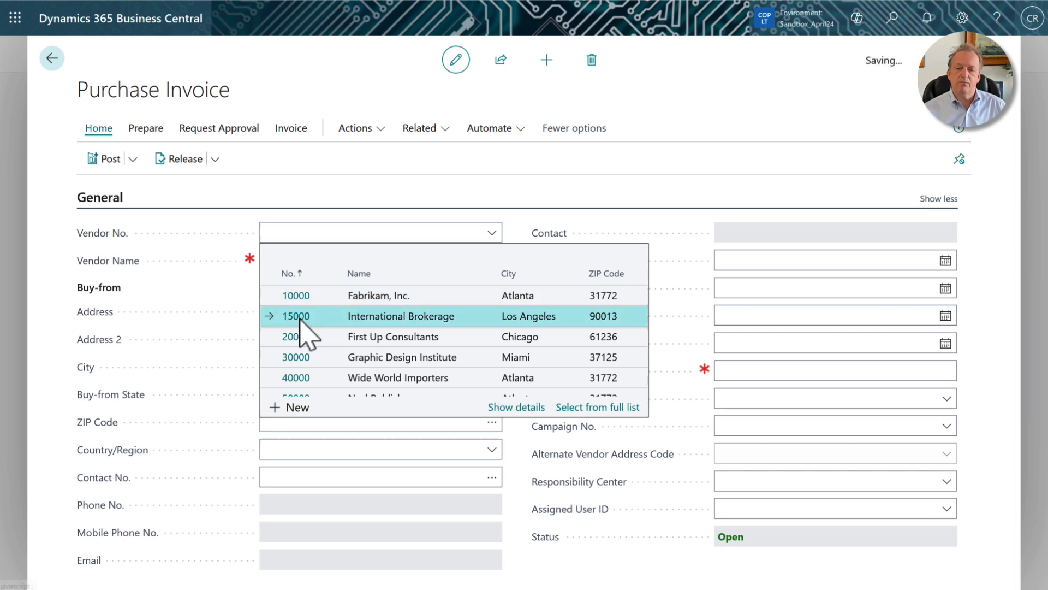
click(743, 371)
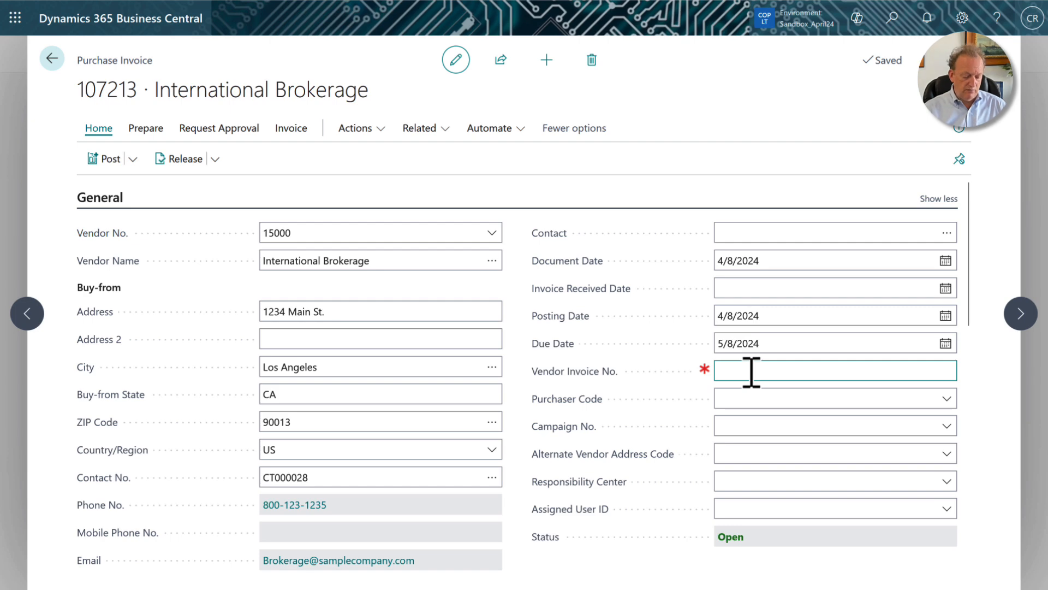
text(789908786)
key(Tab)
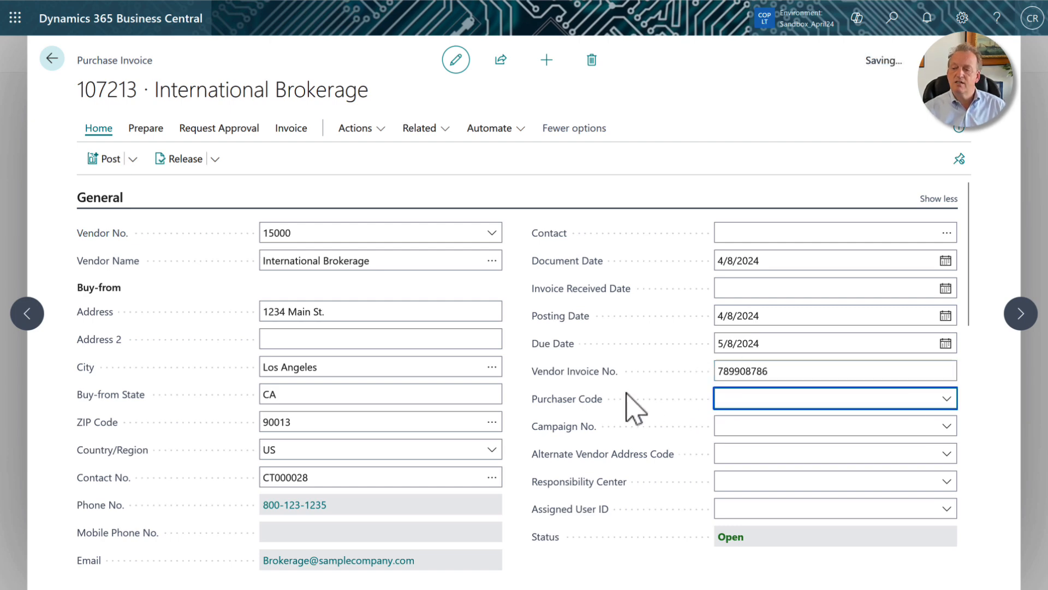
Set the first invoice line to type Charge (Item) with the P-OCEAN ocean freight charge
scroll(582, 401, down, 8)
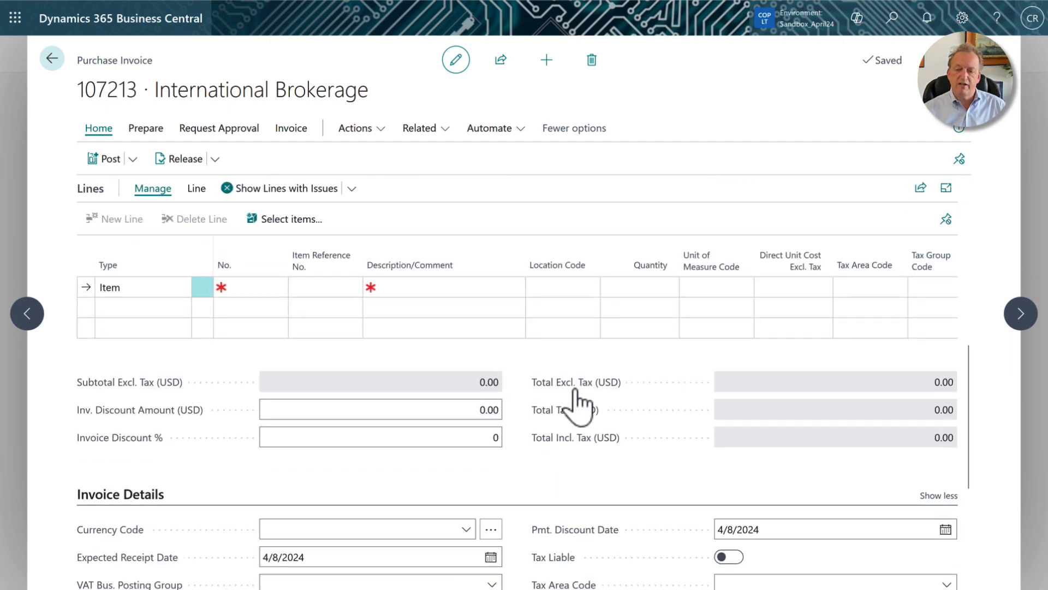
click(157, 288)
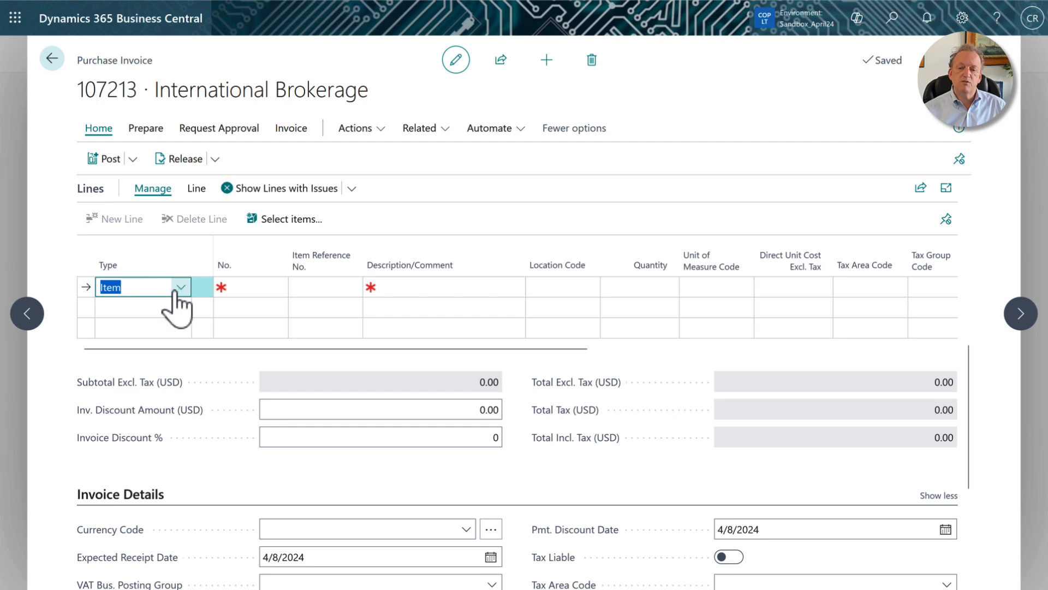
click(180, 288)
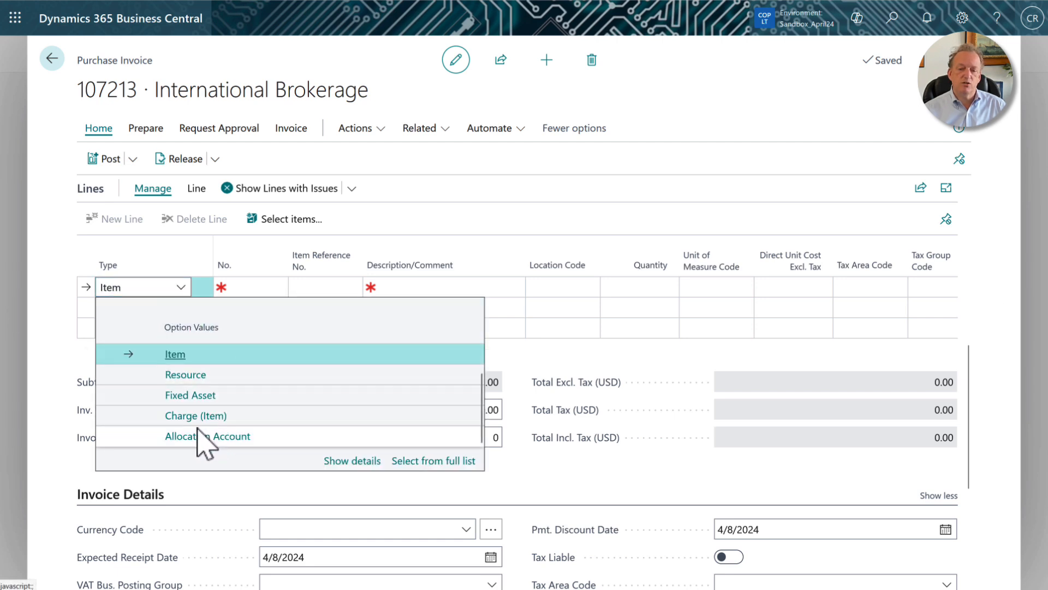
click(199, 416)
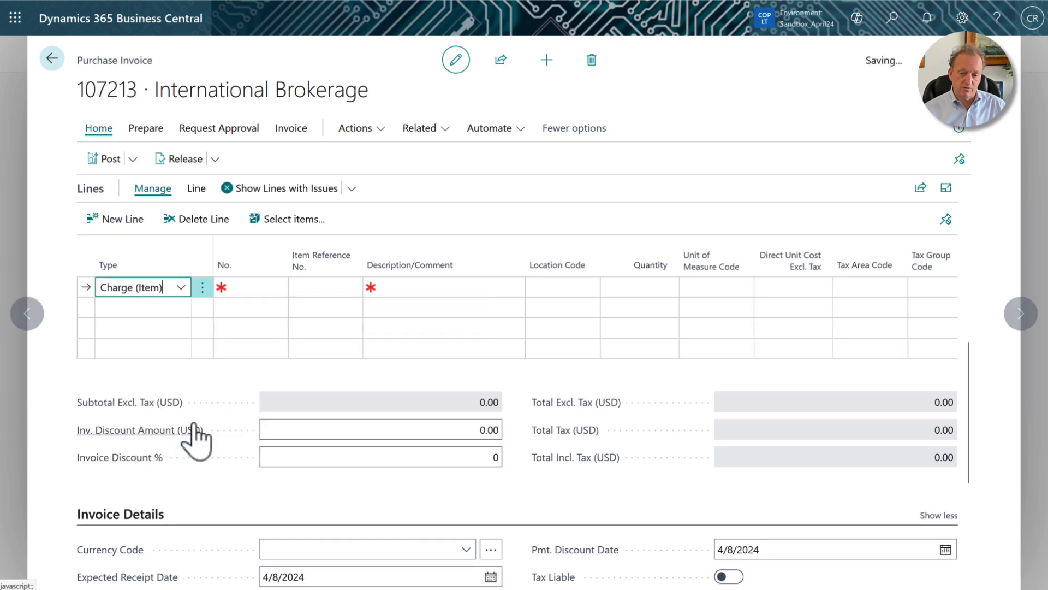
click(249, 287)
text(p)
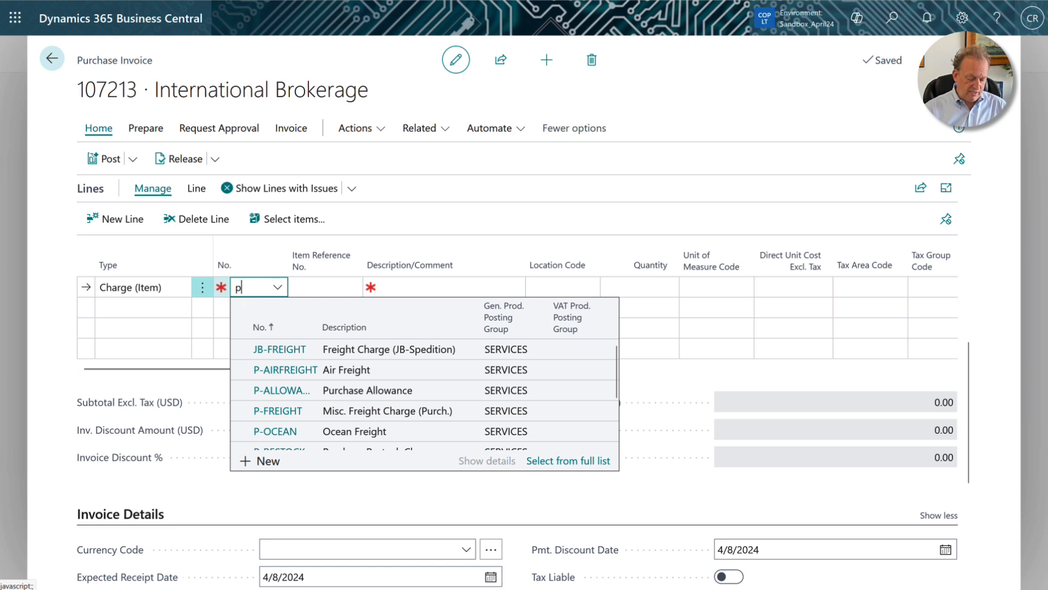
text(-)
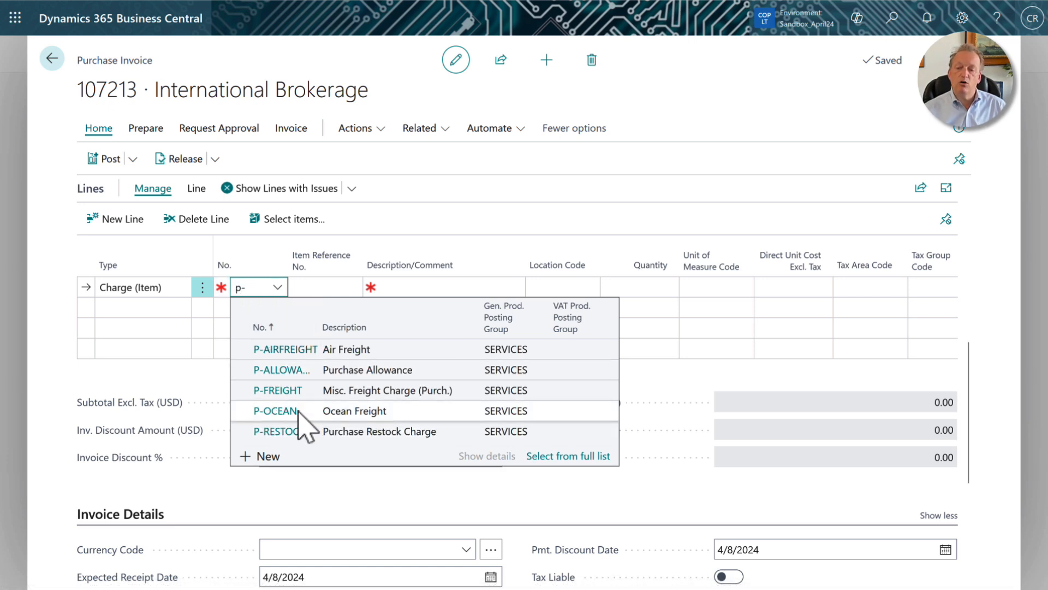
click(281, 413)
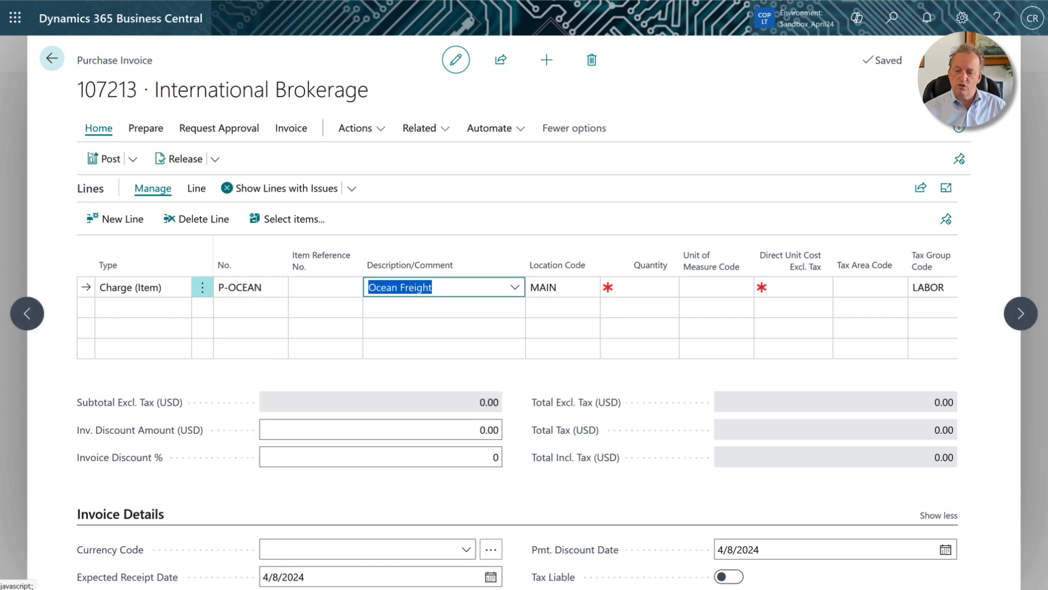
Extend the freight line's description to "Ocean Freight - Container ID 3689768"
click(461, 290)
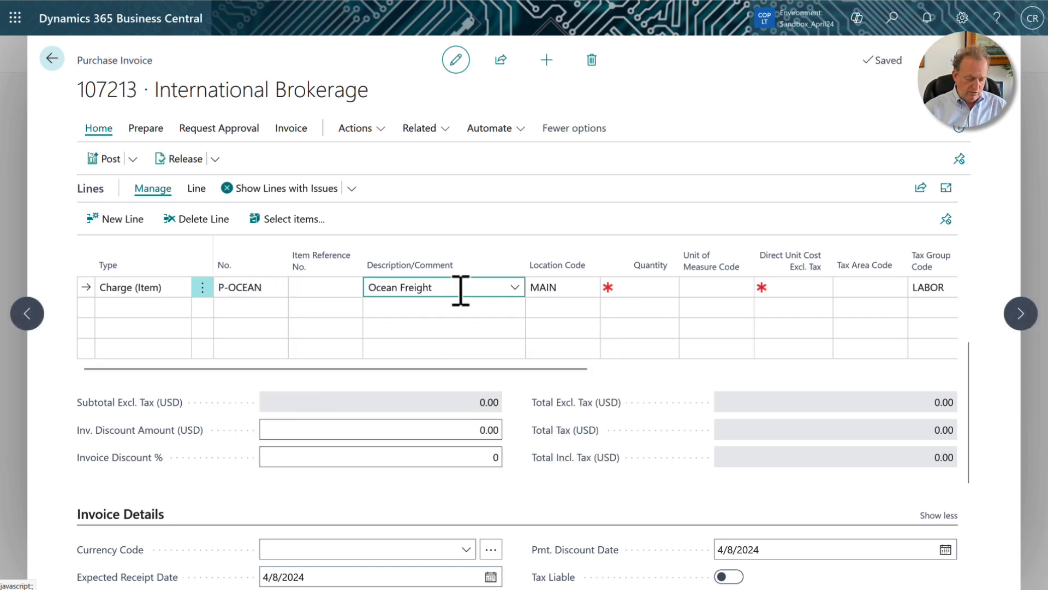
text(- Container )
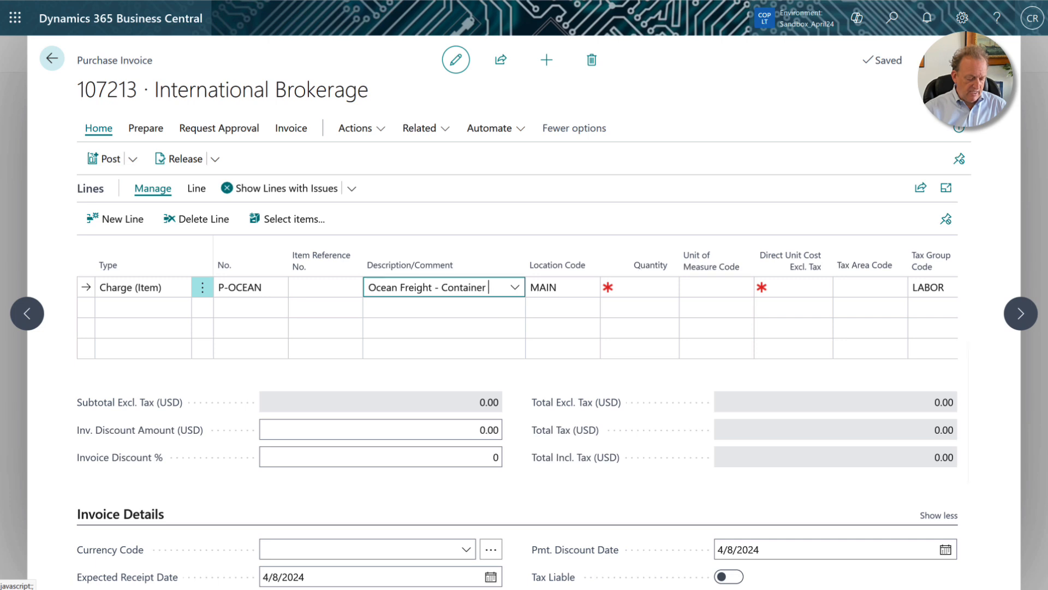
text(ID 3689768)
key(Tab)
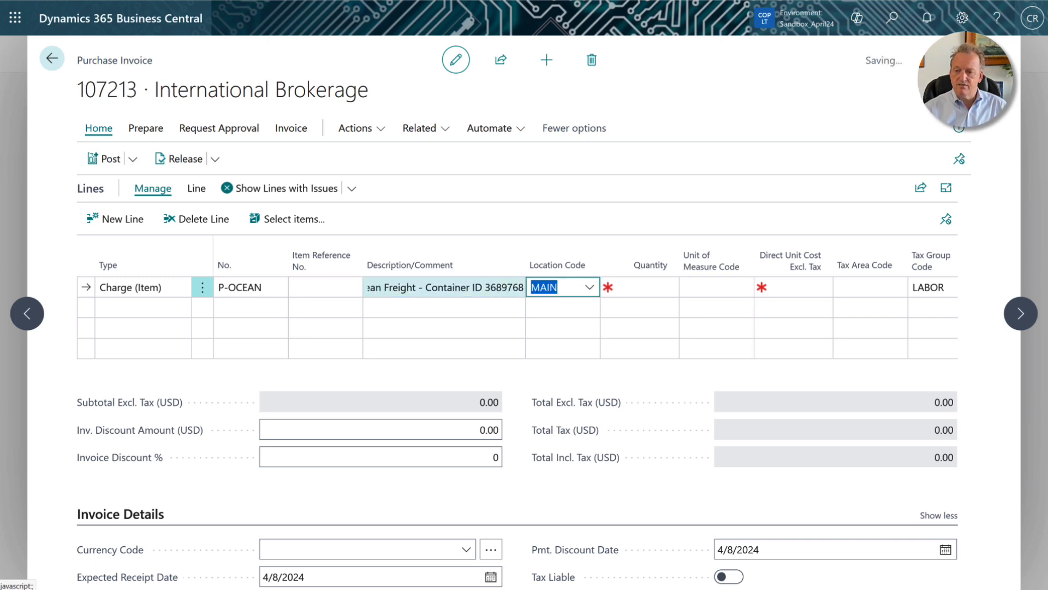
Set the ocean freight line's quantity to 1 and its direct unit cost excluding tax to 4,000
key(Tab)
text(1)
key(Tab)
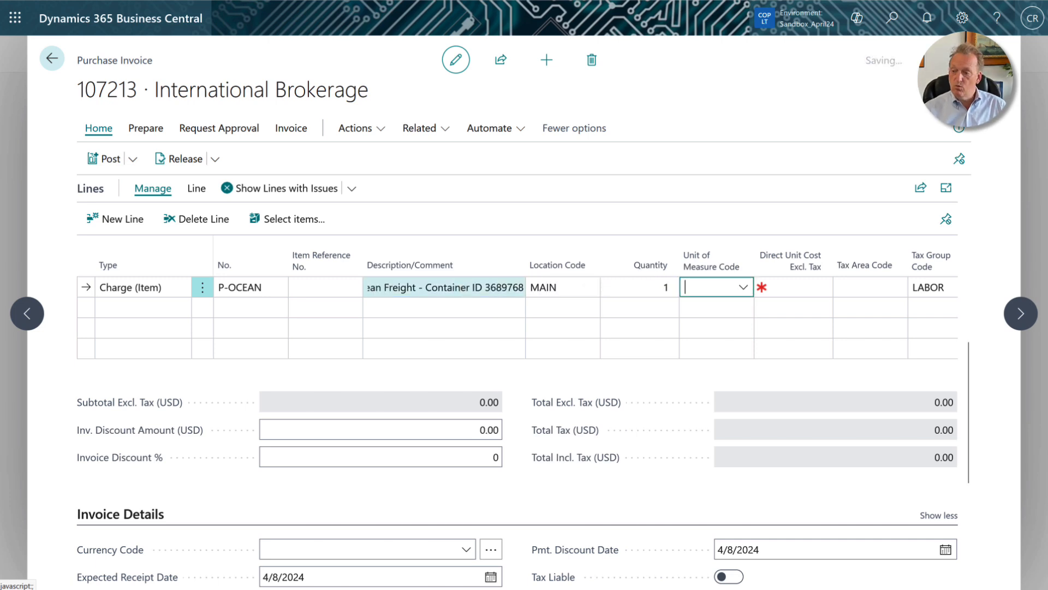
key(Tab)
text(4,00)
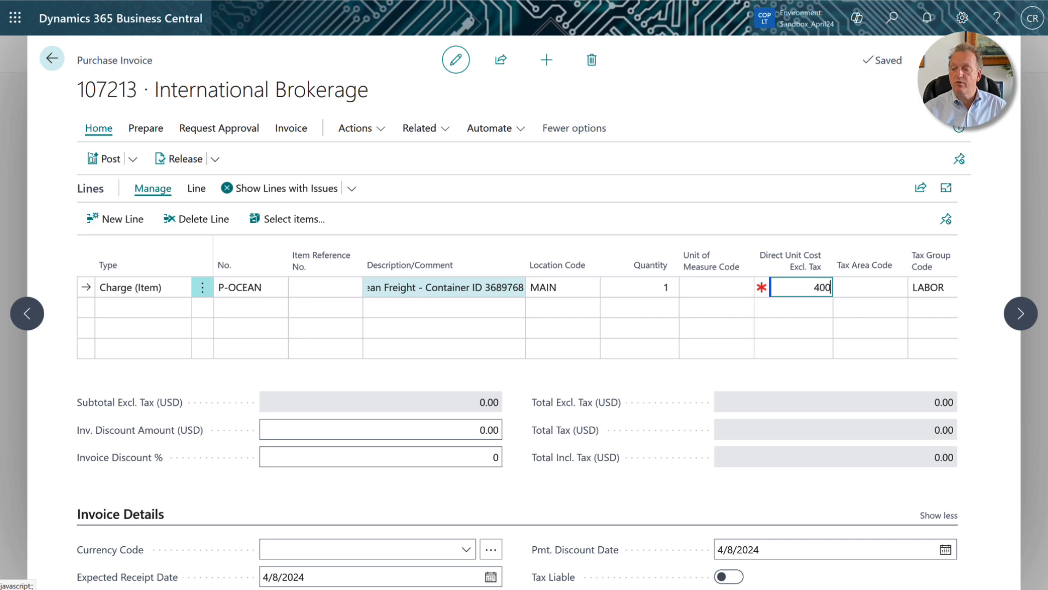
text(0)
key(Tab)
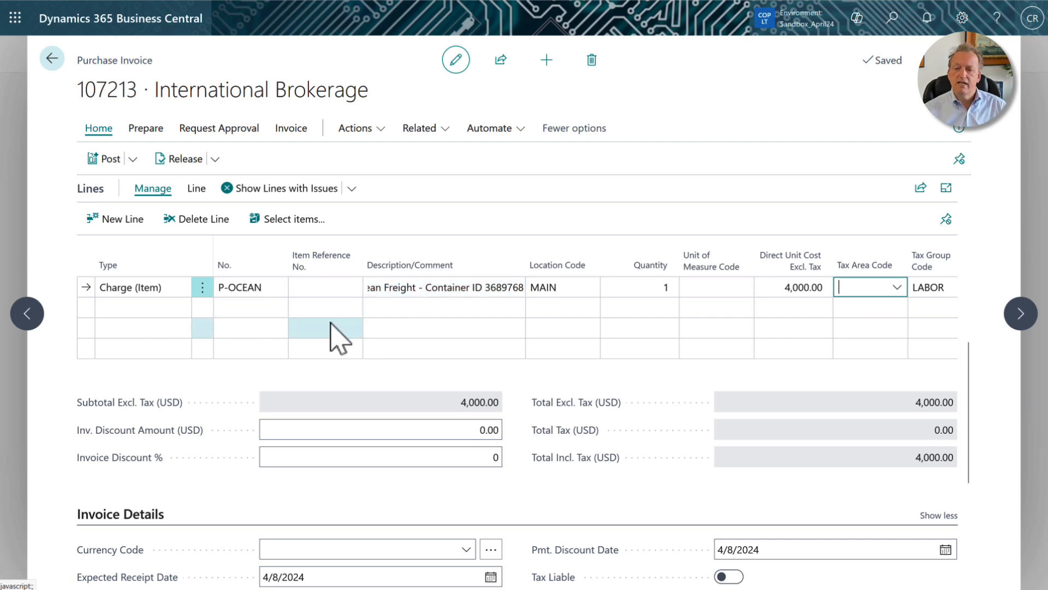
Open the Item Charge Assignment for the invoice's ocean freight line
scroll(338, 339, up, 3)
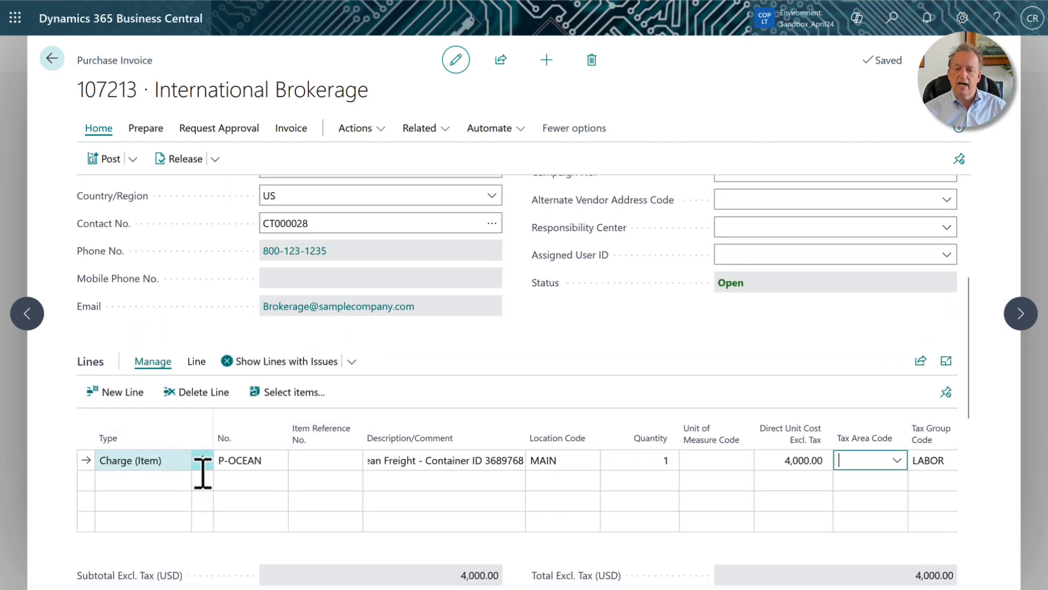
click(198, 362)
click(375, 394)
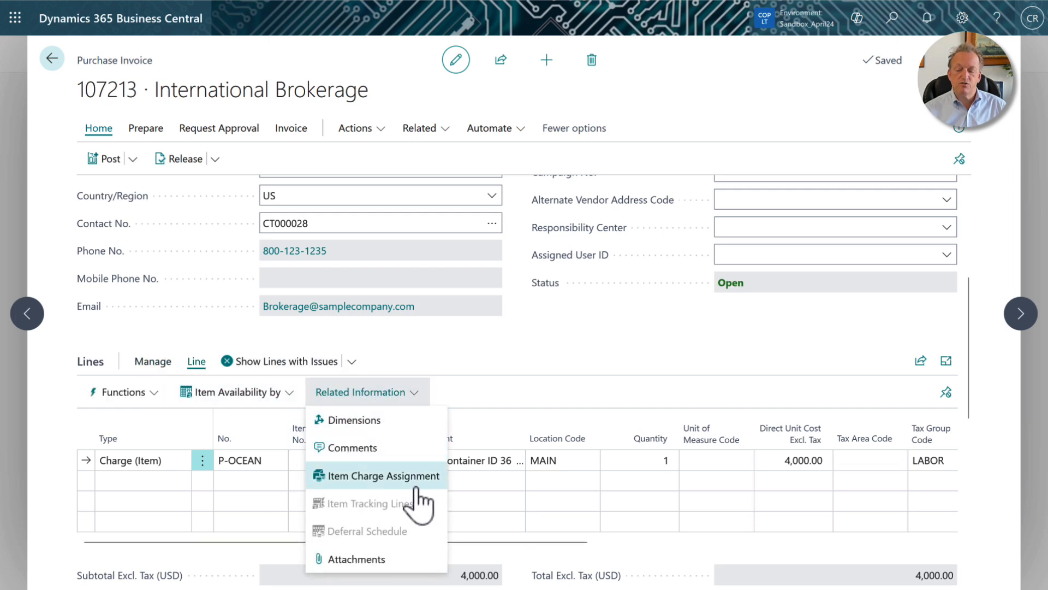
click(416, 481)
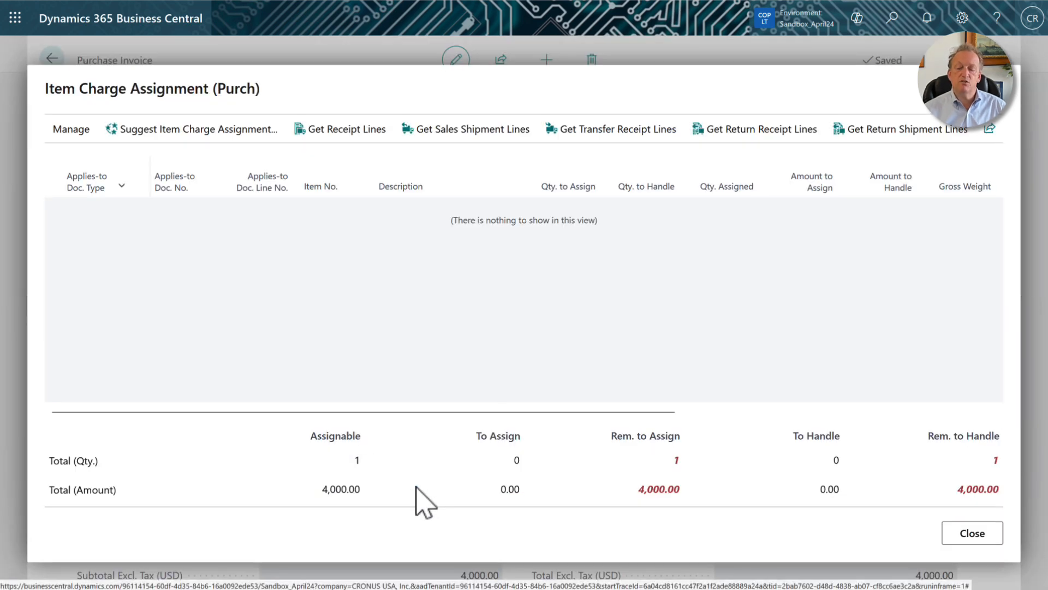
Add the purchase receipt lines from 107013 ANTWERP Conference Table through 107017 SEOUL Guest Chair, red, to the charge assignment
click(358, 153)
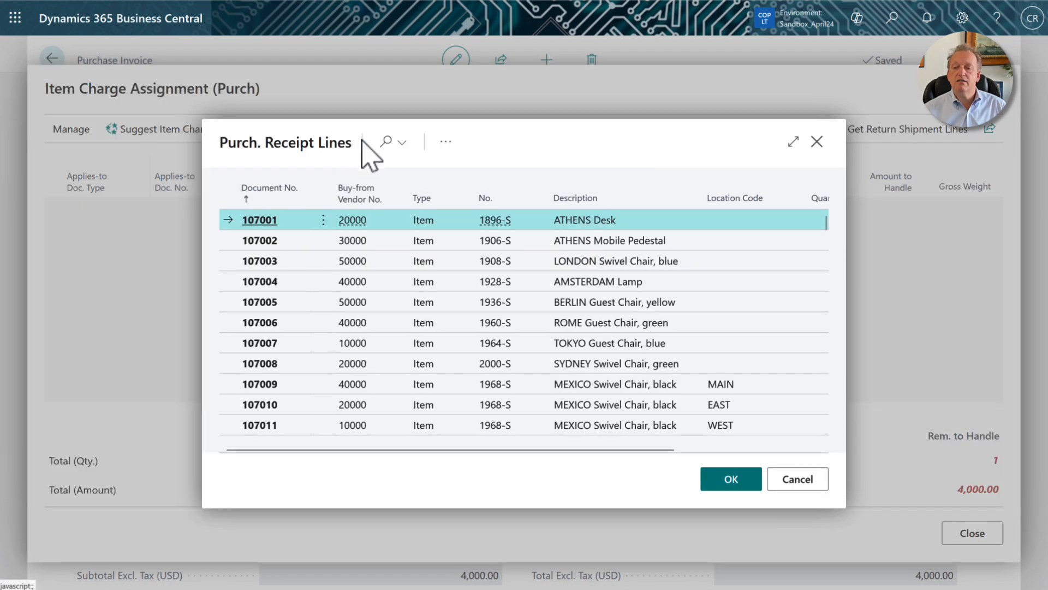
scroll(508, 354, down, 5)
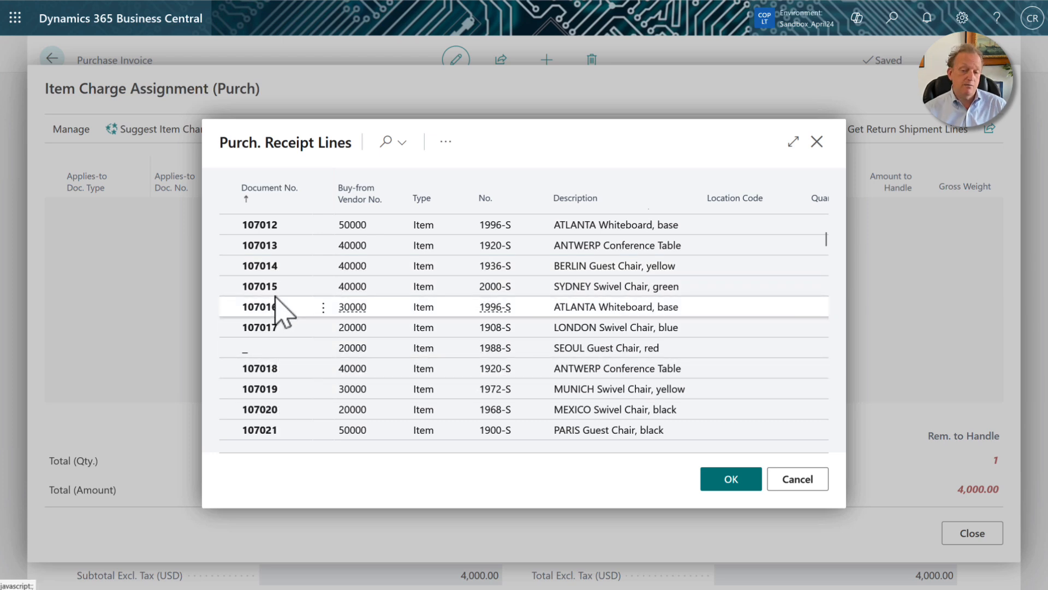
click(284, 251)
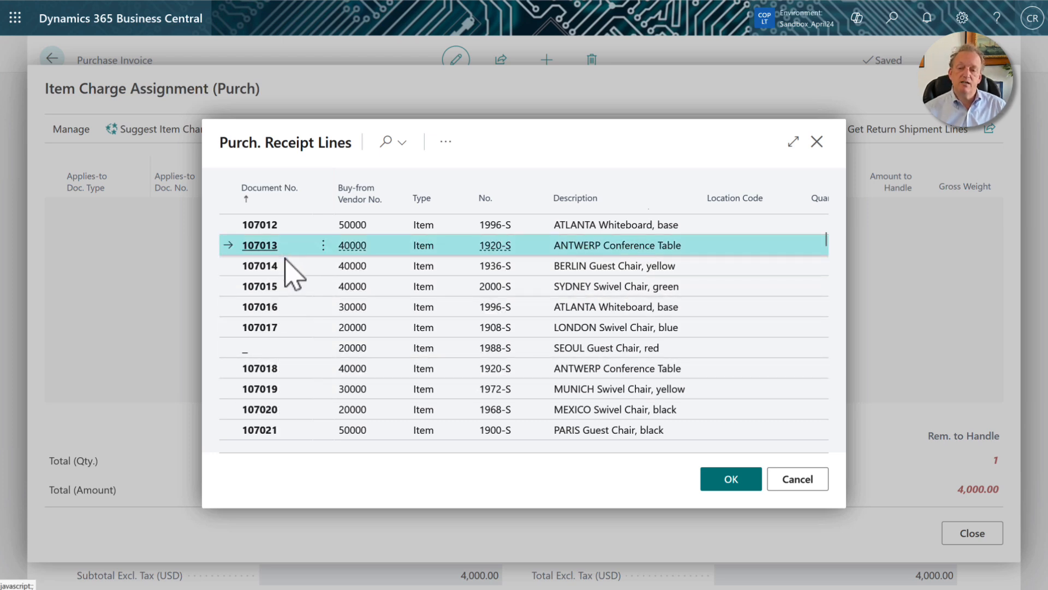
shift+click(290, 348)
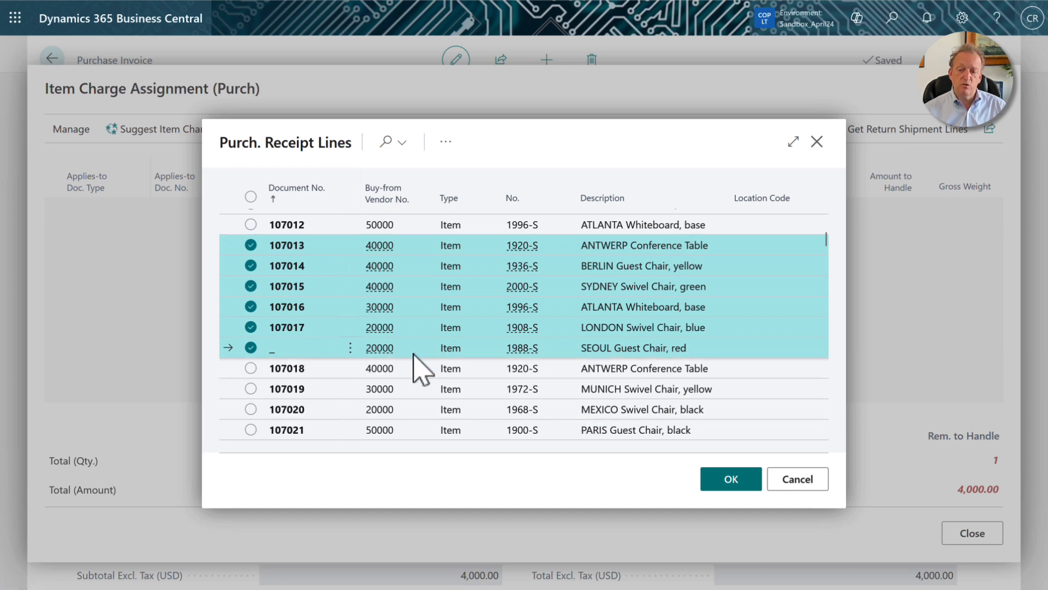
click(744, 480)
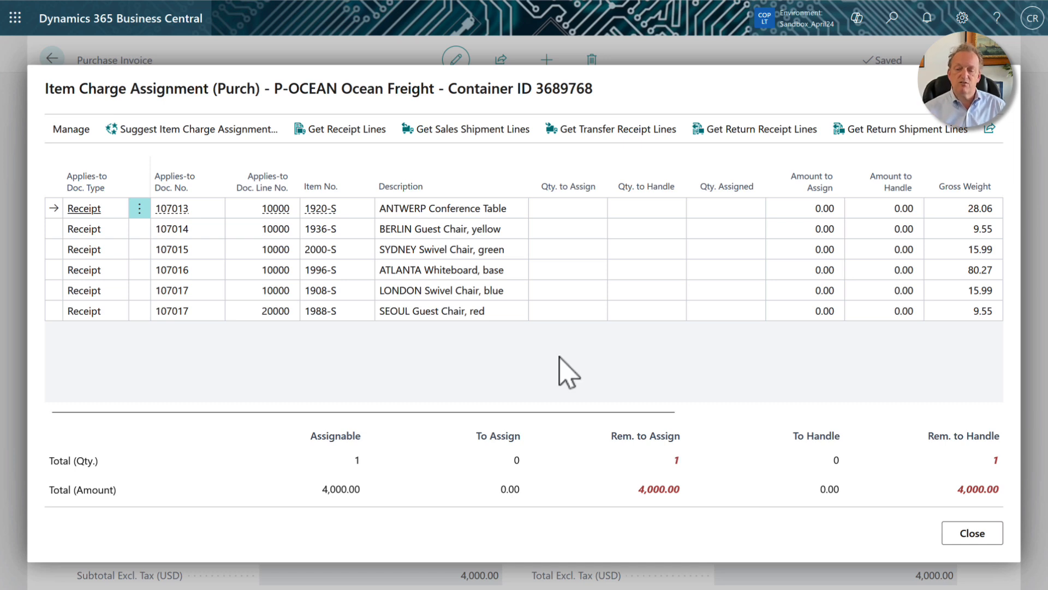
Suggest the item charge assignment across the receipt lines, comparing By Volume and choosing distribution By Amount
click(145, 139)
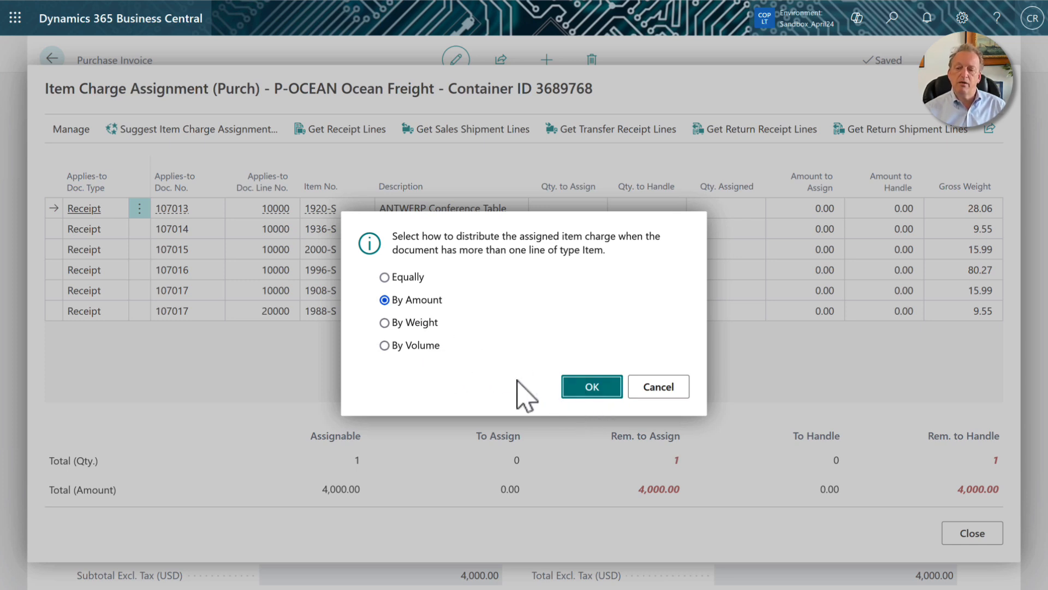
click(422, 346)
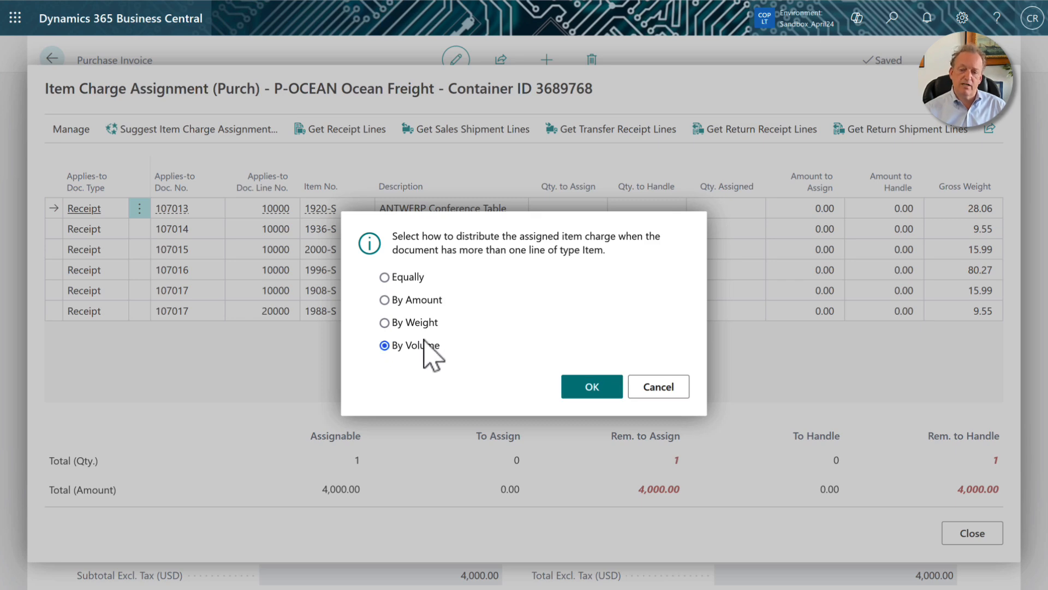
click(420, 301)
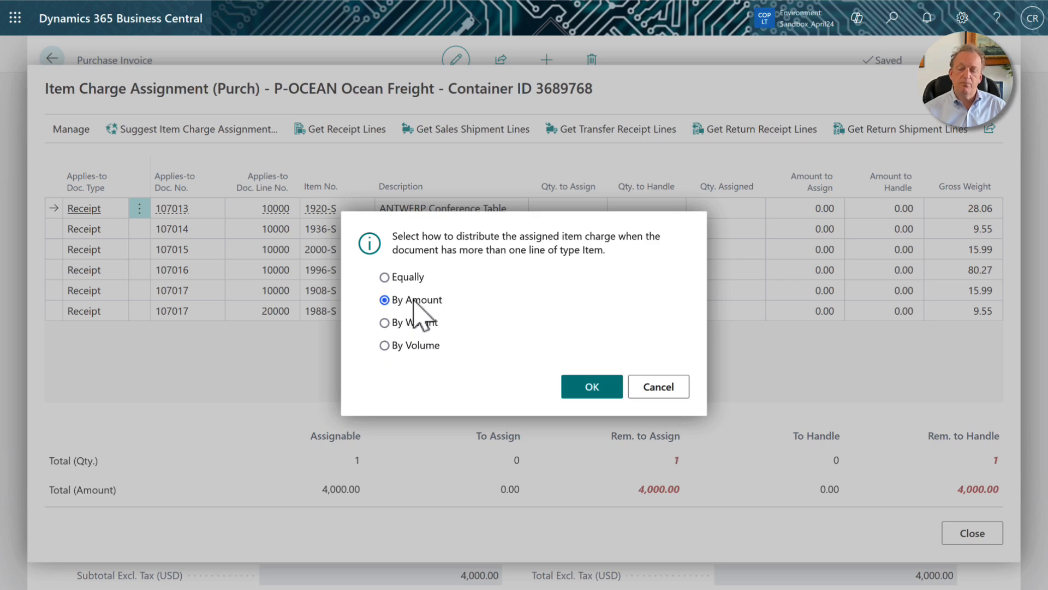
click(598, 389)
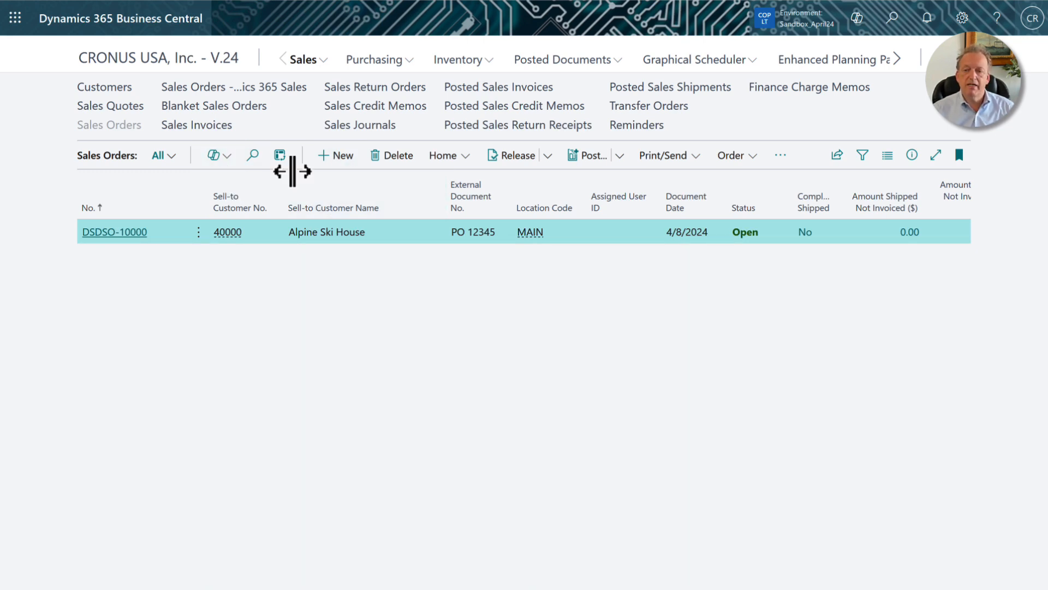
Create a sales order numbered from the regular S-ORD series for the customer Trey Research Corp
click(335, 155)
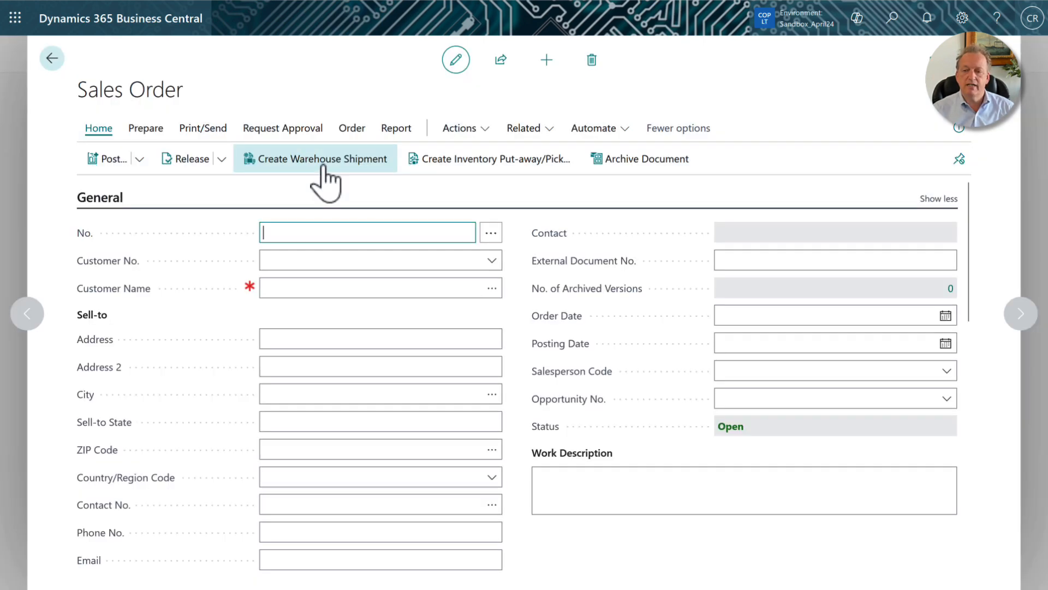
click(489, 240)
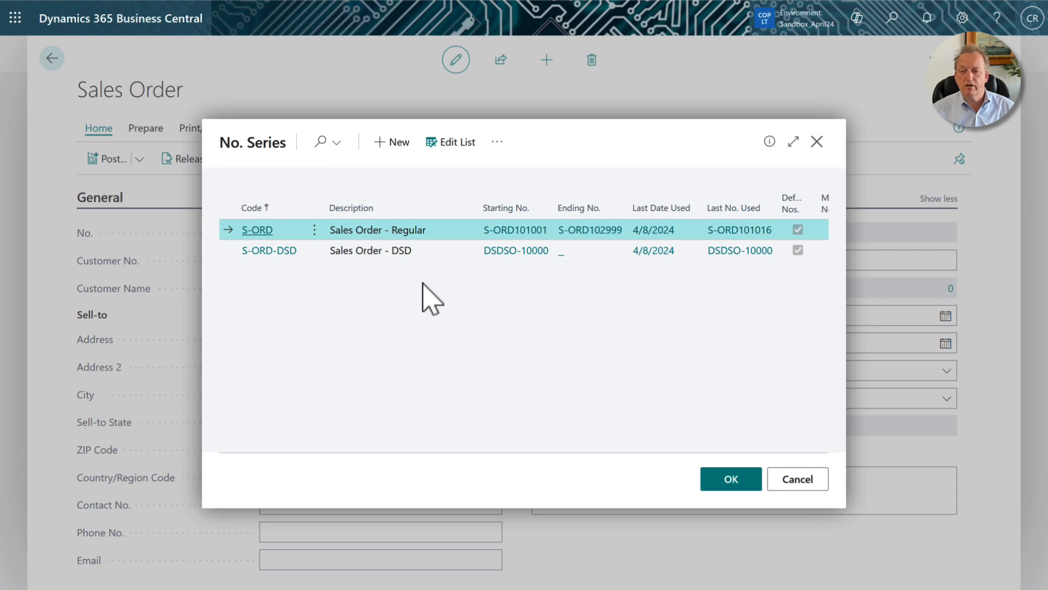
click(752, 500)
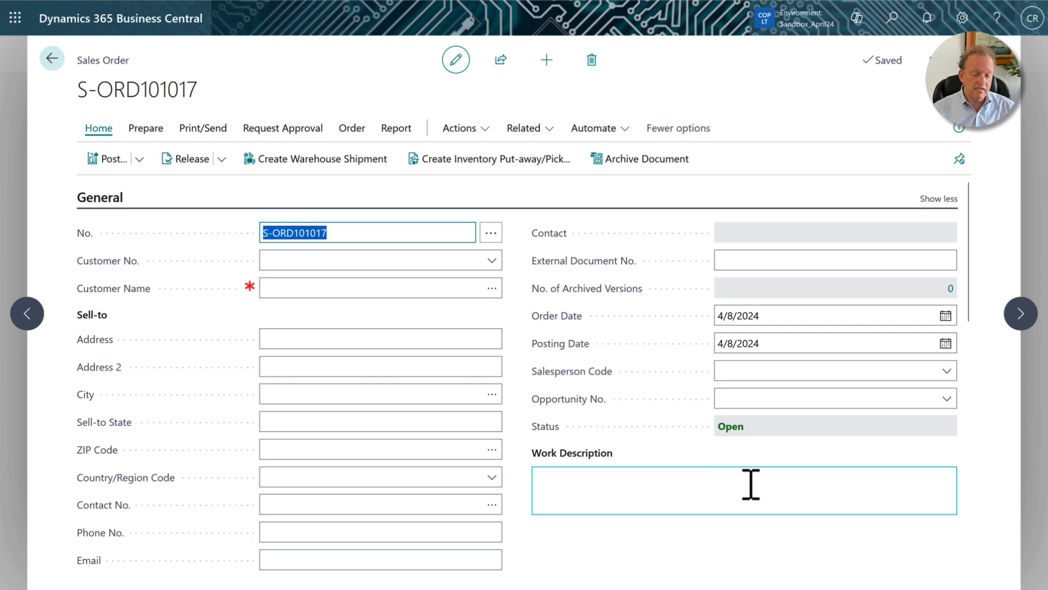
key(Tab)
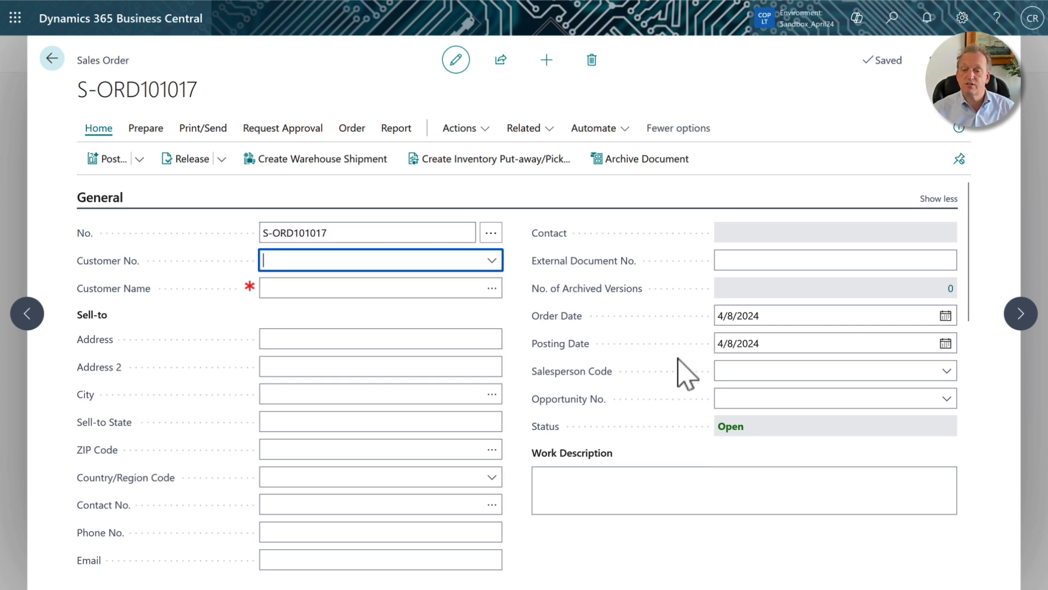
click(492, 264)
click(299, 344)
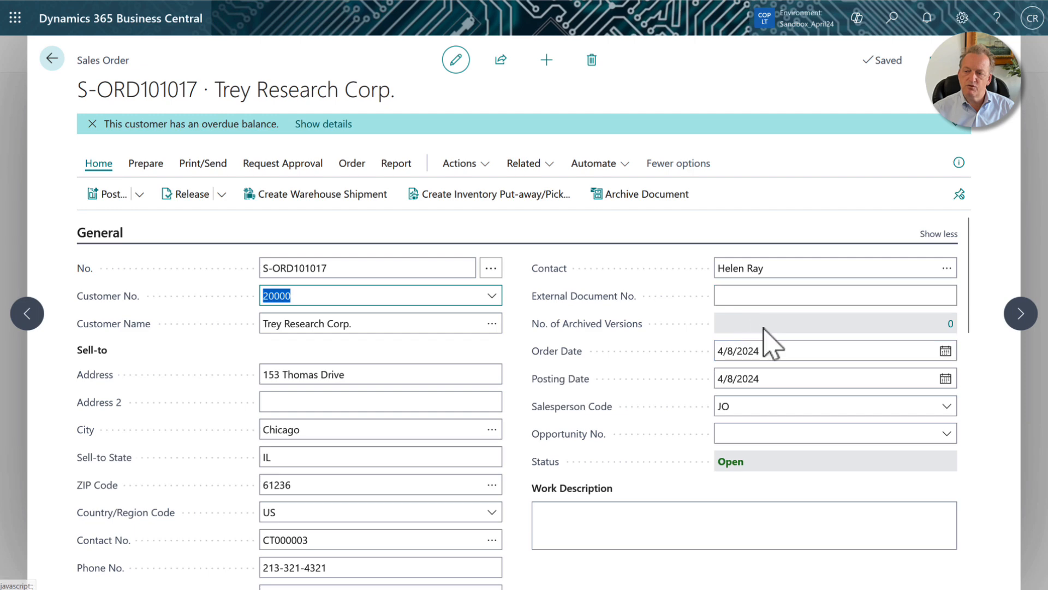
Fill the first sales line with the black conference bundle using the customer's item reference TREY-1000B
scroll(760, 406, down, 5)
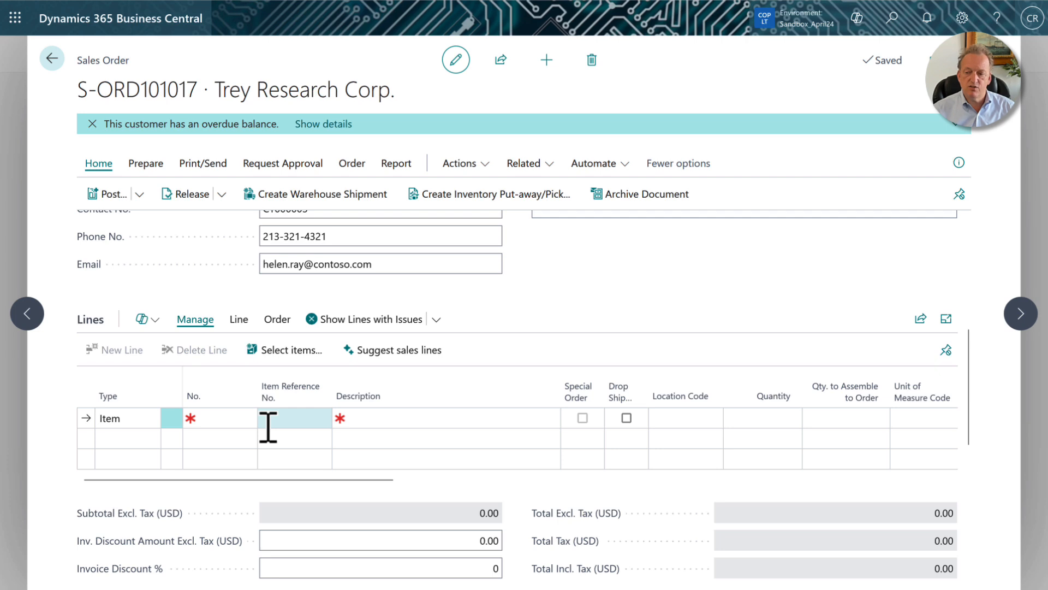
click(226, 421)
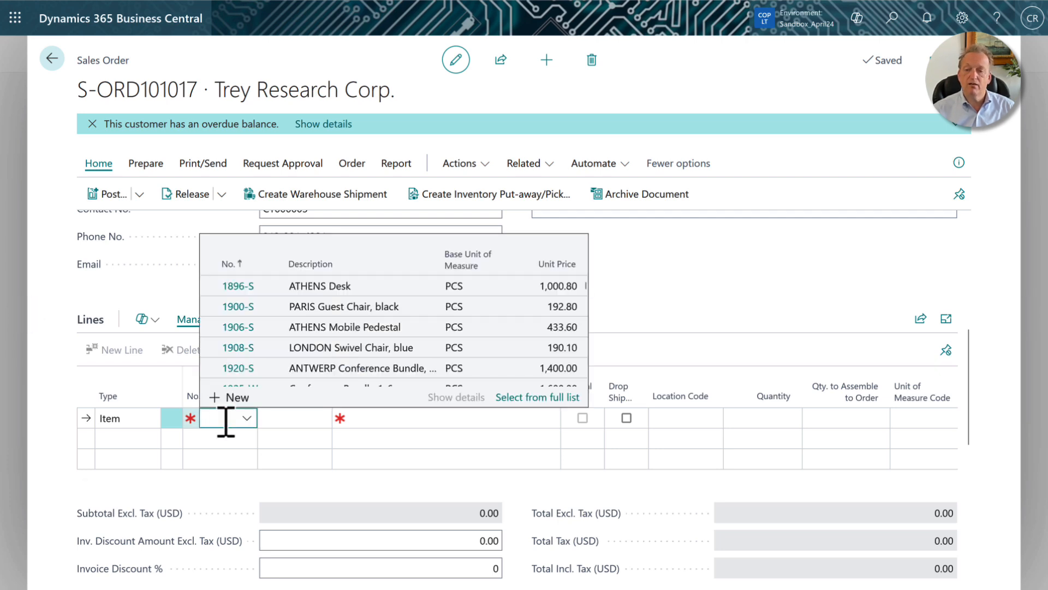
click(275, 423)
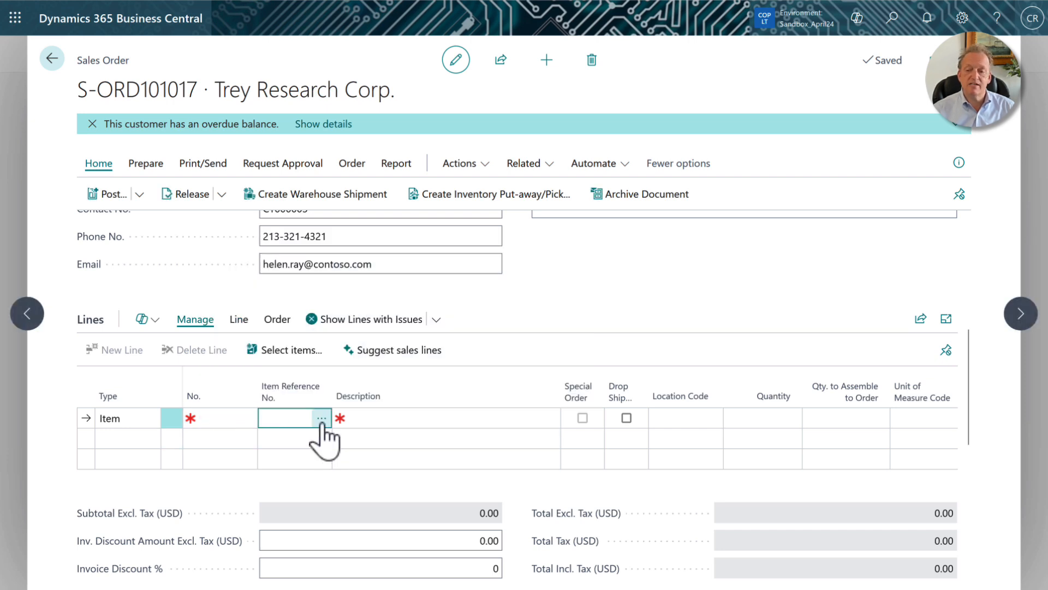
click(322, 419)
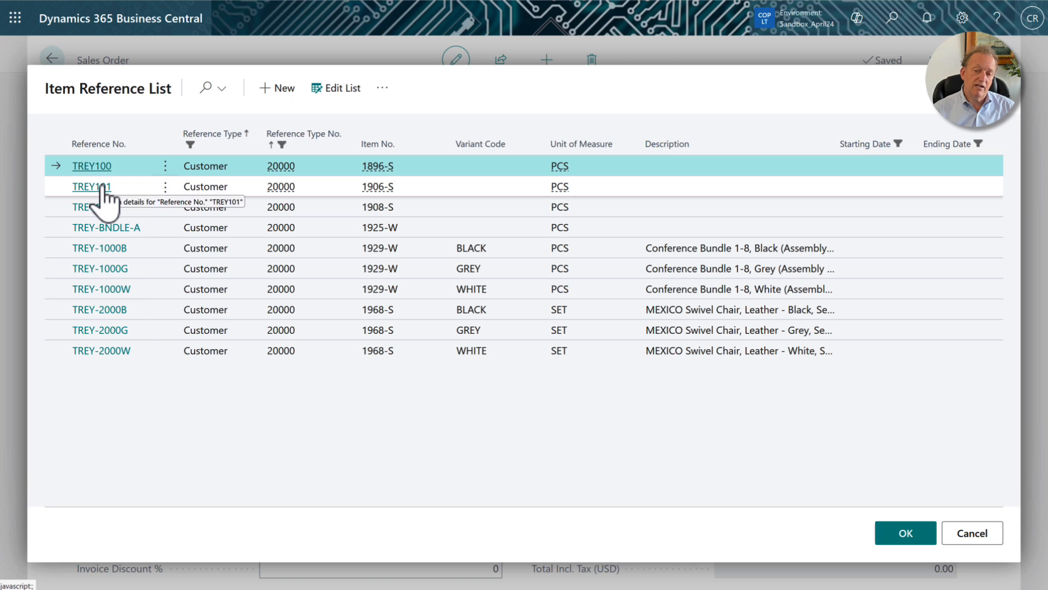
click(107, 253)
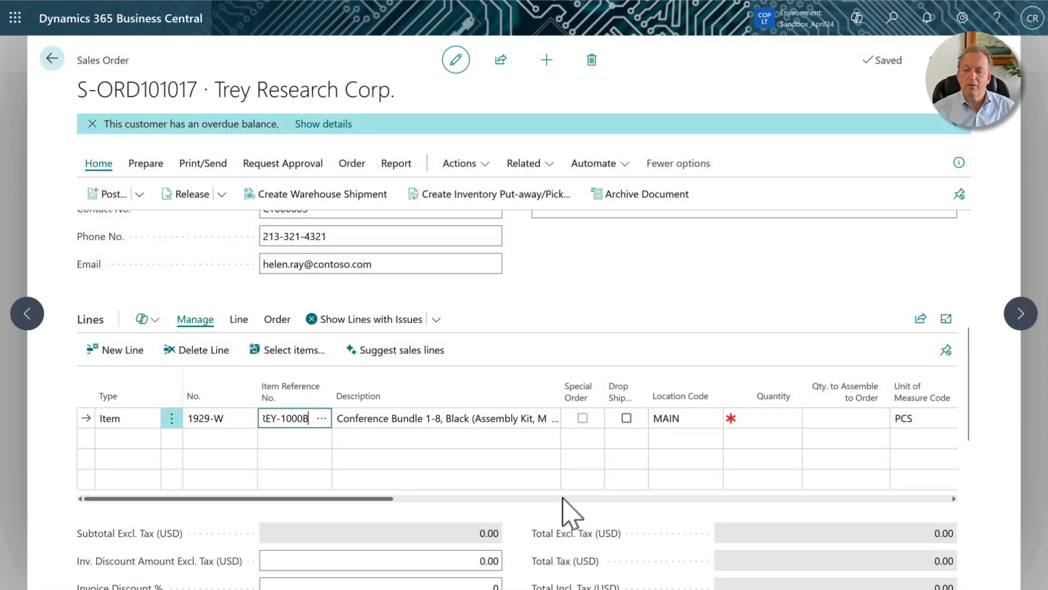
key(Tab)
key(Tab)
key(Tab)
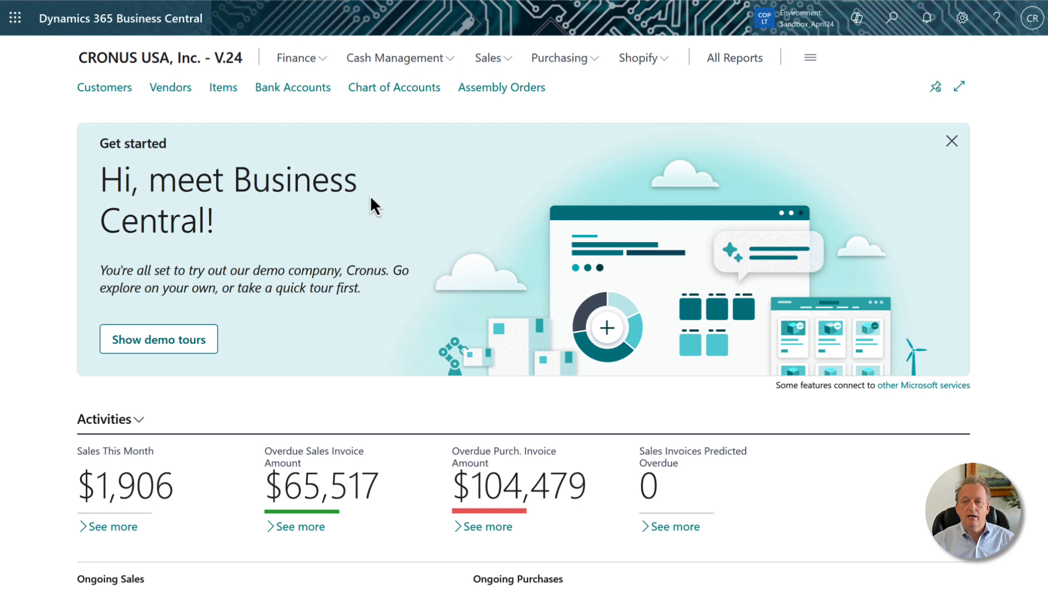
Create a transfer order from MAIN to EAST with in-transit code LTL, and expand its additional general fields
click(662, 60)
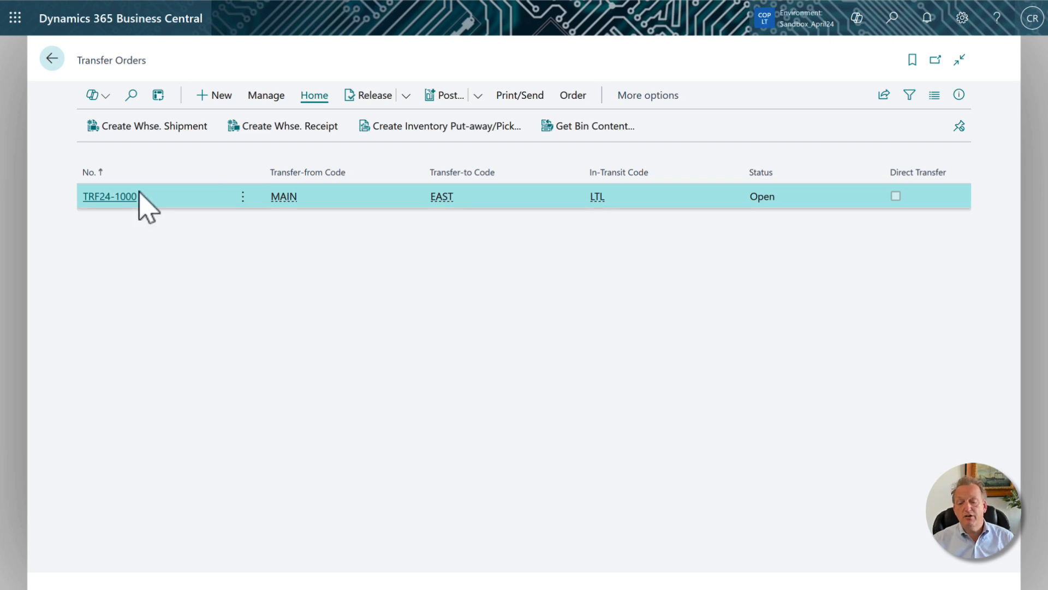
click(213, 98)
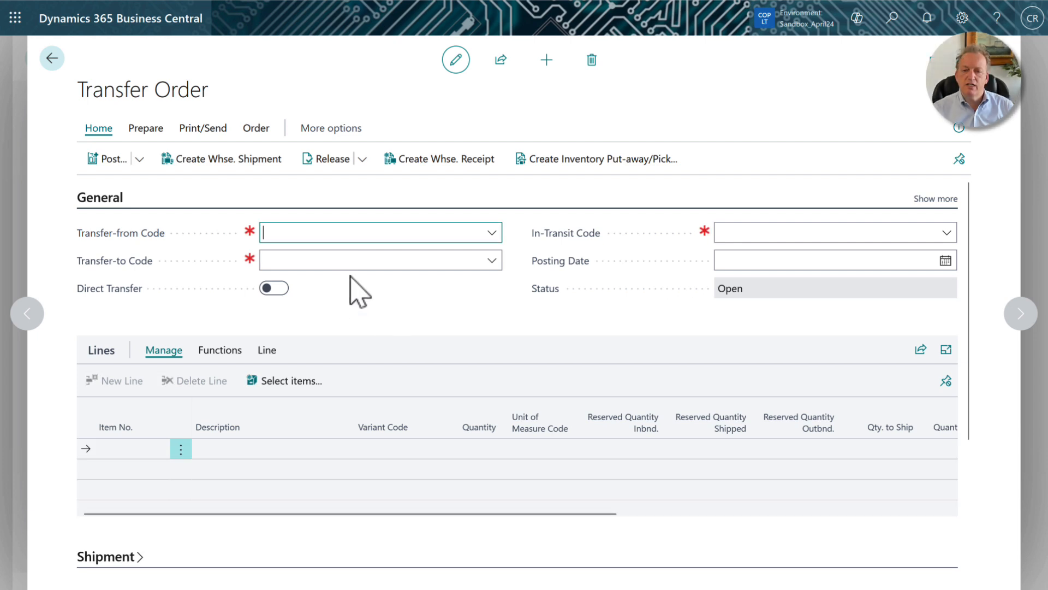
click(492, 233)
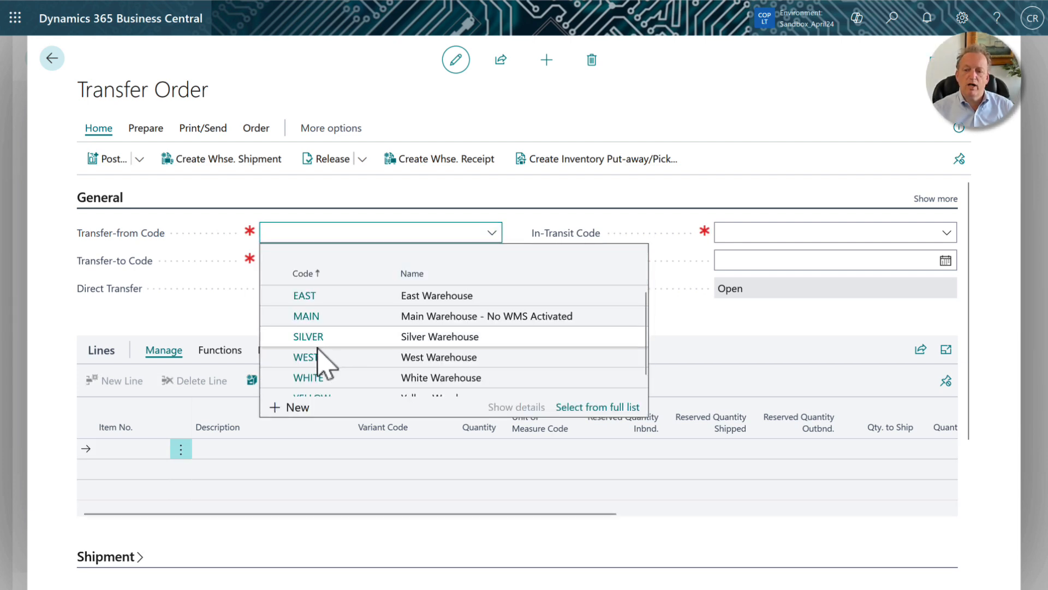
click(304, 320)
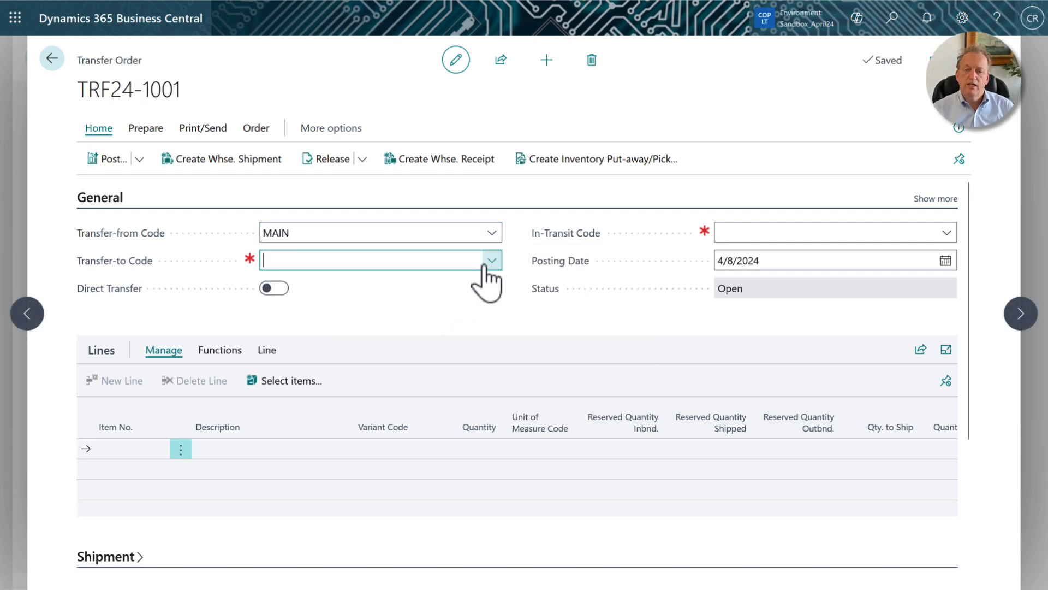
click(487, 264)
click(304, 326)
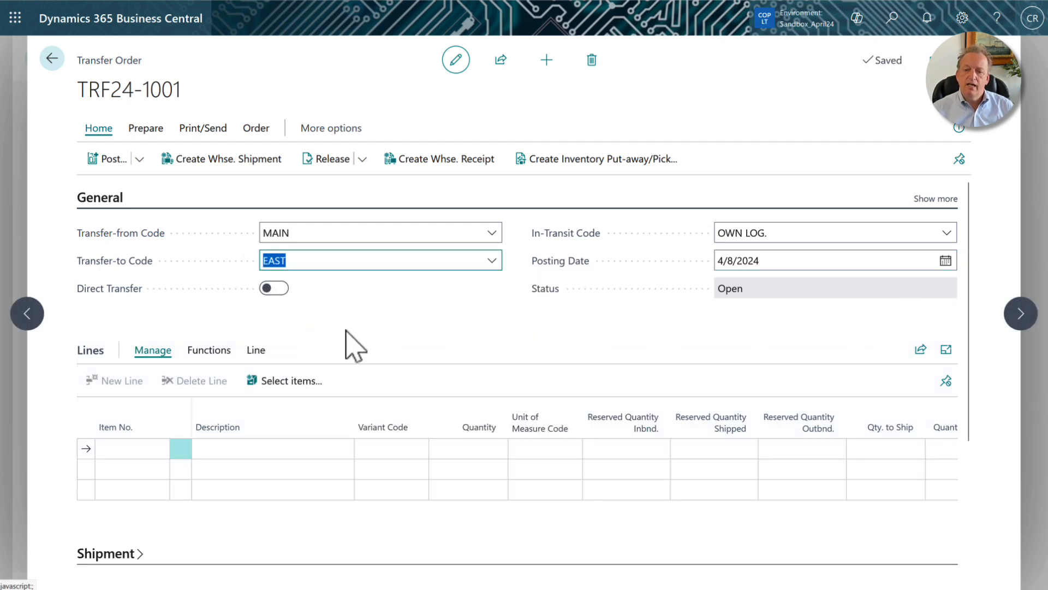
click(948, 234)
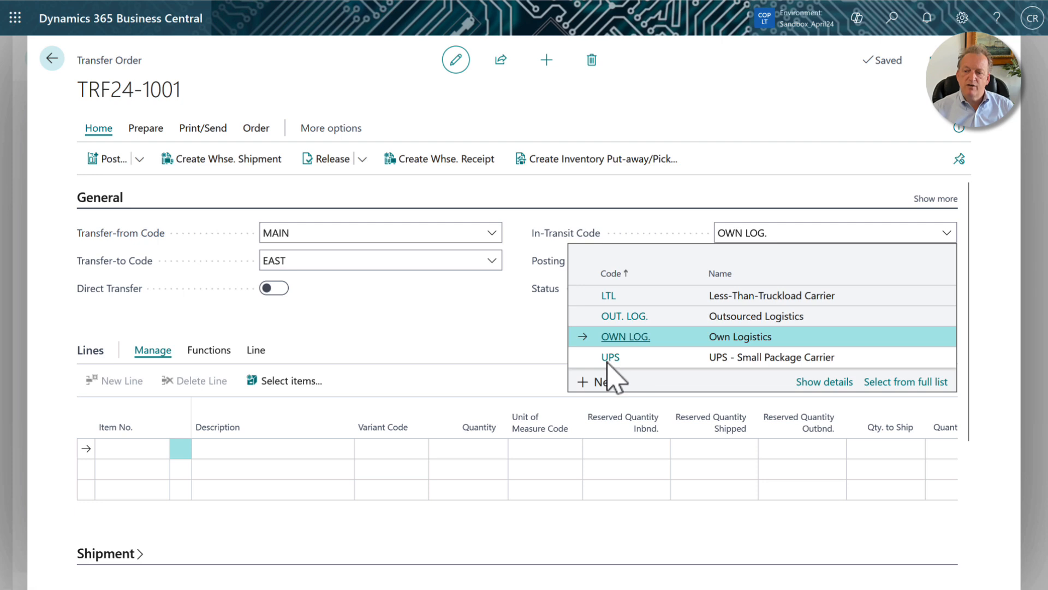
click(609, 298)
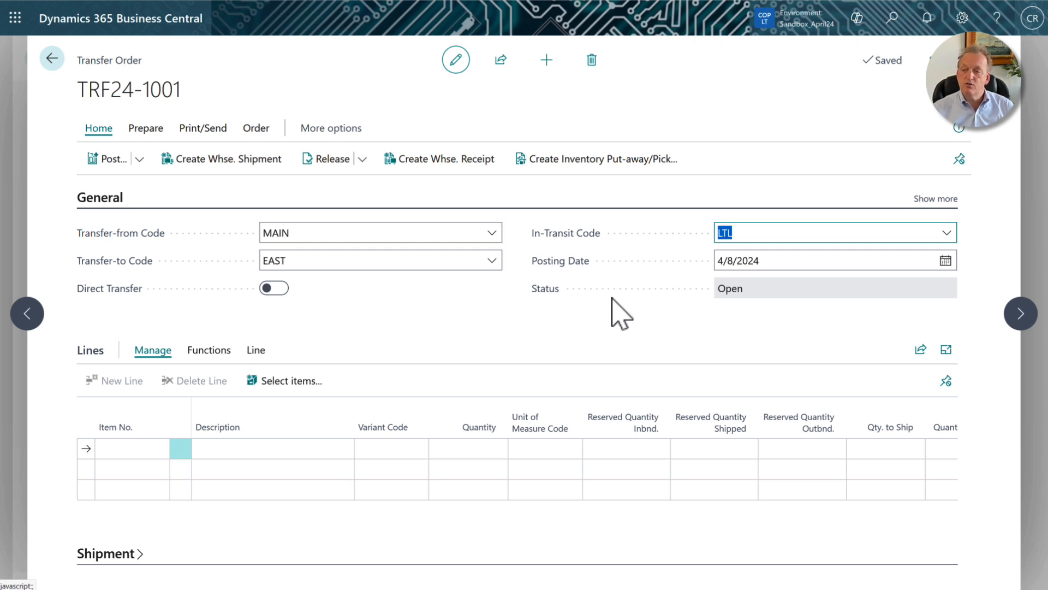
click(940, 199)
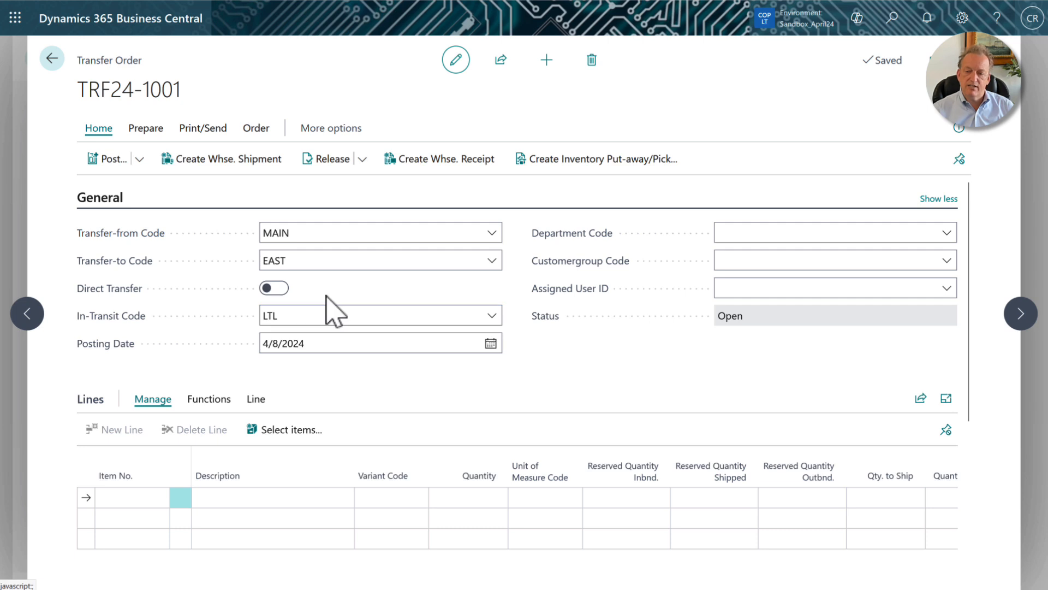
Add item 1968-S MEXICO Swivel Chair, Leather, in variant BLACK to the first transfer line
click(138, 497)
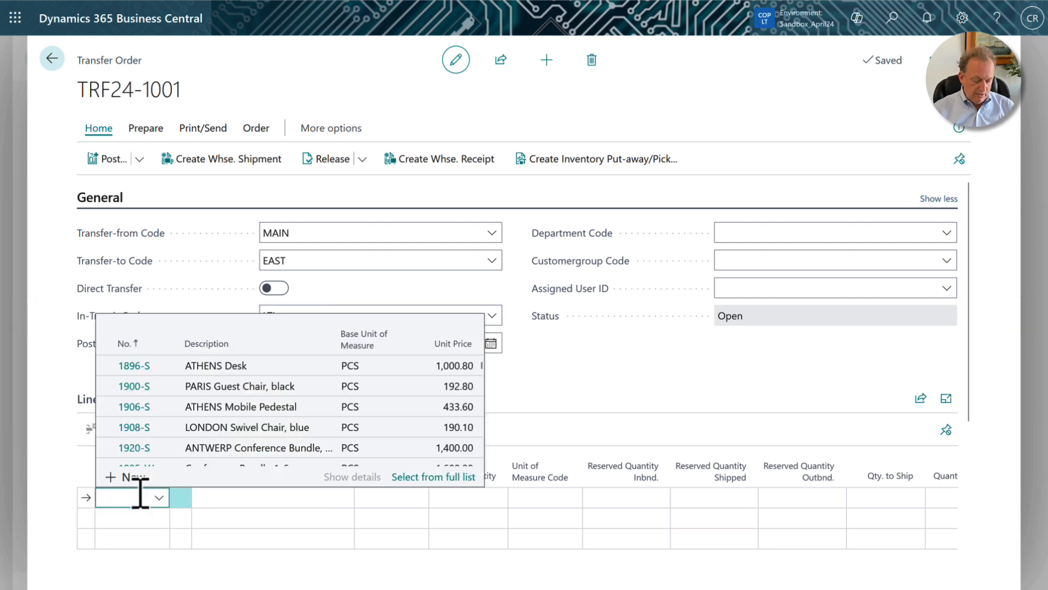
text(MEXI)
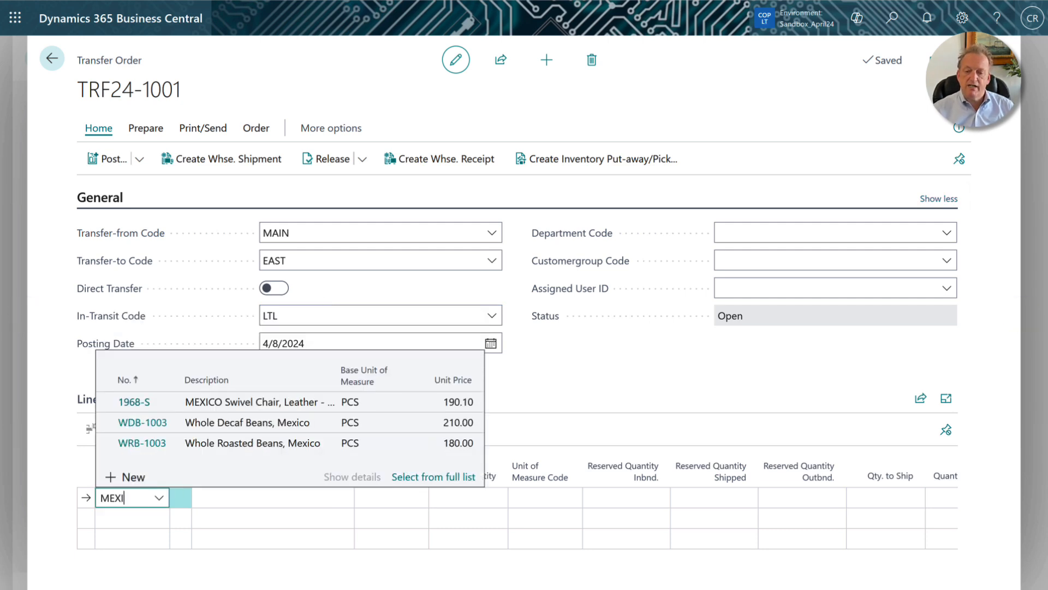
click(126, 404)
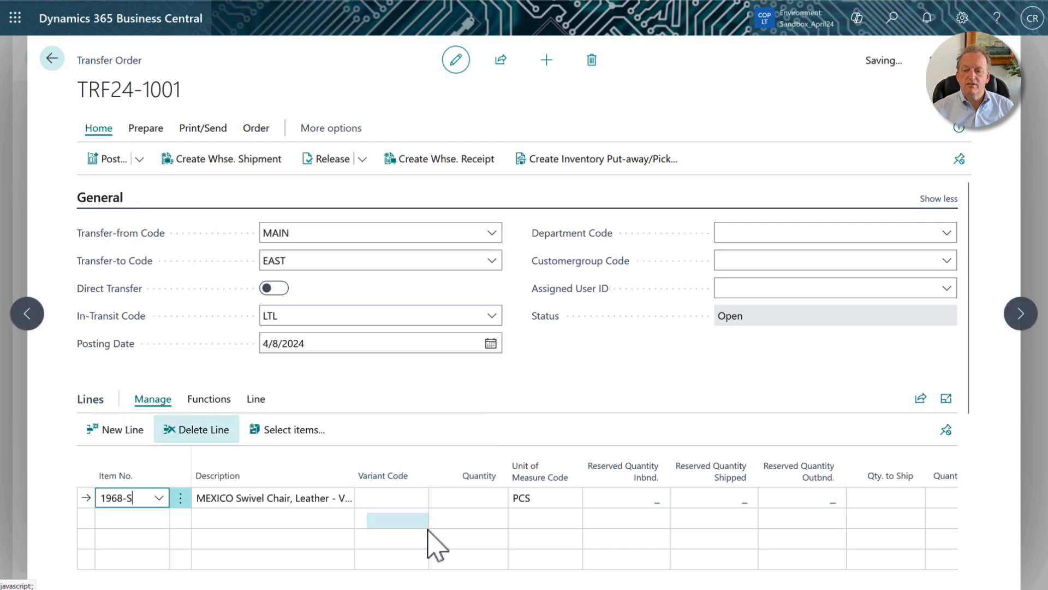
click(400, 504)
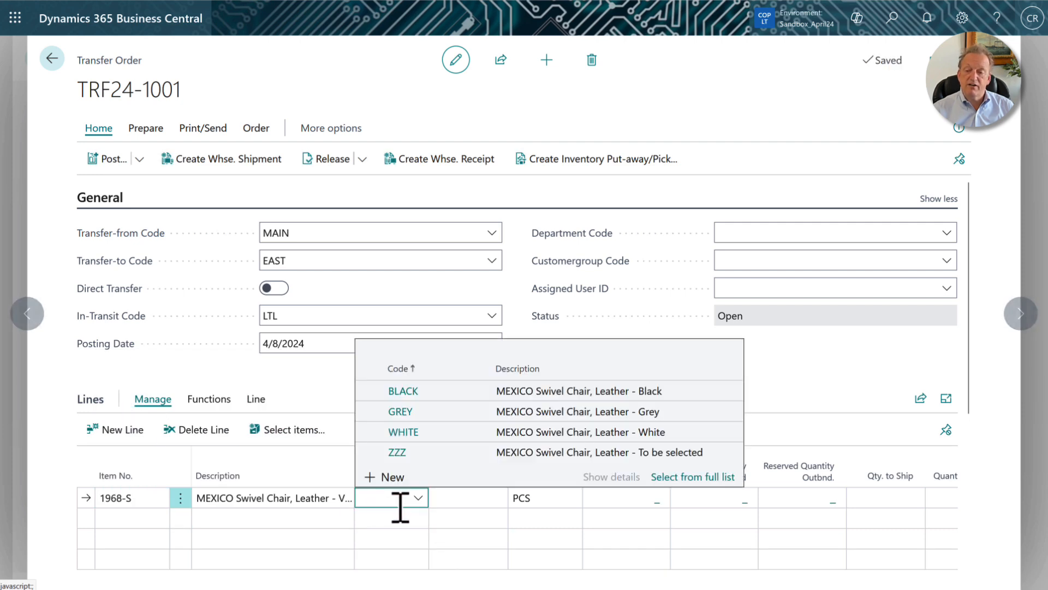
click(404, 395)
Set the swivel chair line's unit of measure to PALLET and quantity to 1, and start posting the transfer order
click(488, 499)
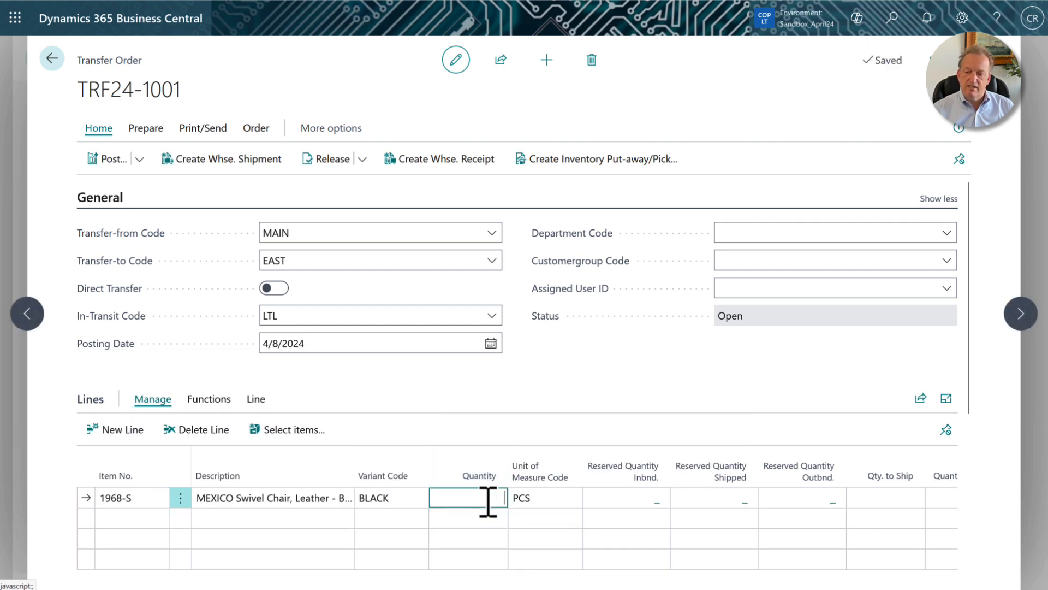
click(552, 498)
click(570, 499)
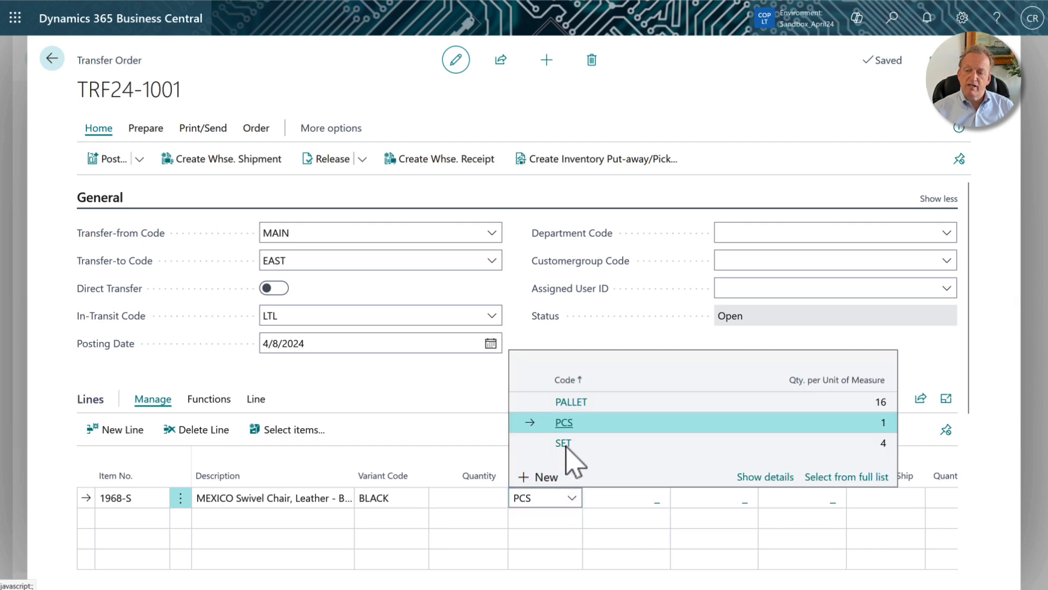
click(564, 401)
click(484, 496)
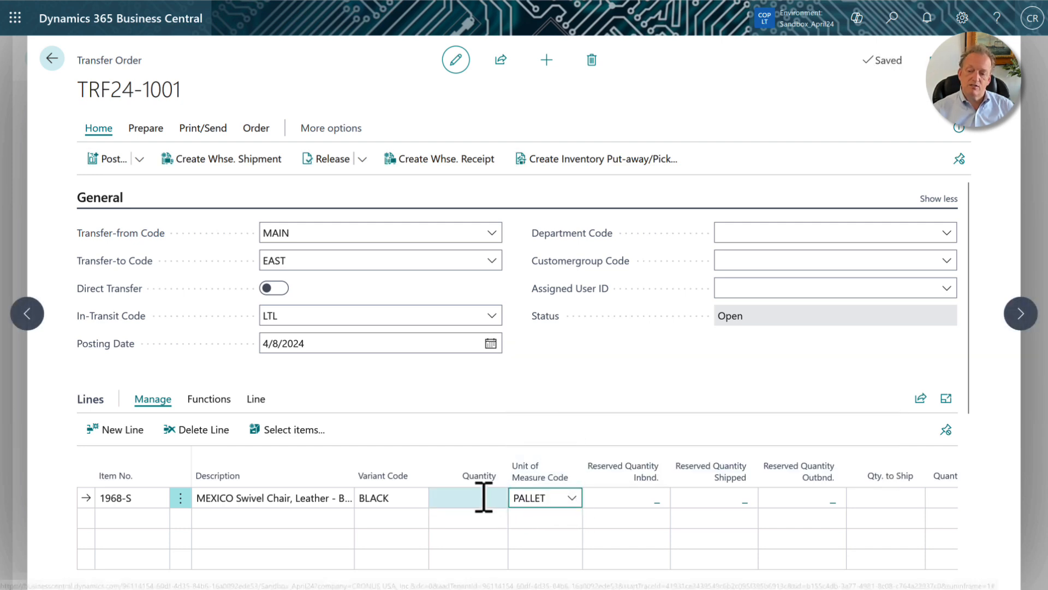
text(1)
key(Tab)
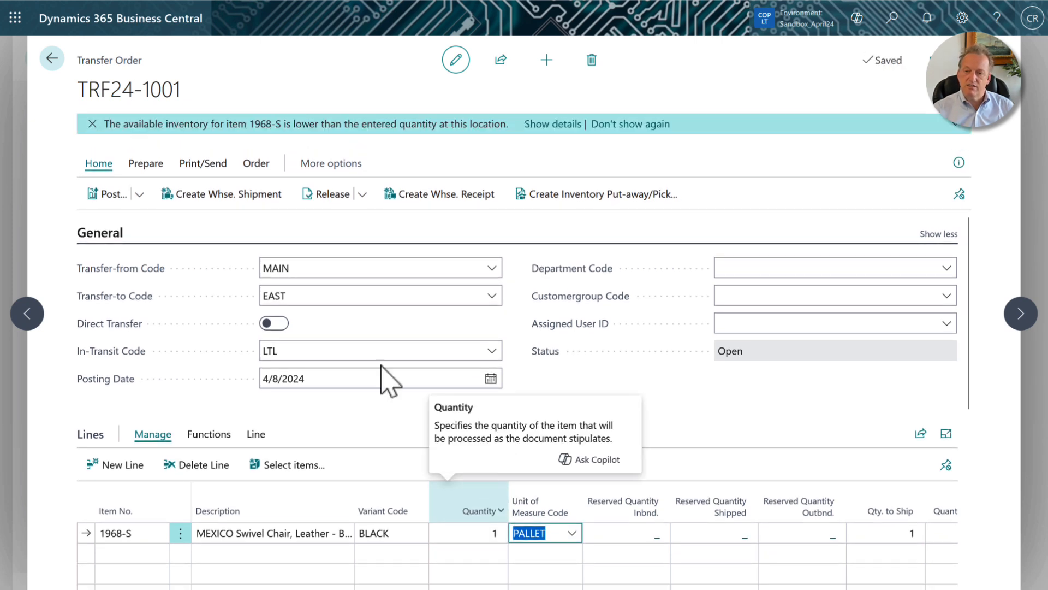
click(90, 125)
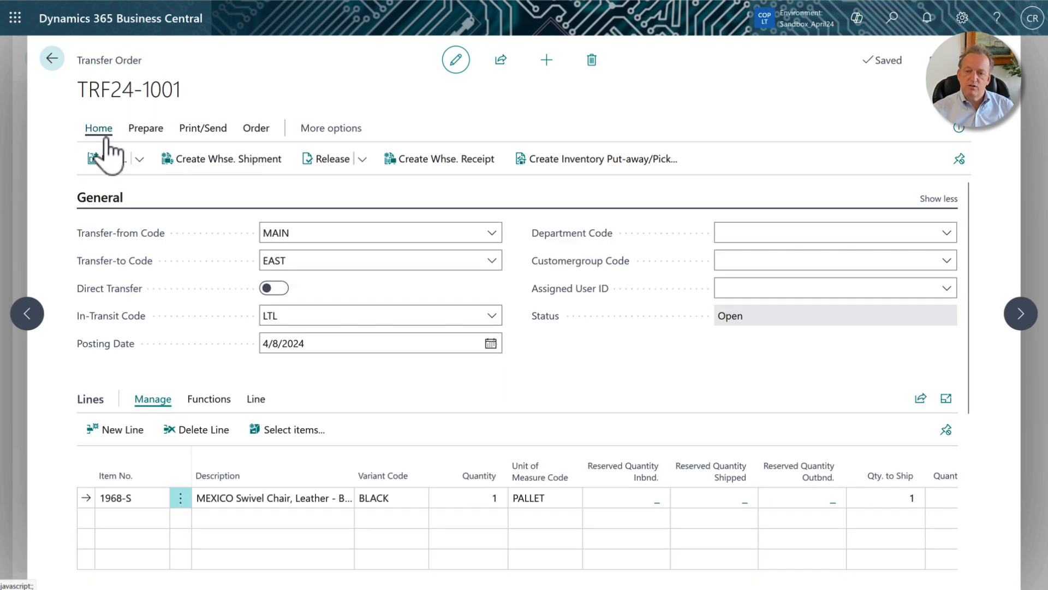
click(106, 158)
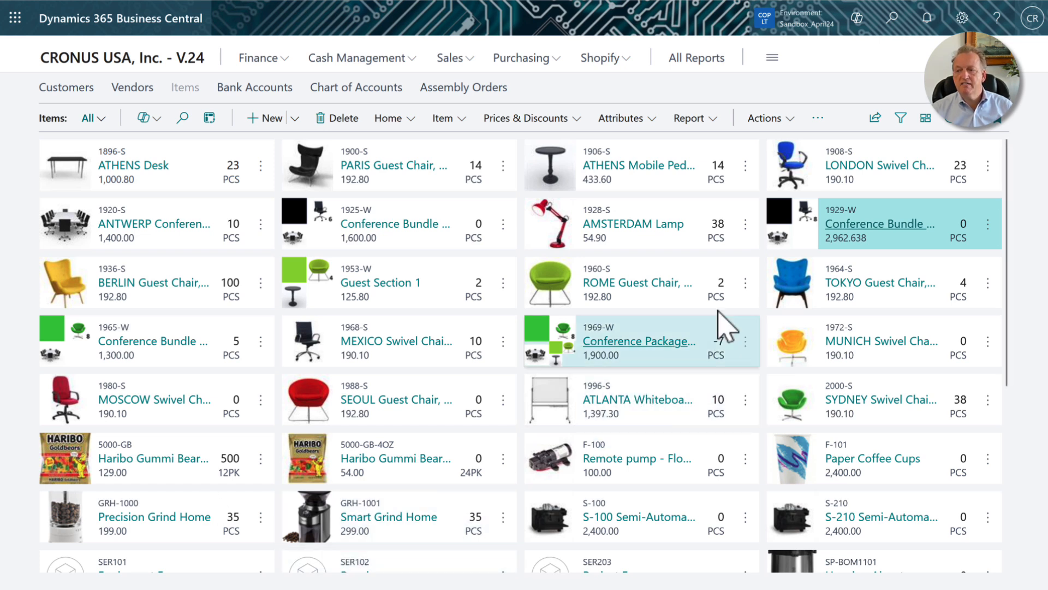
Review item 1929-W's assembly policy options, choose Assemble-to-Order, and open its assembly BOM
click(851, 241)
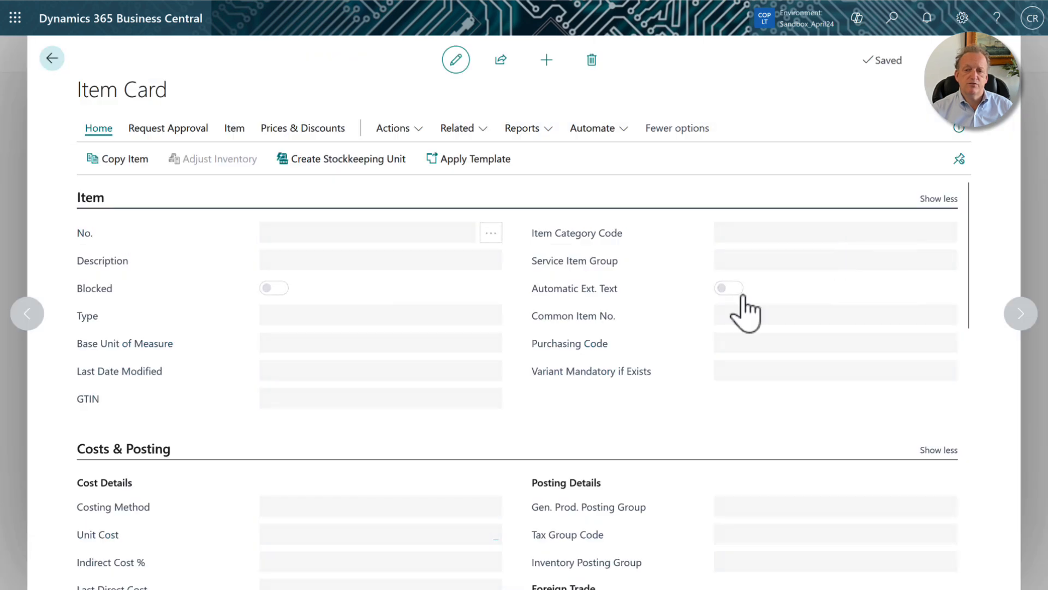
scroll(633, 371, down, 15)
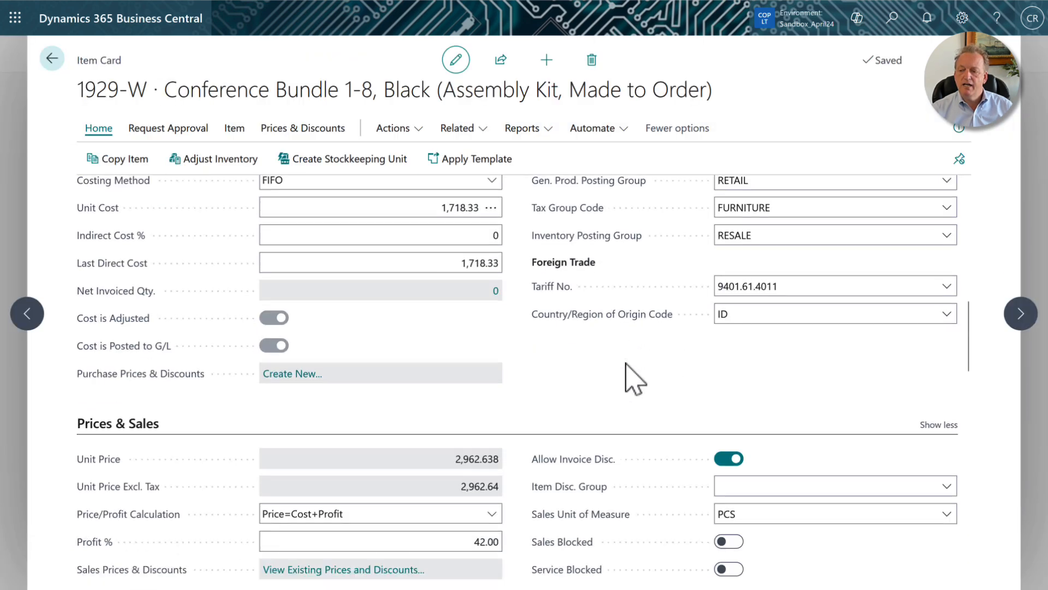
scroll(633, 376, down, 7)
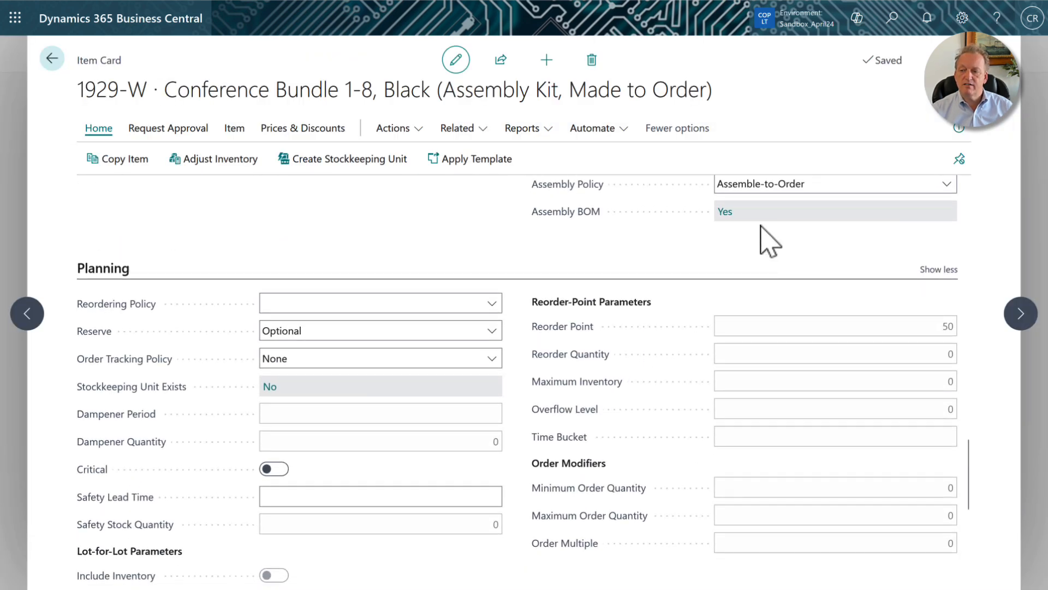
click(947, 185)
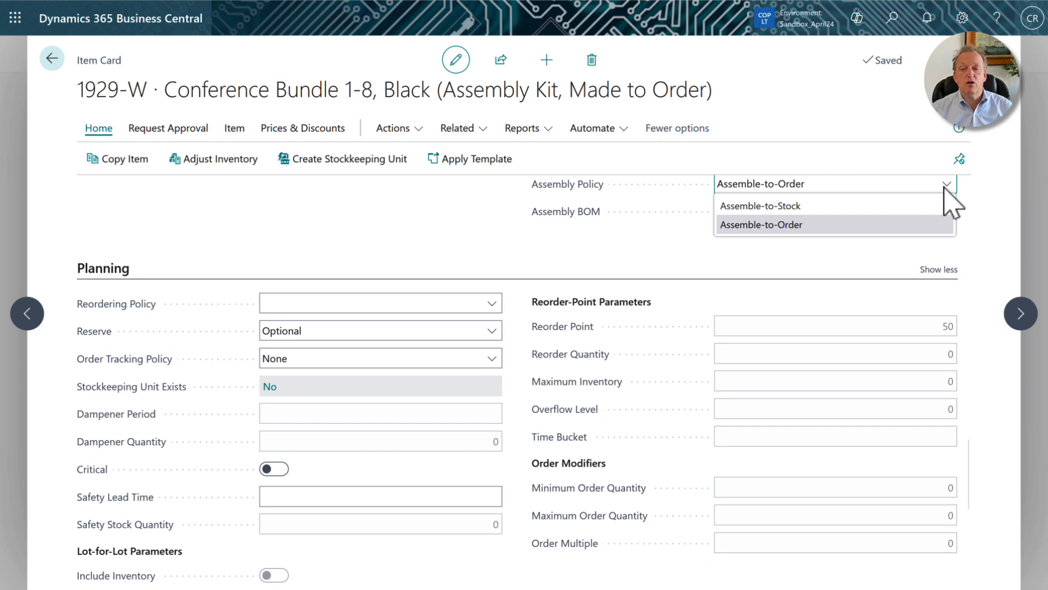
click(825, 226)
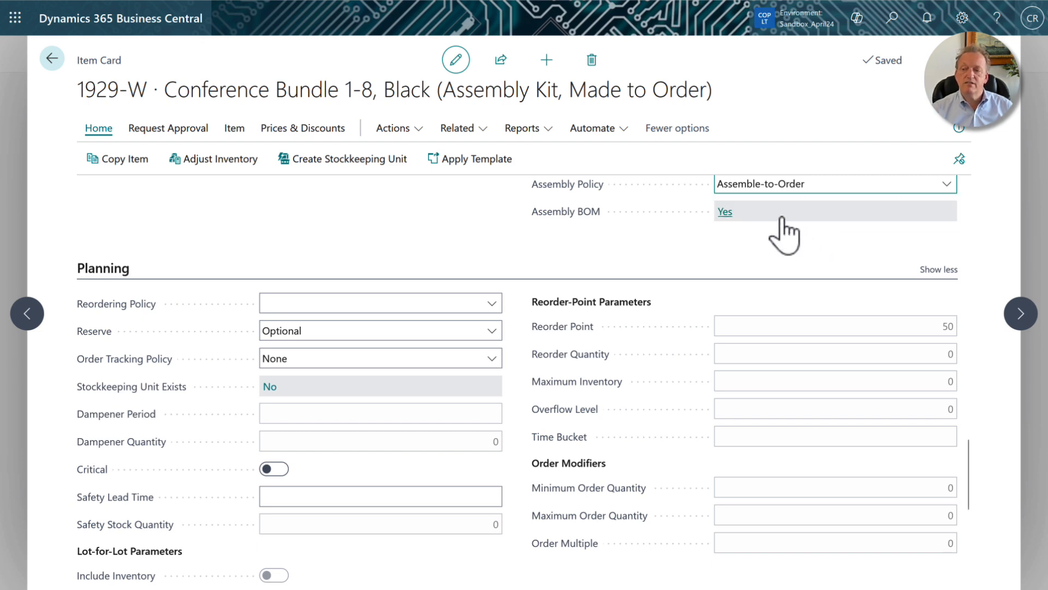
click(731, 214)
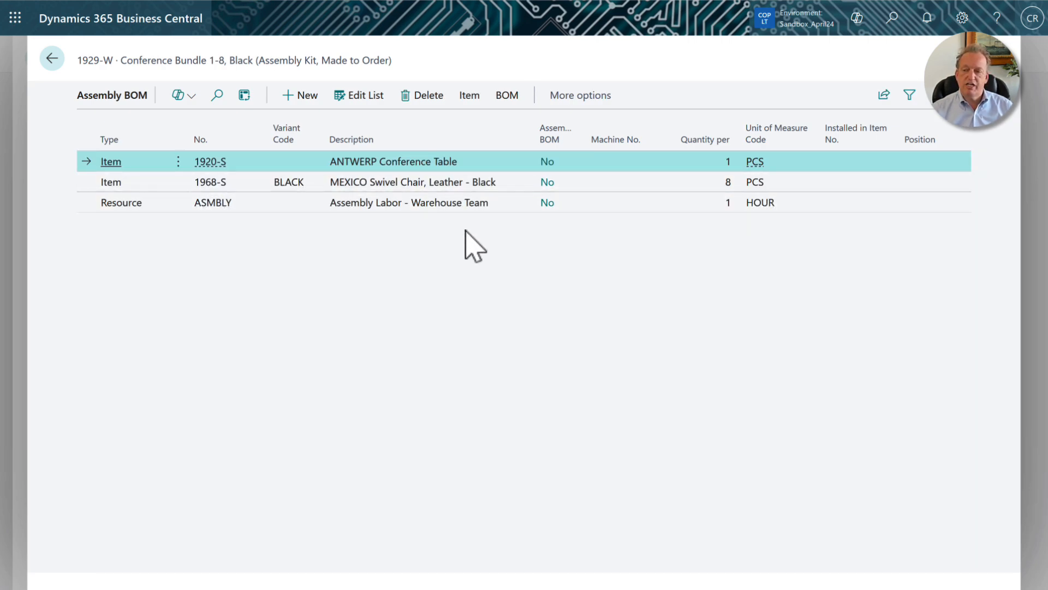
Create a sales order for customer Trey Research Corp
click(52, 59)
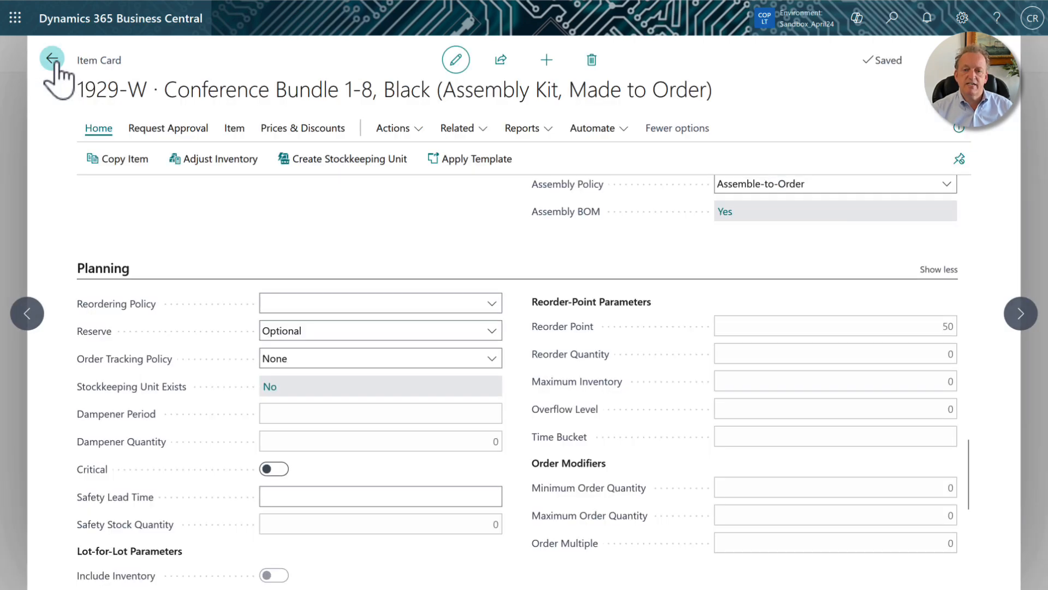
click(52, 59)
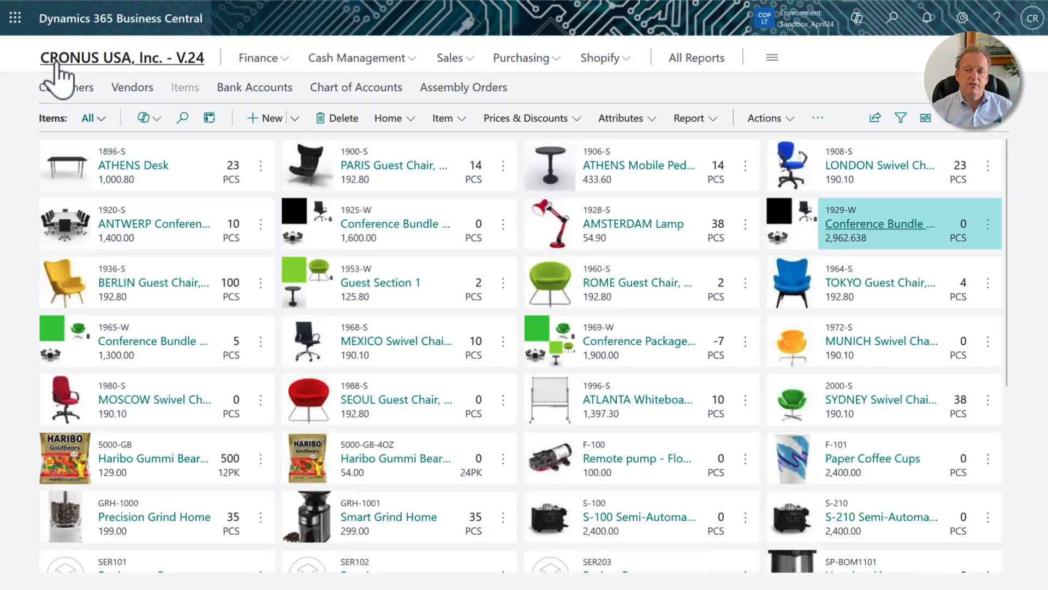
click(451, 58)
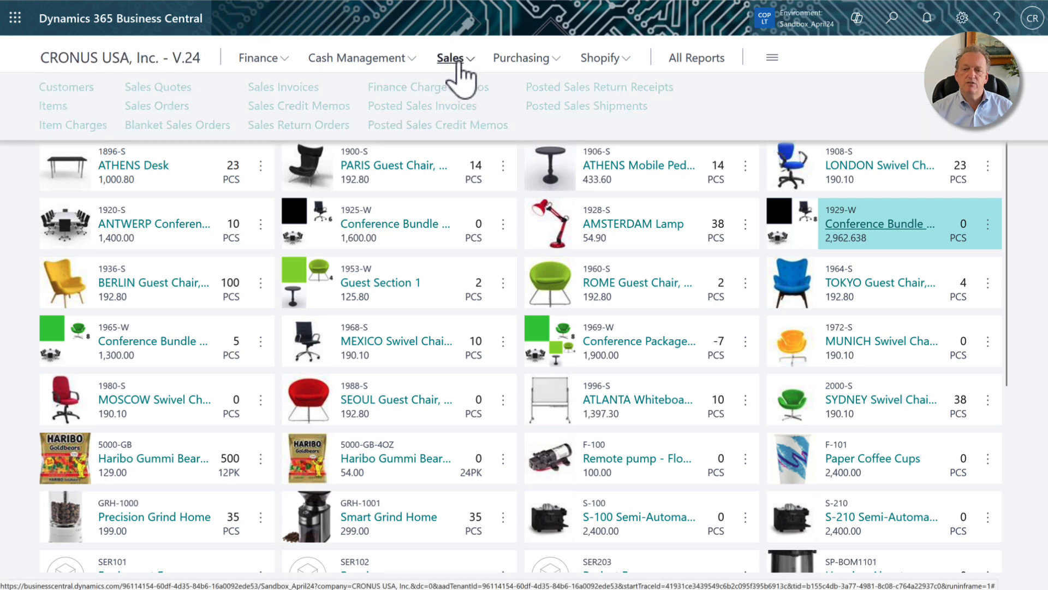
click(161, 109)
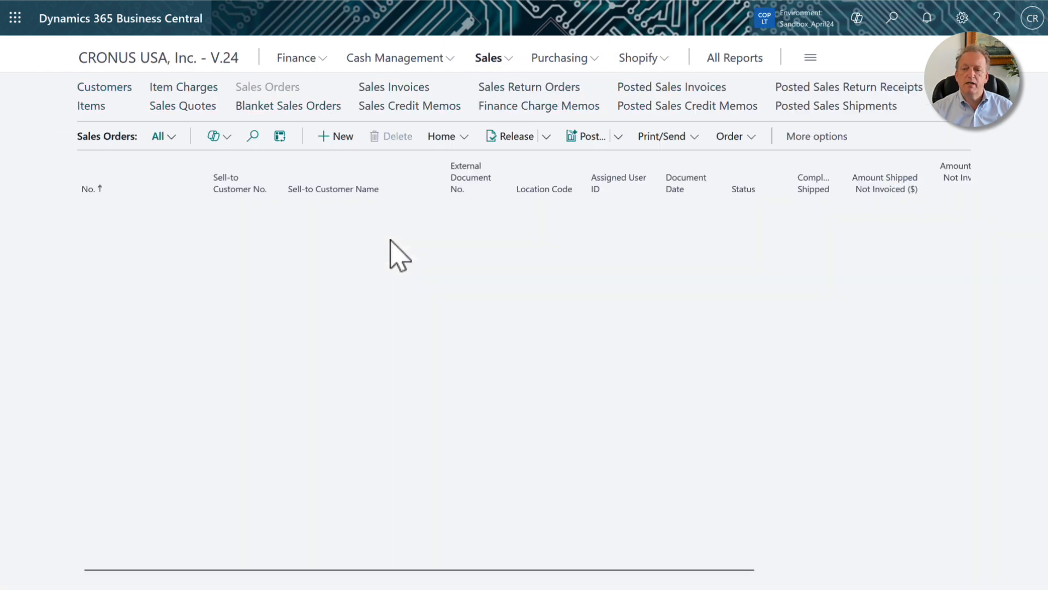
click(346, 143)
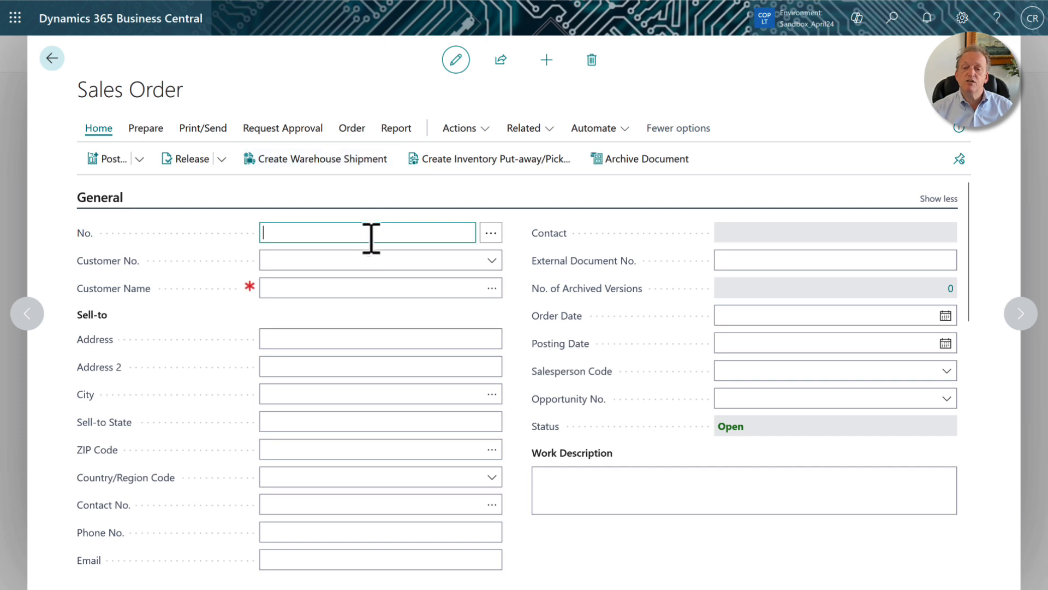
click(491, 261)
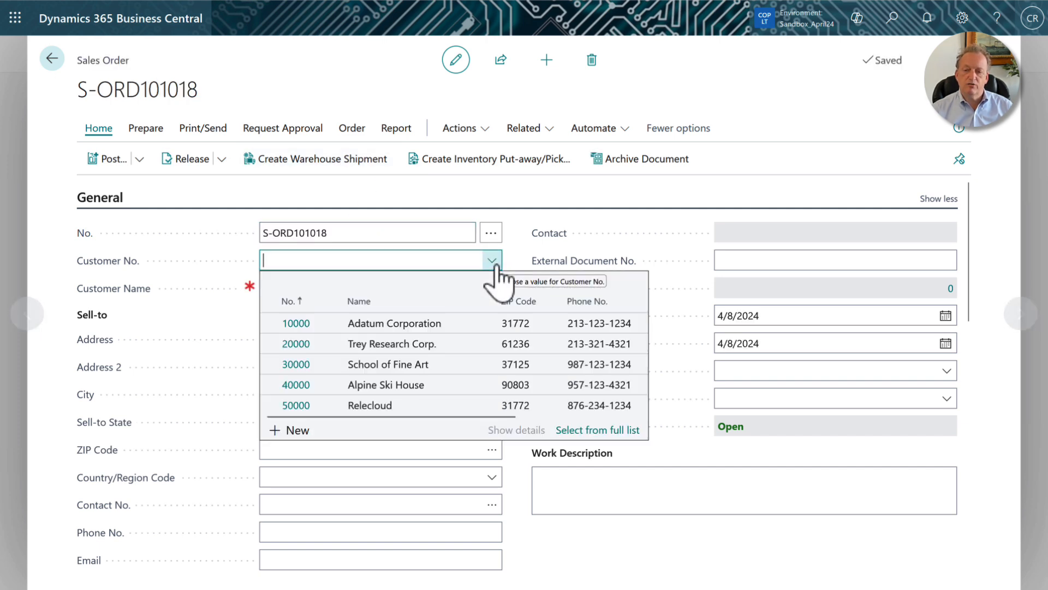
click(298, 344)
Find the conference items and add 1929-W, Conference Bundle 1-8, Black, to the first sales line
scroll(297, 344, down, 9)
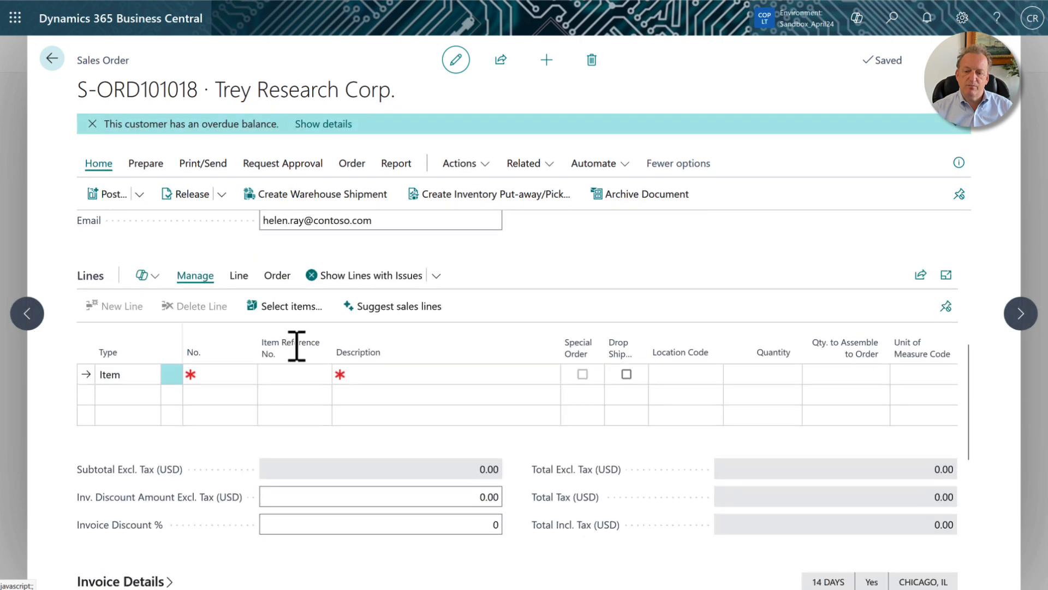
scroll(295, 345, up, 3)
scroll(295, 355, up, 3)
click(216, 370)
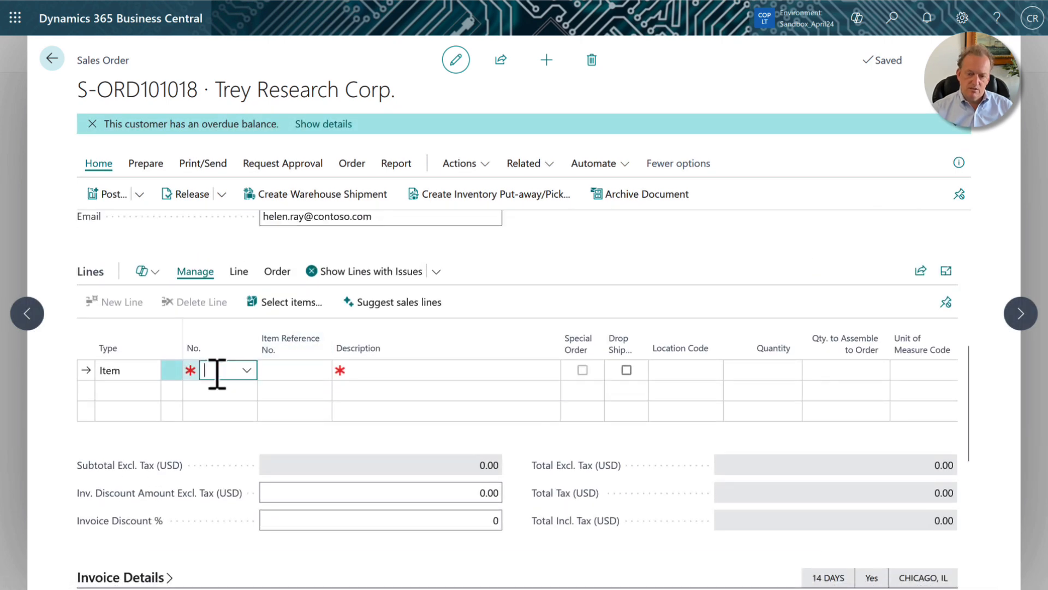
text(CONFER)
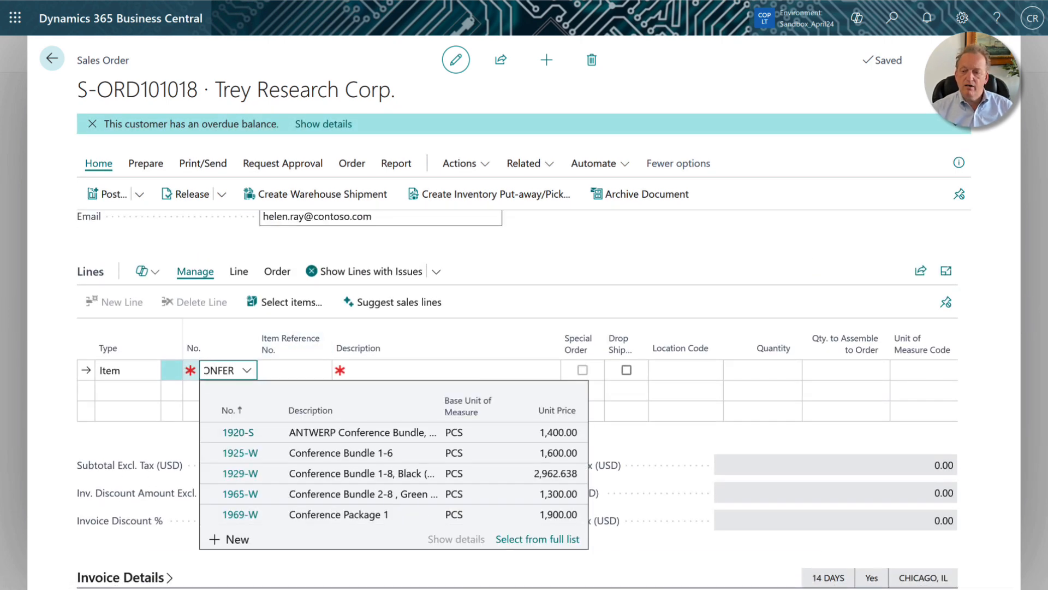
click(234, 474)
click(235, 473)
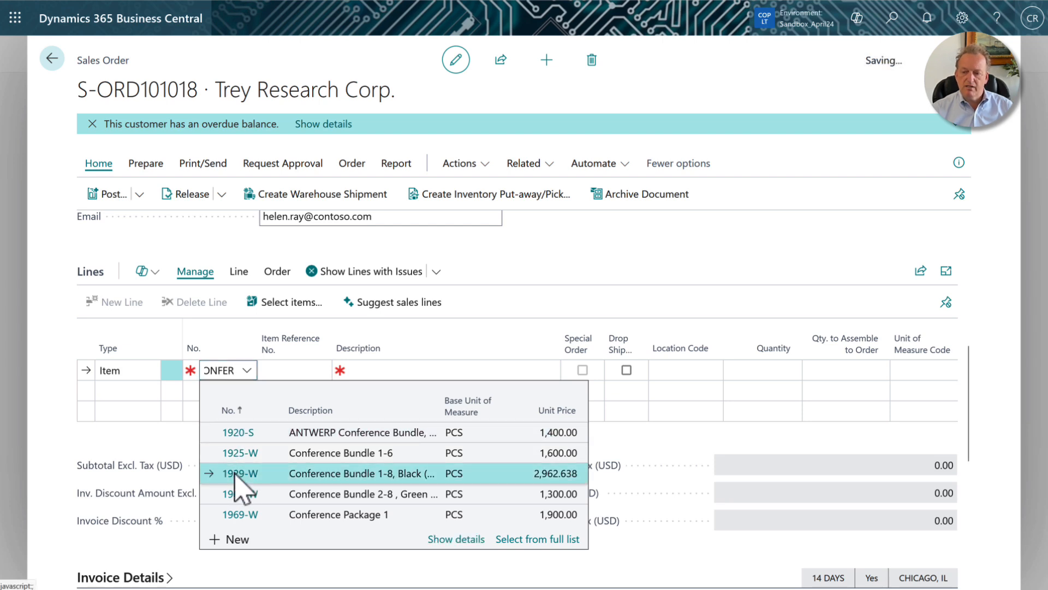
Set the conference bundle line's quantity to 2 and acknowledge the due date notice
key(Tab)
key(Tab)
key(Tab)
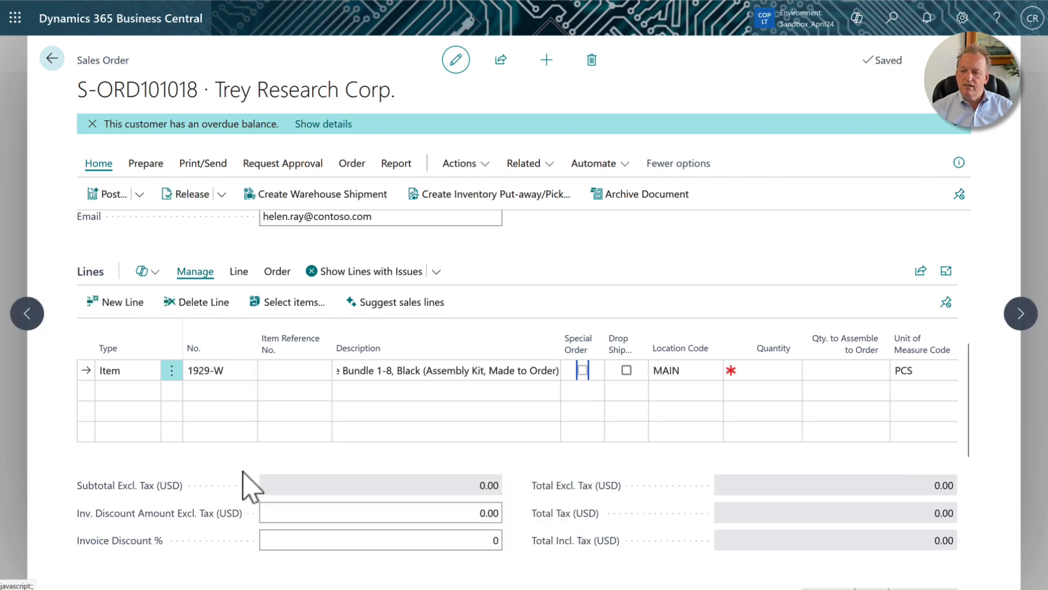
key(Tab)
key(Tab)
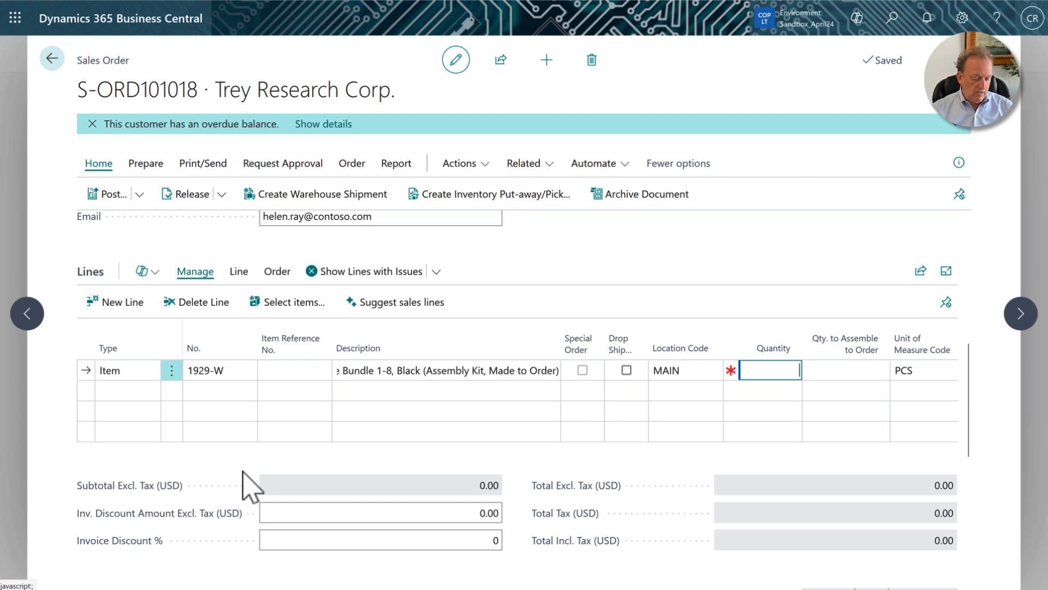
text(2)
key(Tab)
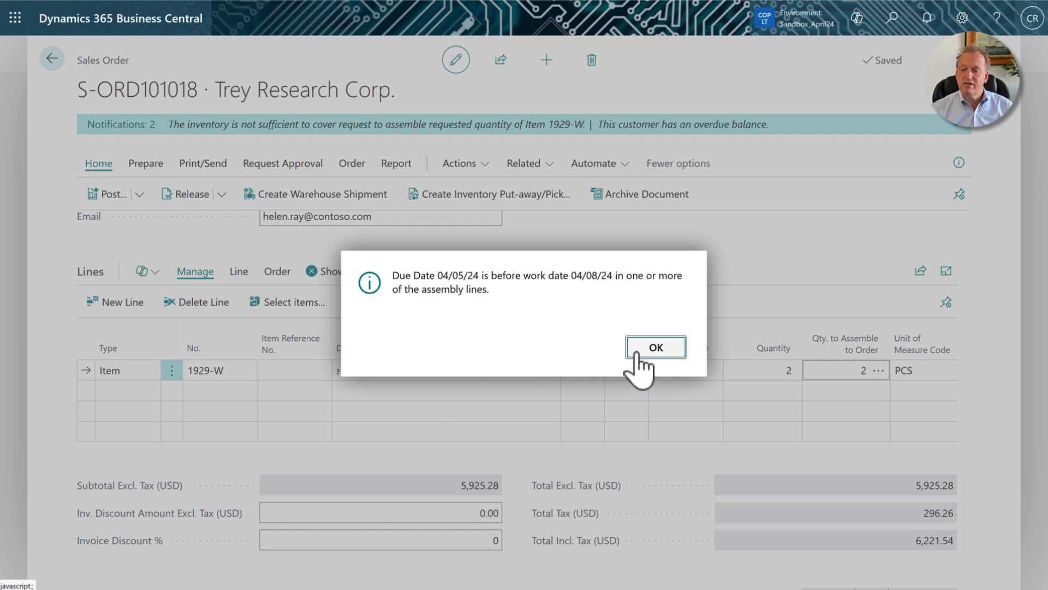
click(656, 347)
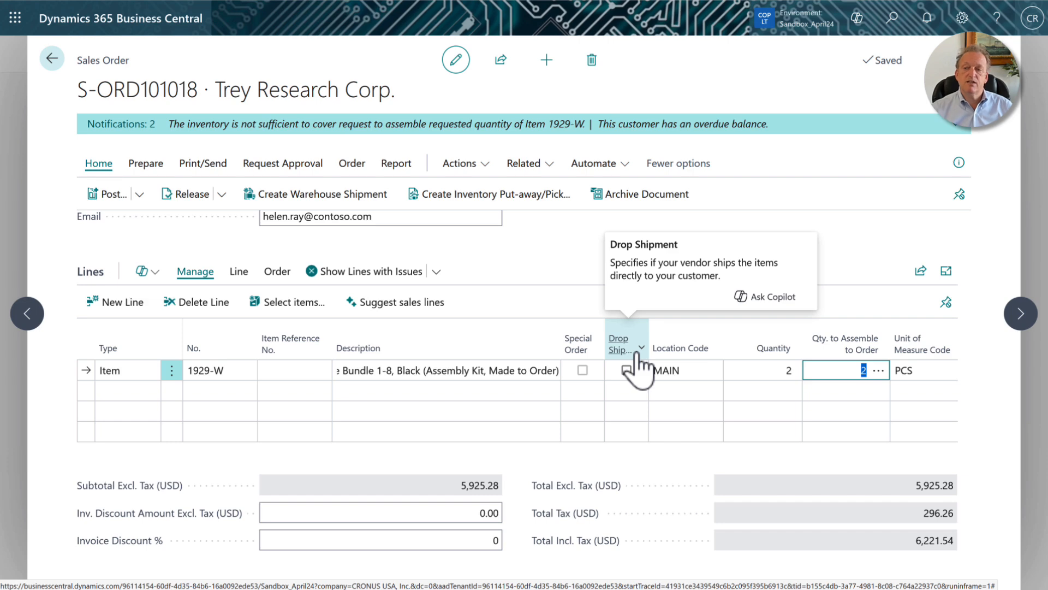
Leave the sales order and open the assembly order for item 1929-W from the assembly orders list
click(51, 64)
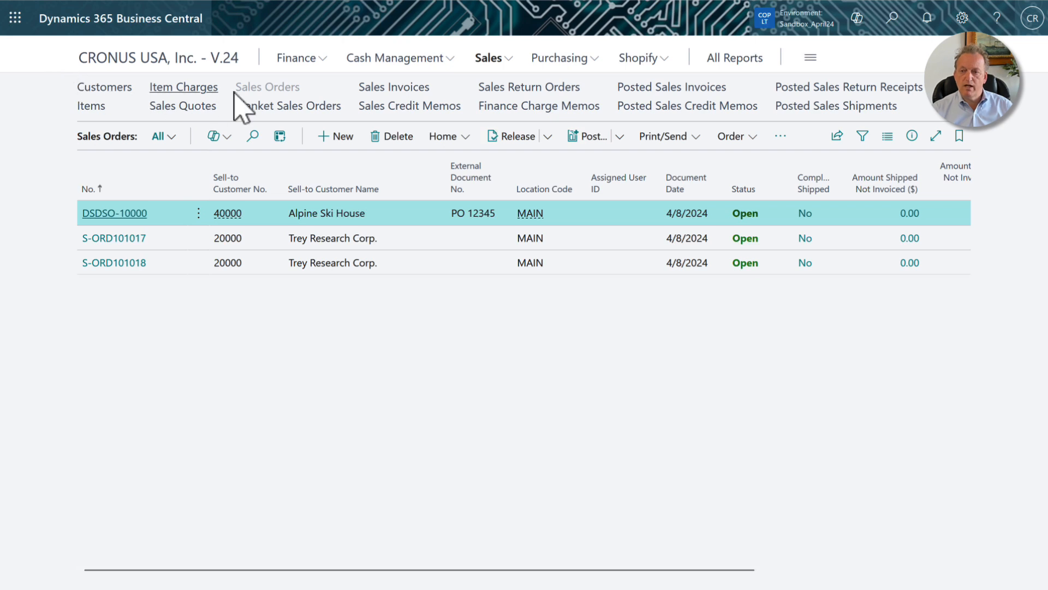
click(201, 61)
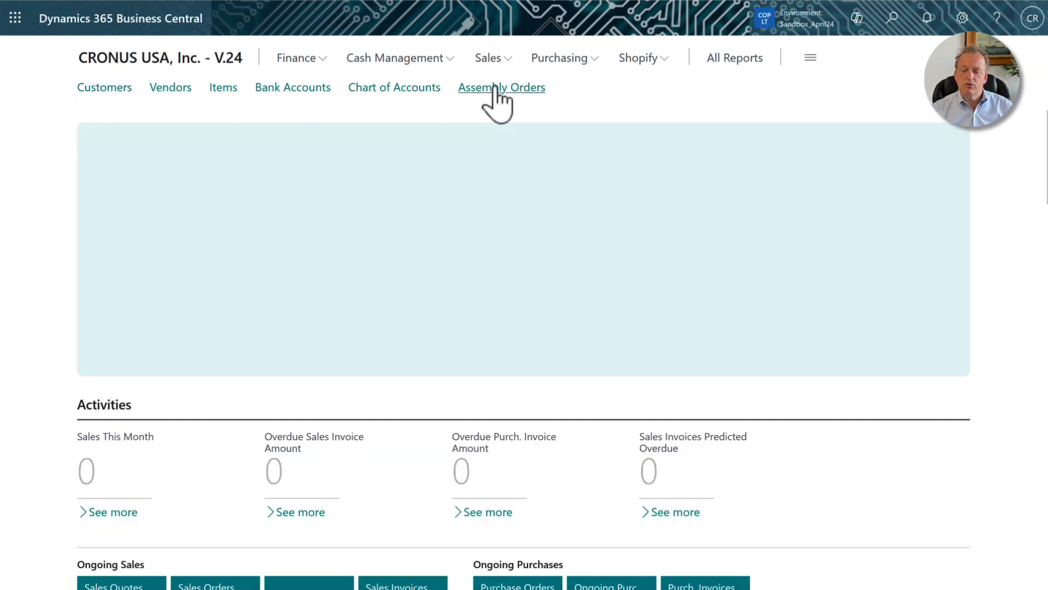
click(495, 89)
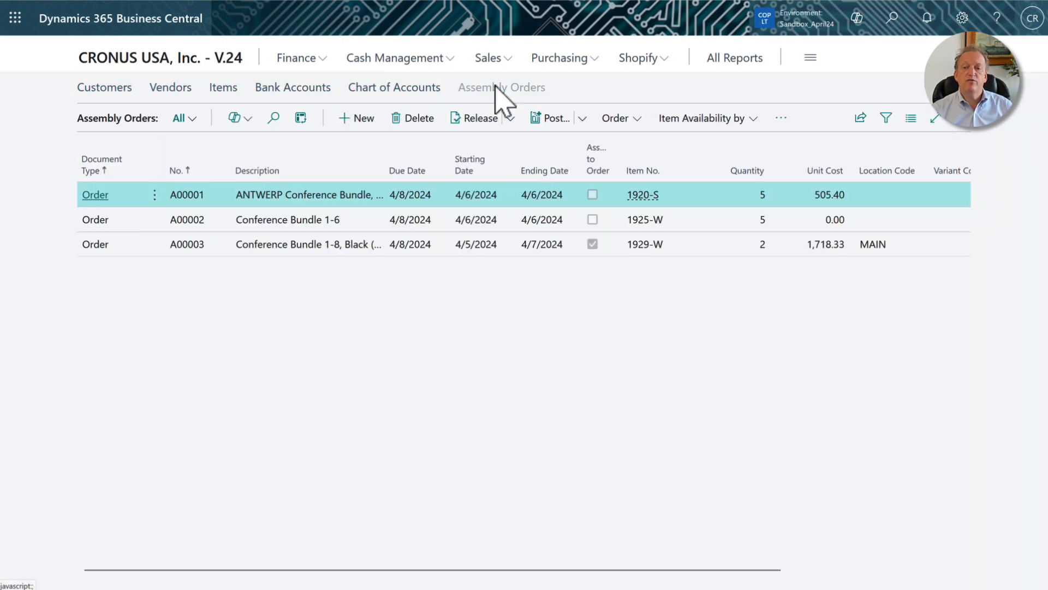
click(107, 250)
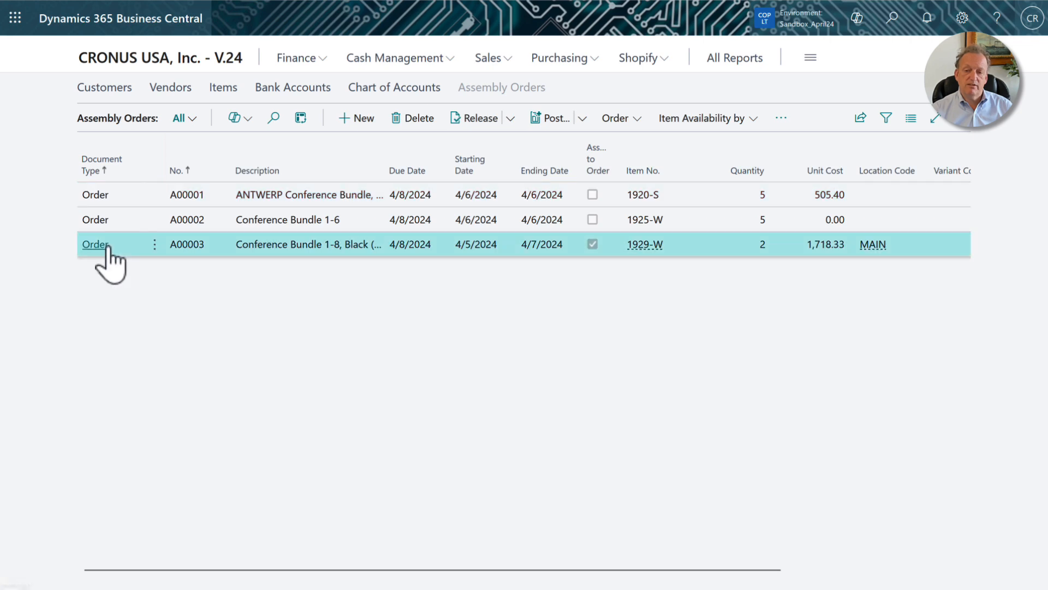
click(104, 247)
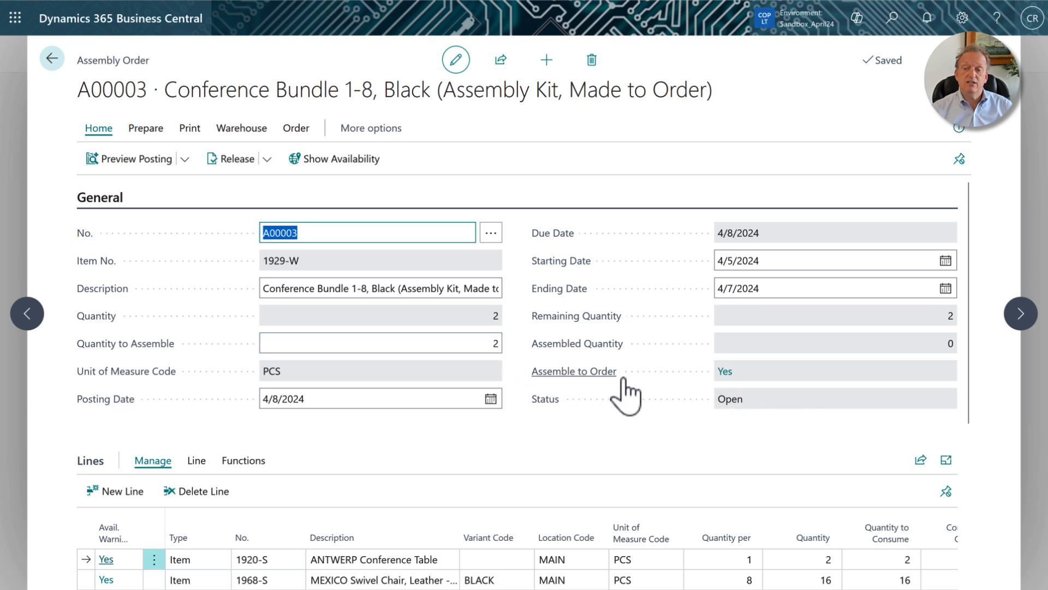
View the sales order linked through the assembly order's Assemble to Order value, then close it
click(731, 378)
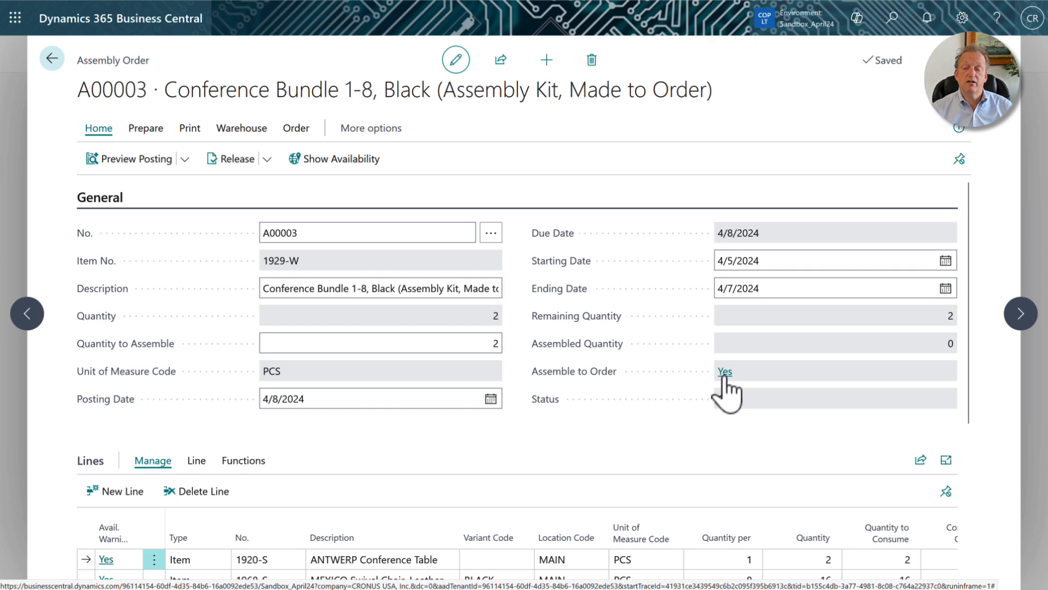
click(724, 376)
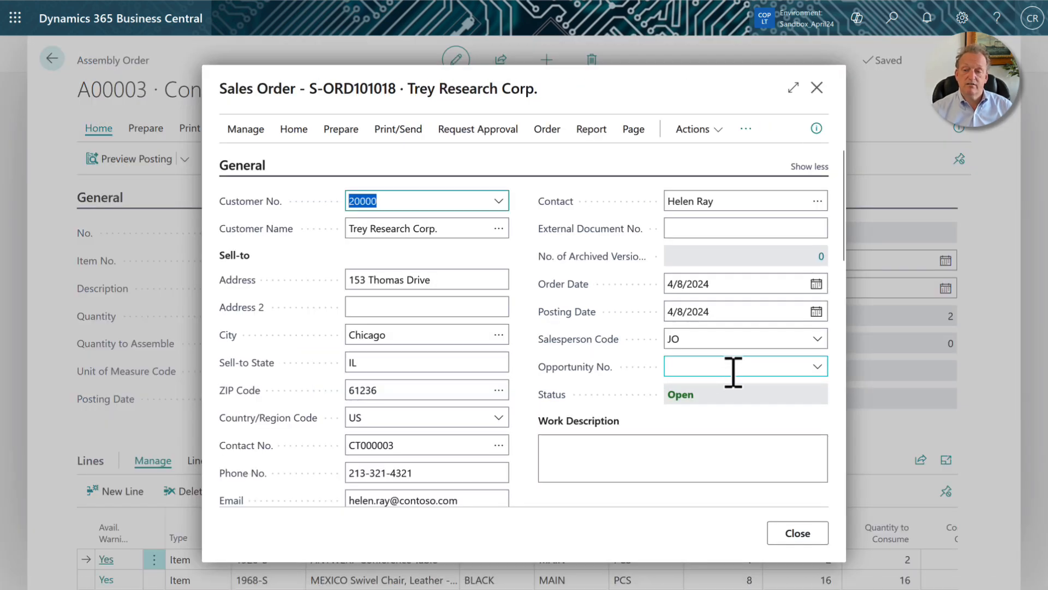
click(817, 88)
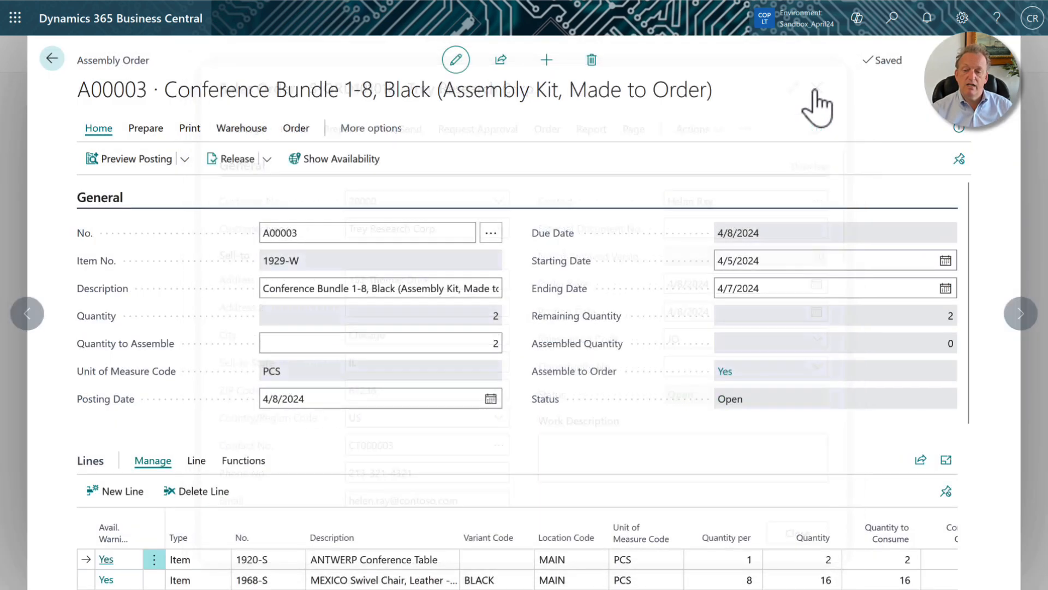
Review the assembly order's component lines, preview its printed Assembly Order report, and leave the order
scroll(484, 327, down, 4)
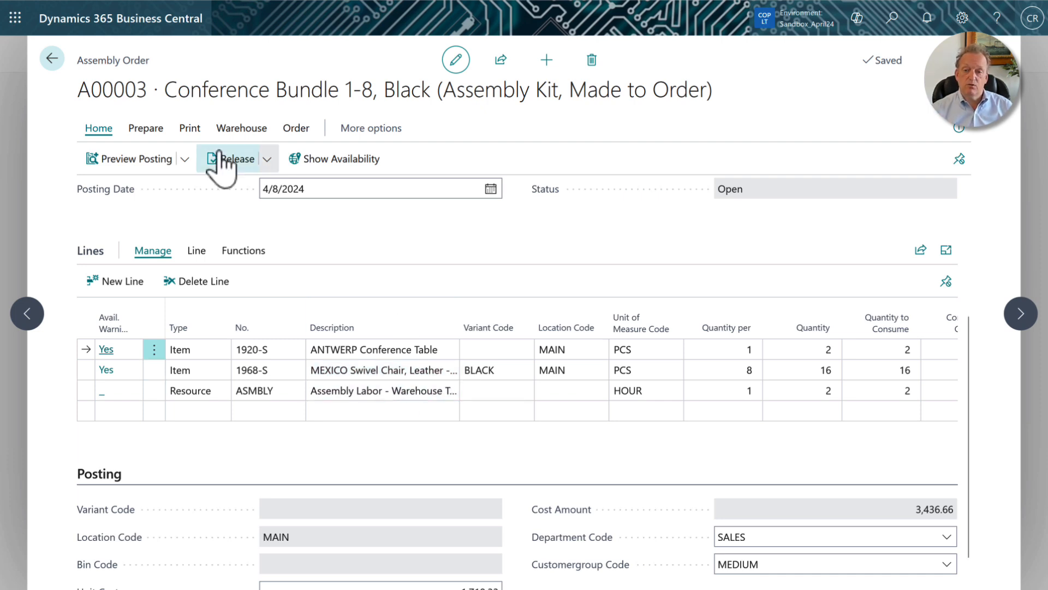
click(190, 129)
click(121, 161)
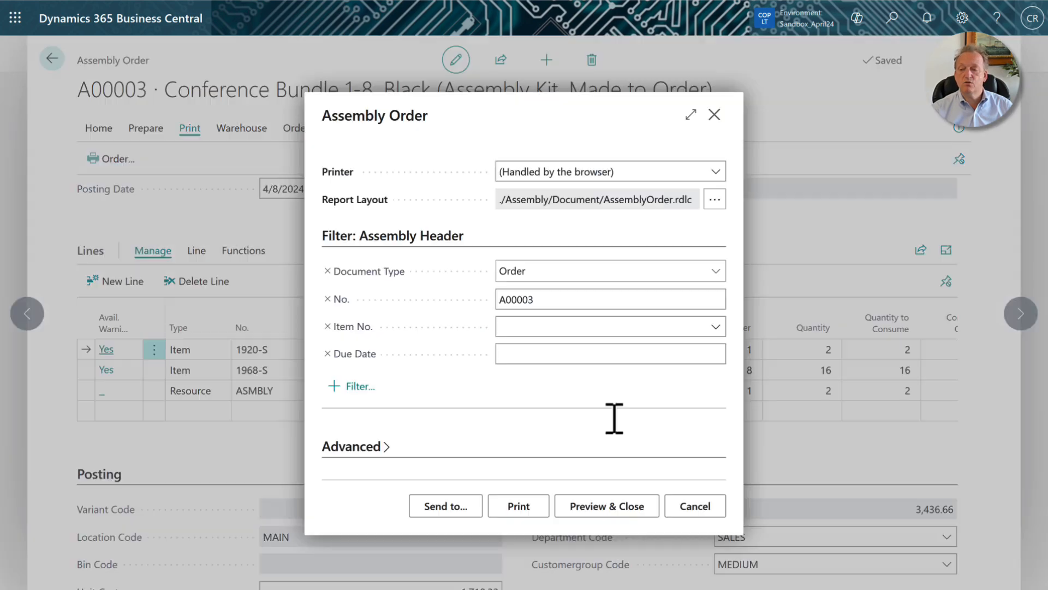
click(596, 506)
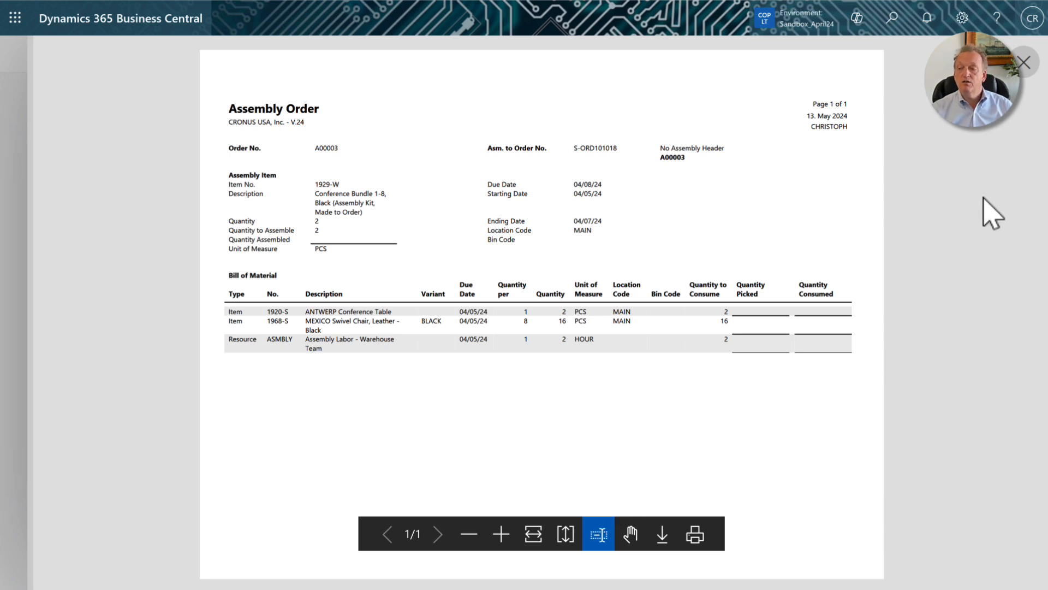
click(1024, 62)
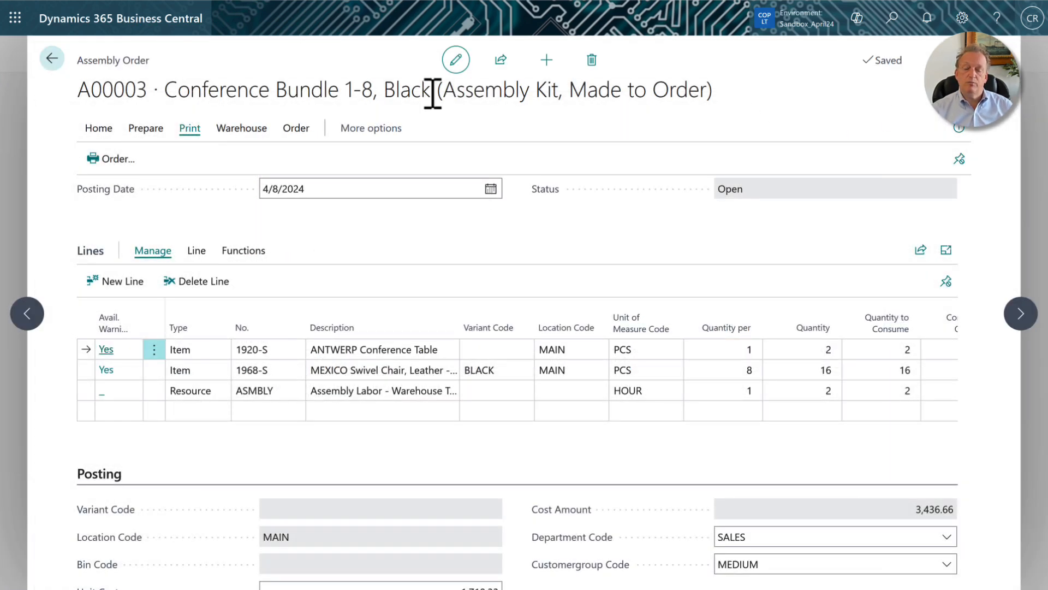
click(53, 62)
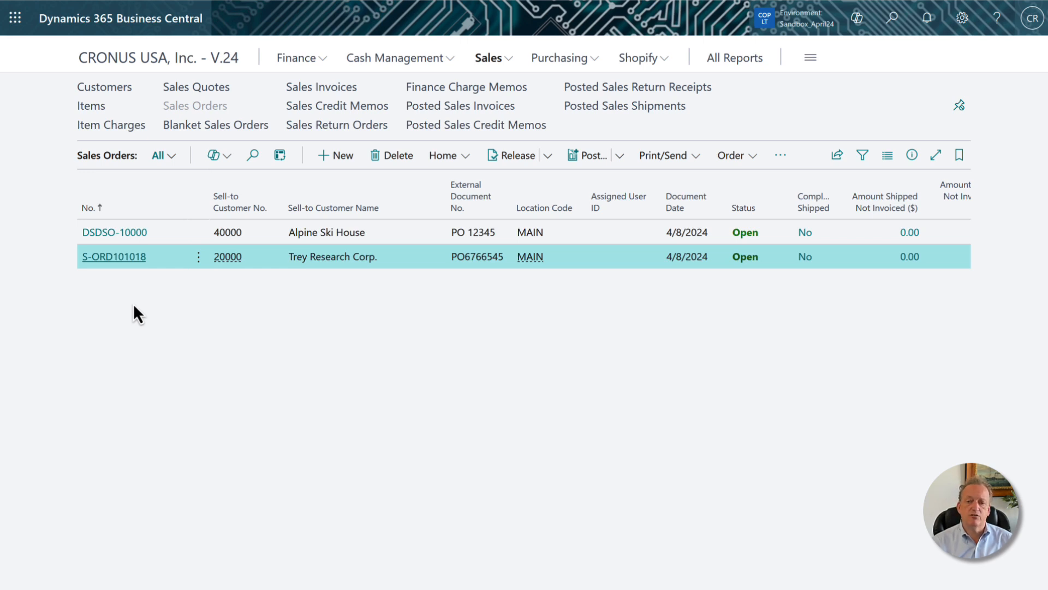
Open the Trey Research Corp. sales order with external document PO6766545 and start Copilot's Suggest sales lines for its empty lines
click(114, 259)
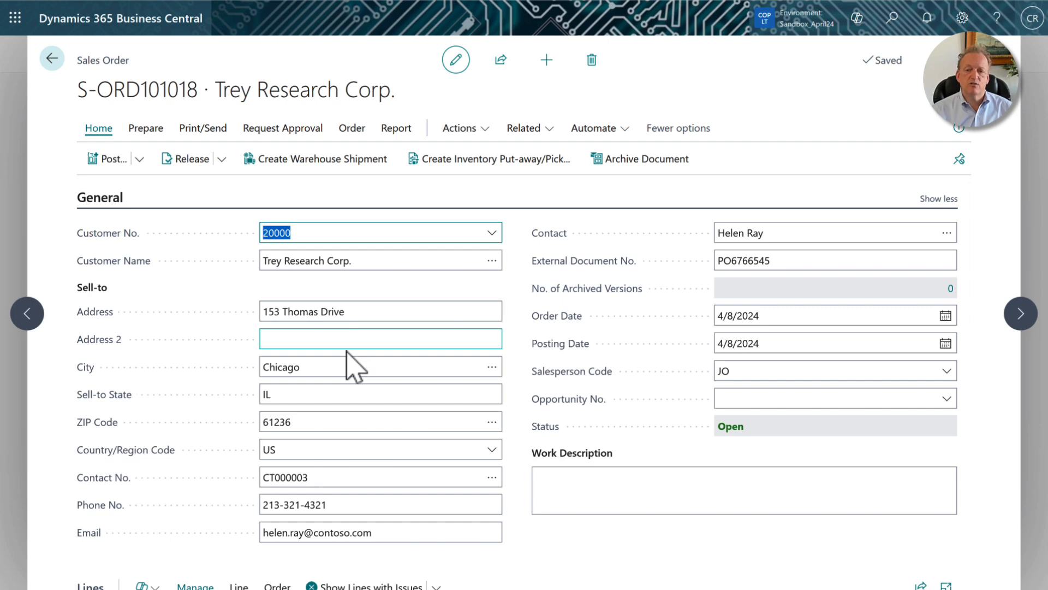
scroll(355, 371, down, 7)
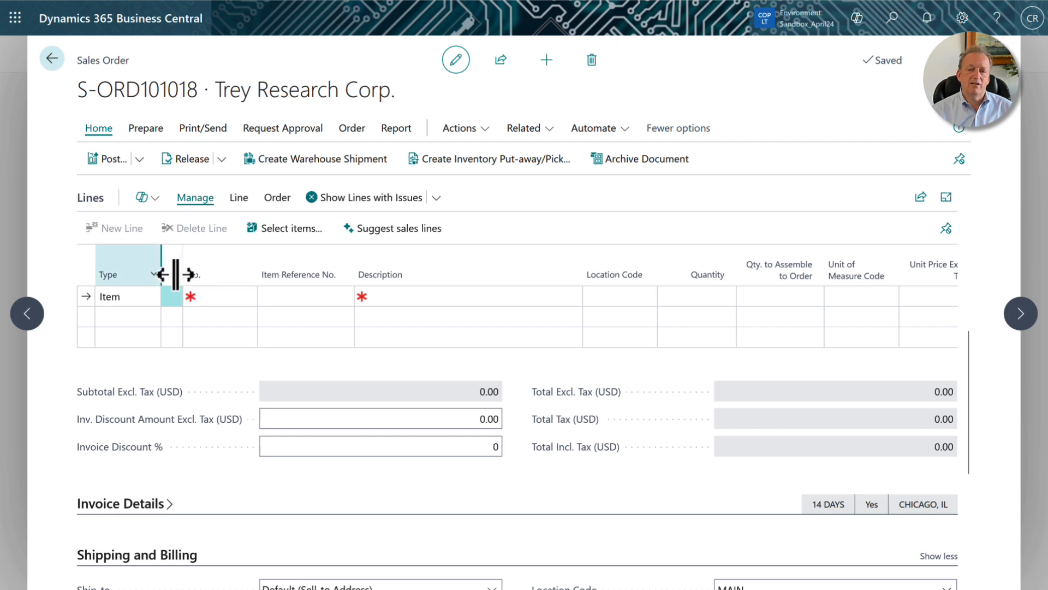
click(143, 200)
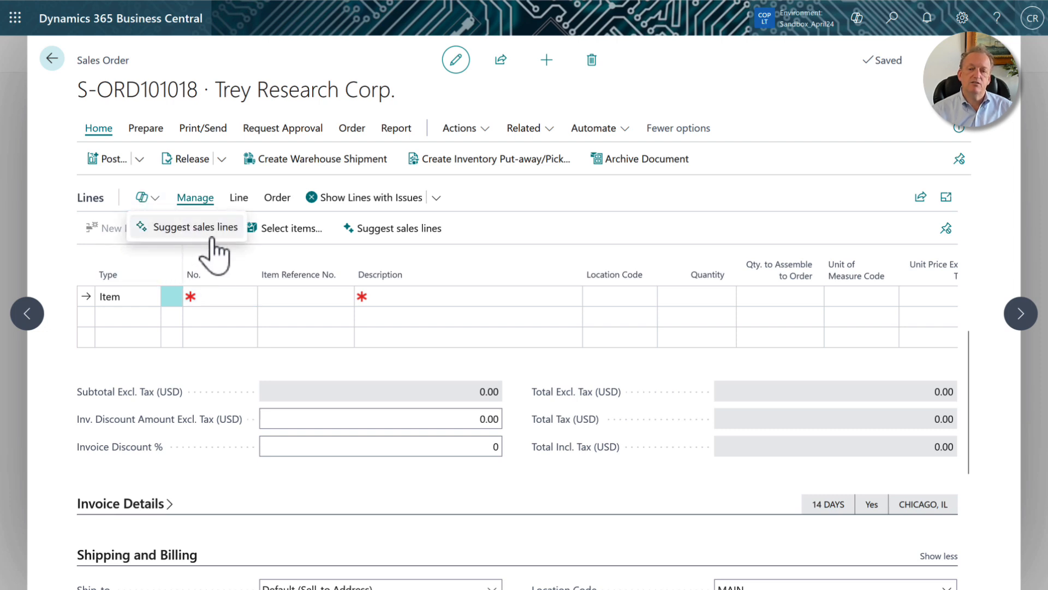
click(168, 230)
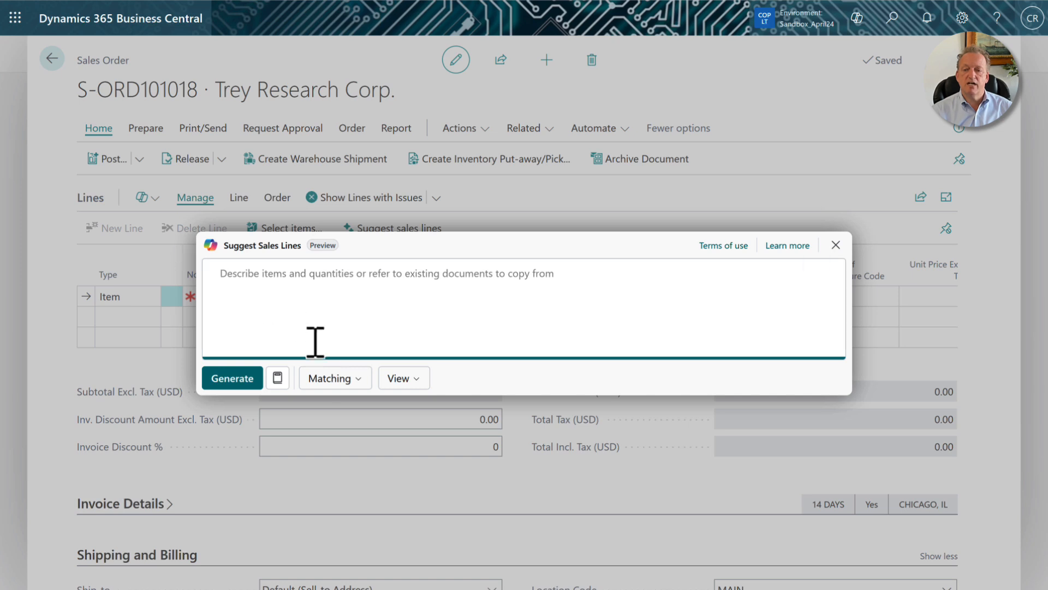
Generate and insert suggested sales lines for TREY-1000B with quantity 4 and TREY-2000B with quantity 2, acknowledging the due date notice
text(Add TREY-1000B WITH Qty 4 AND TREY-2000B WITH QTY 2)
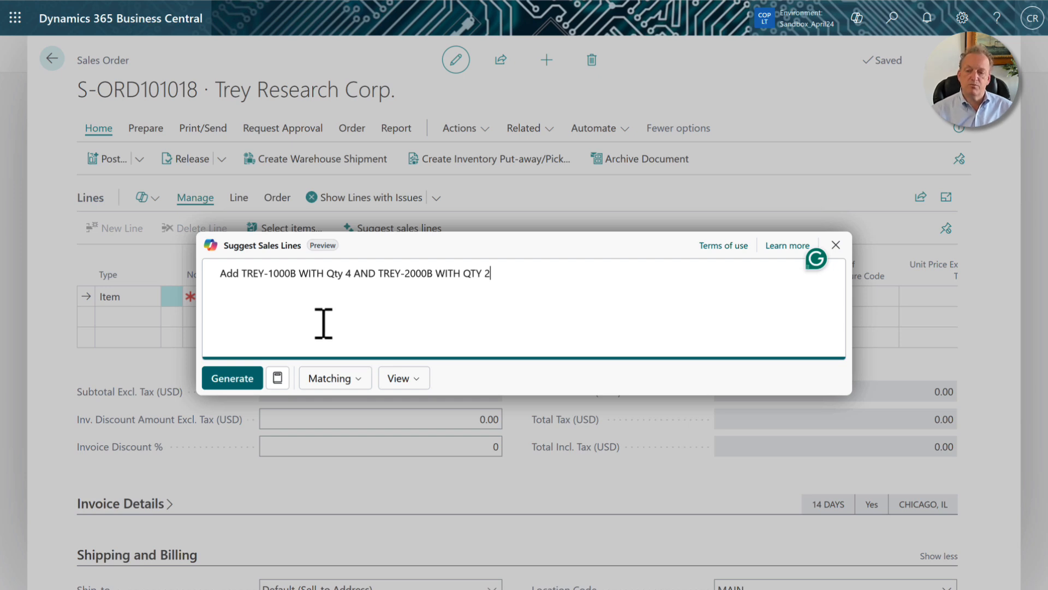
click(238, 387)
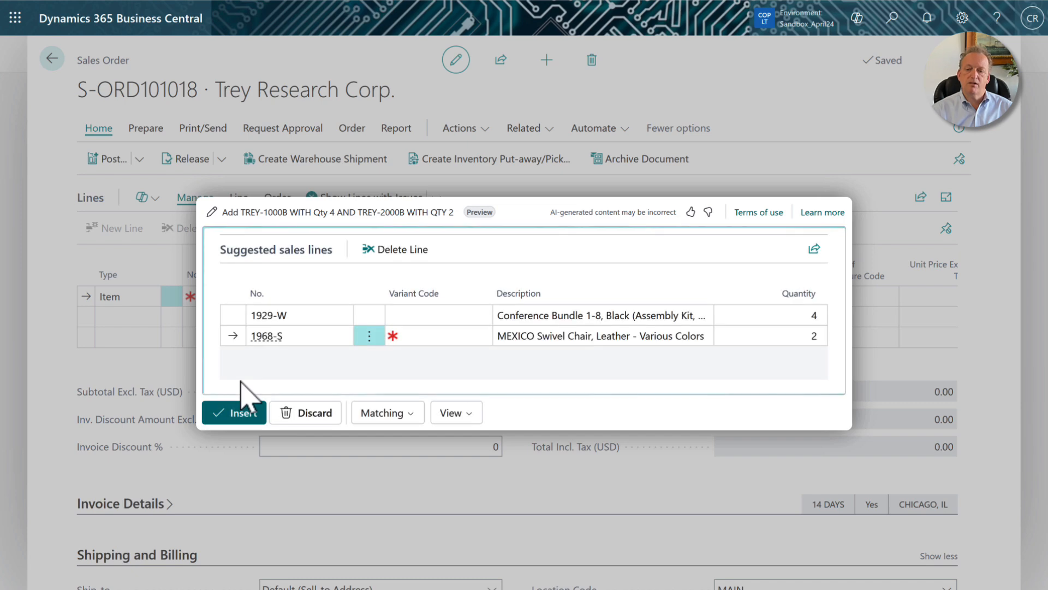
click(243, 413)
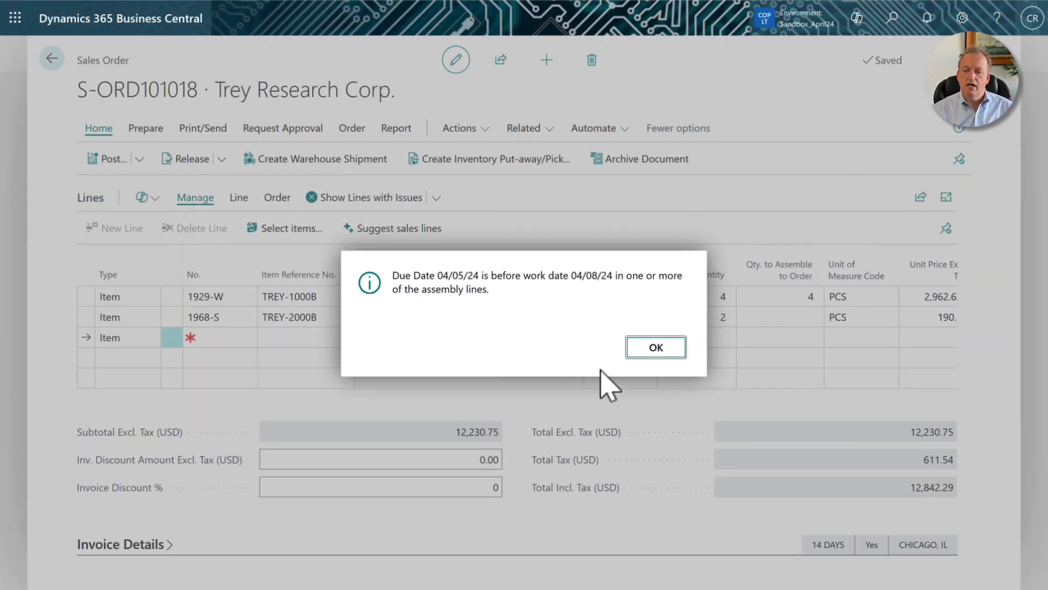
click(644, 349)
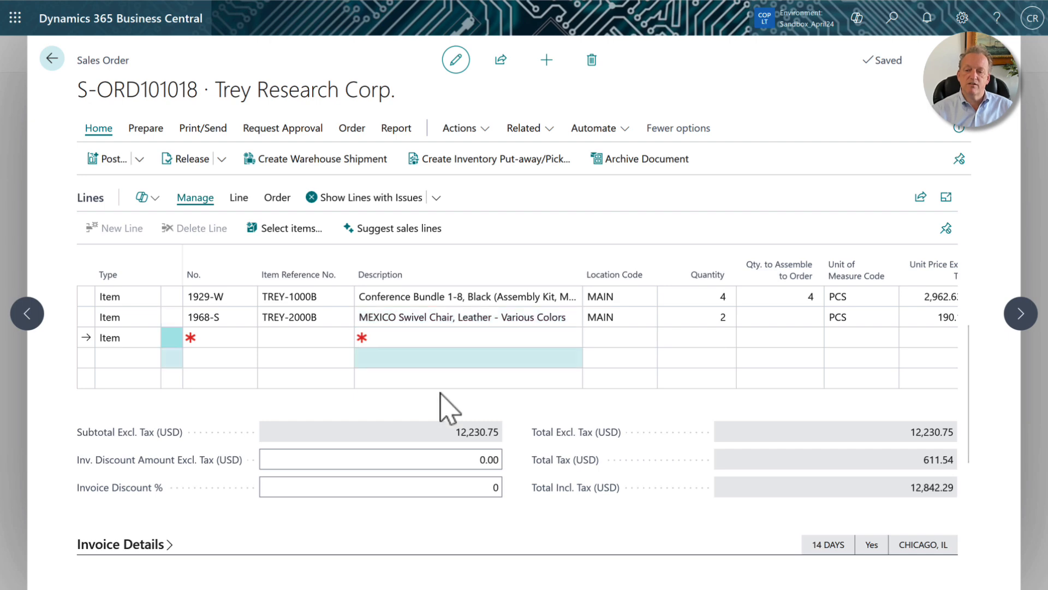
Leave the sales order and open the assembly order for Conference Bundle 1-8, Black from the Assembly Orders list
click(52, 58)
click(202, 74)
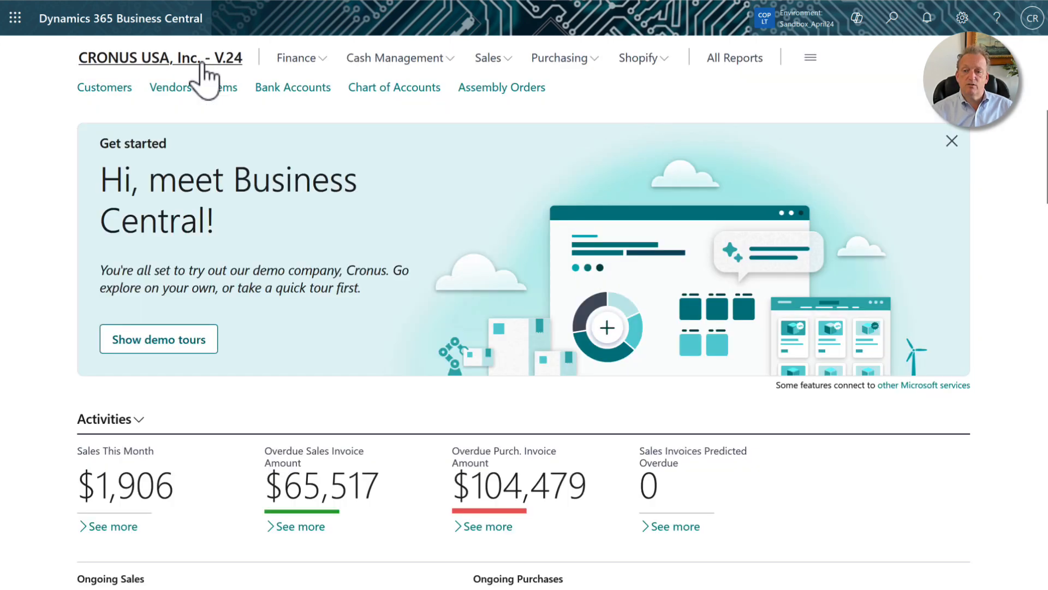
click(502, 89)
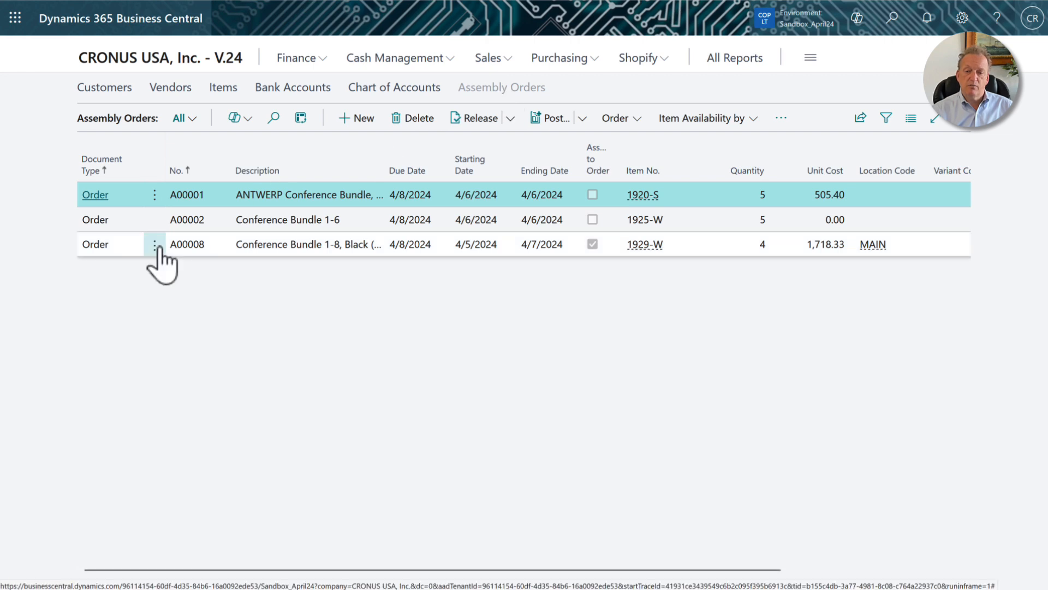
click(95, 247)
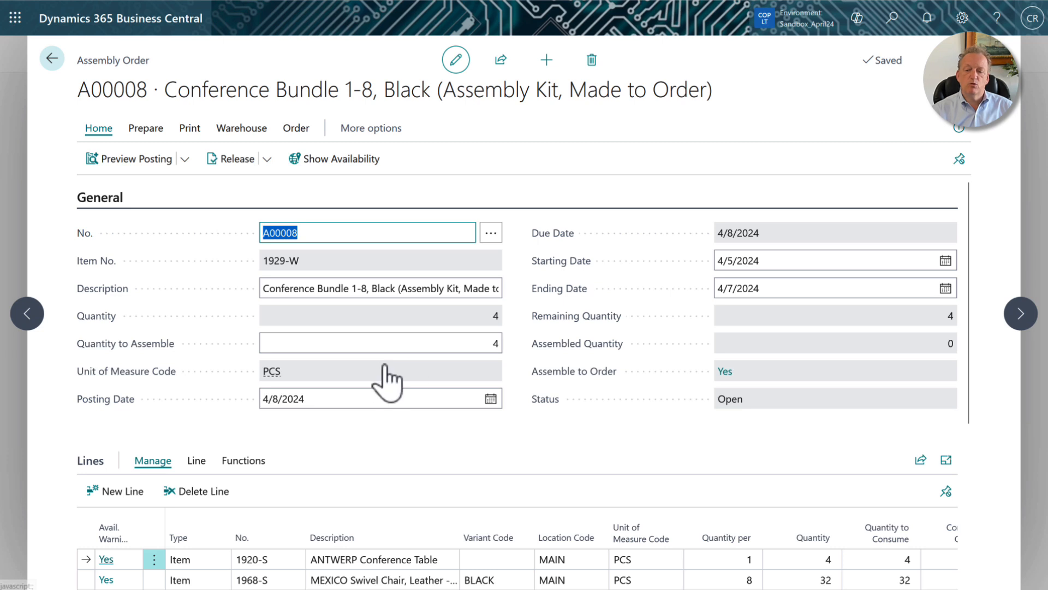
View the sales order linked to the Conference Bundle assembly order, then close it and return to the assembly orders list
click(725, 375)
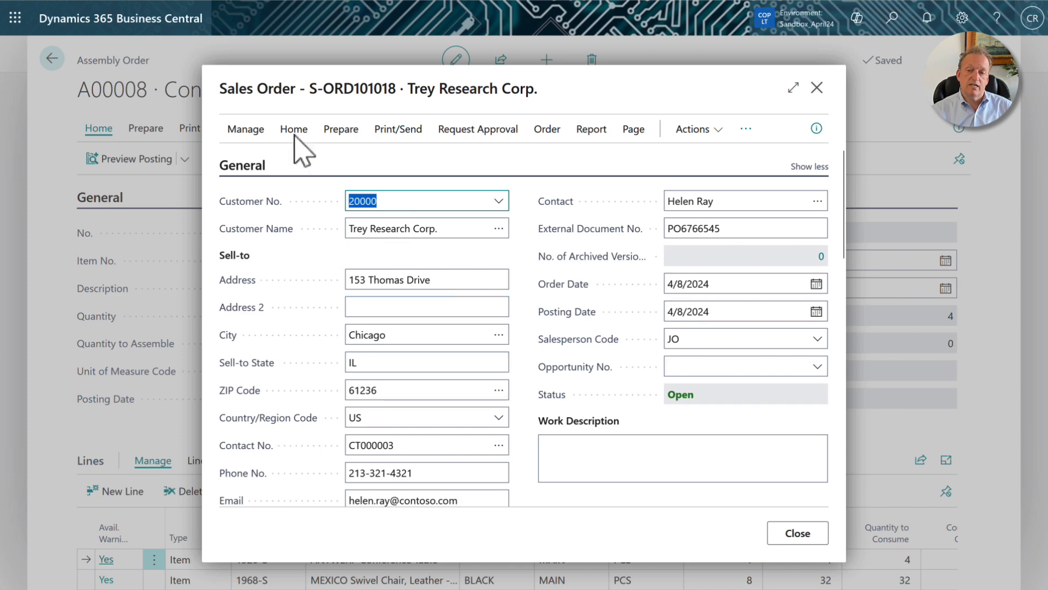
click(817, 88)
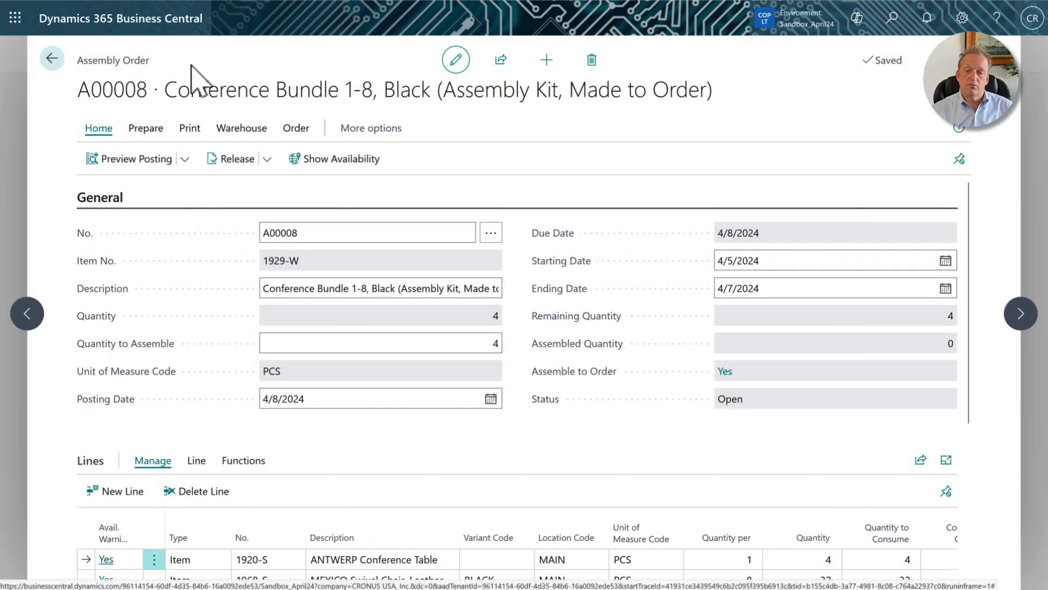
click(52, 60)
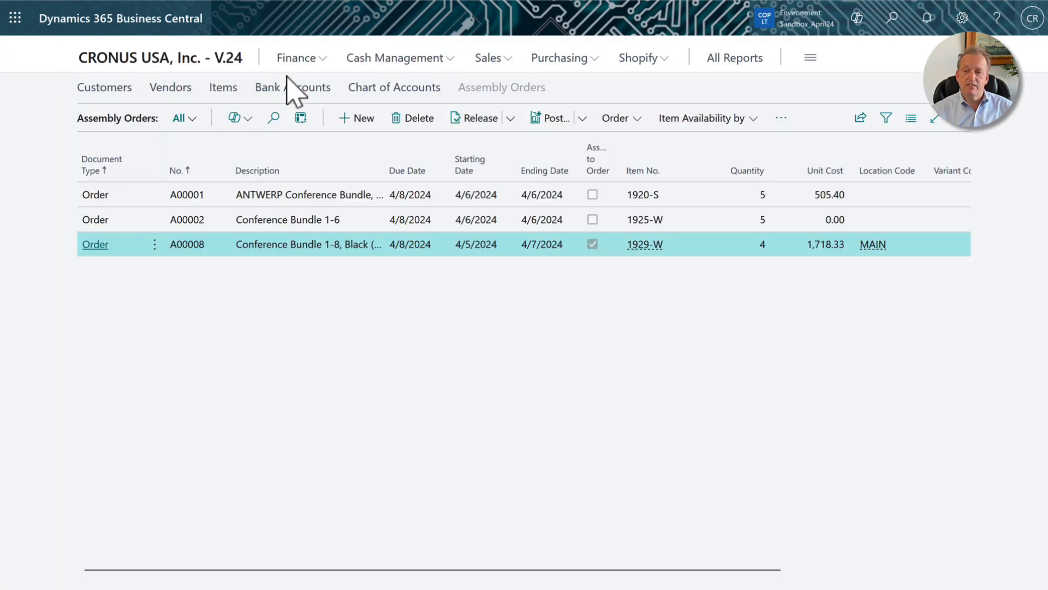
Open the Trey Research Corp. sales order with external document PO6766545 from the Sales Orders list
click(489, 61)
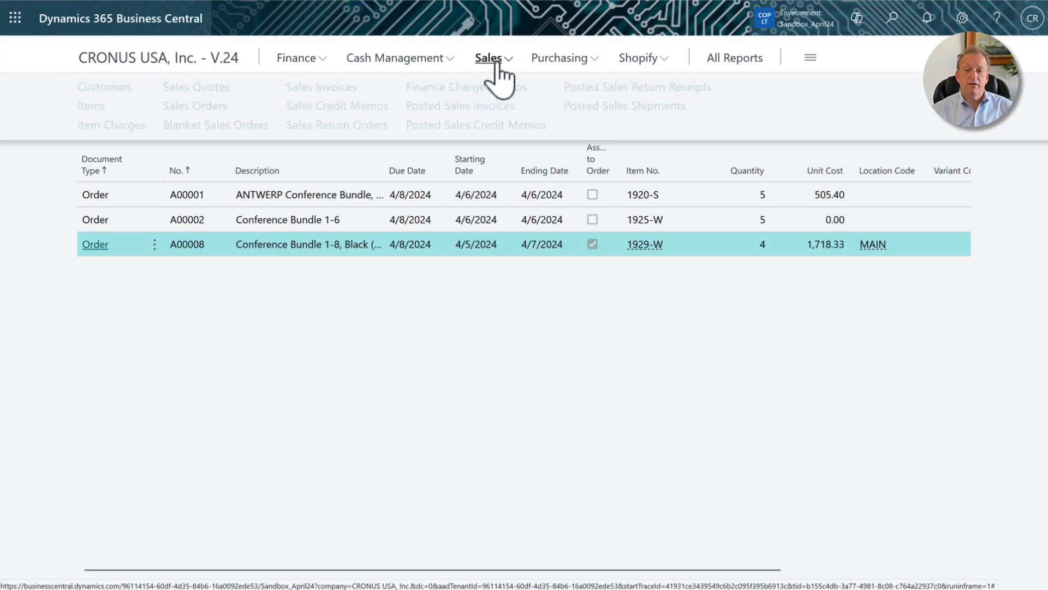
click(205, 109)
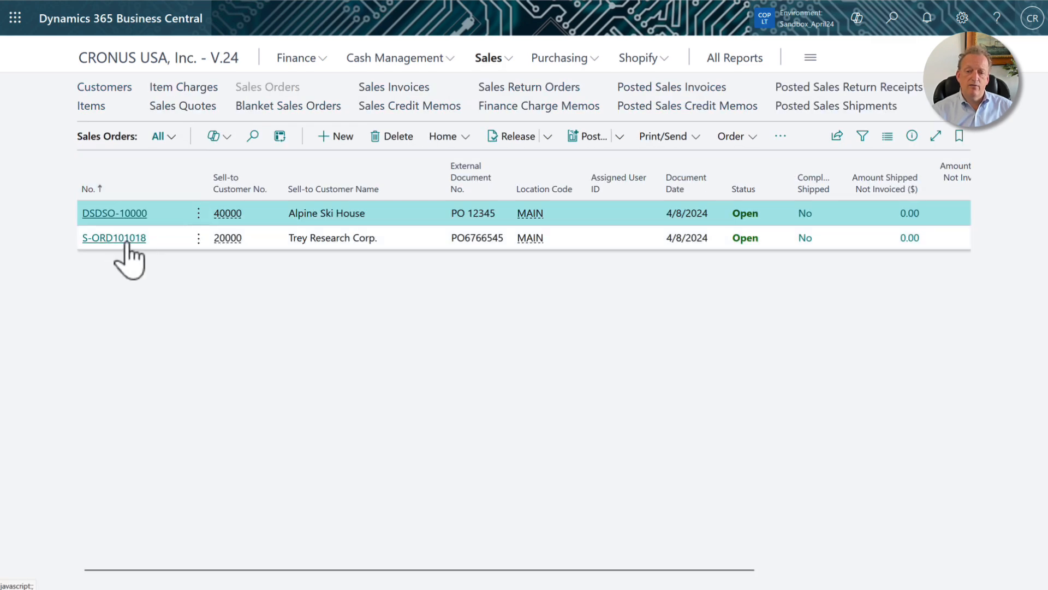
click(125, 238)
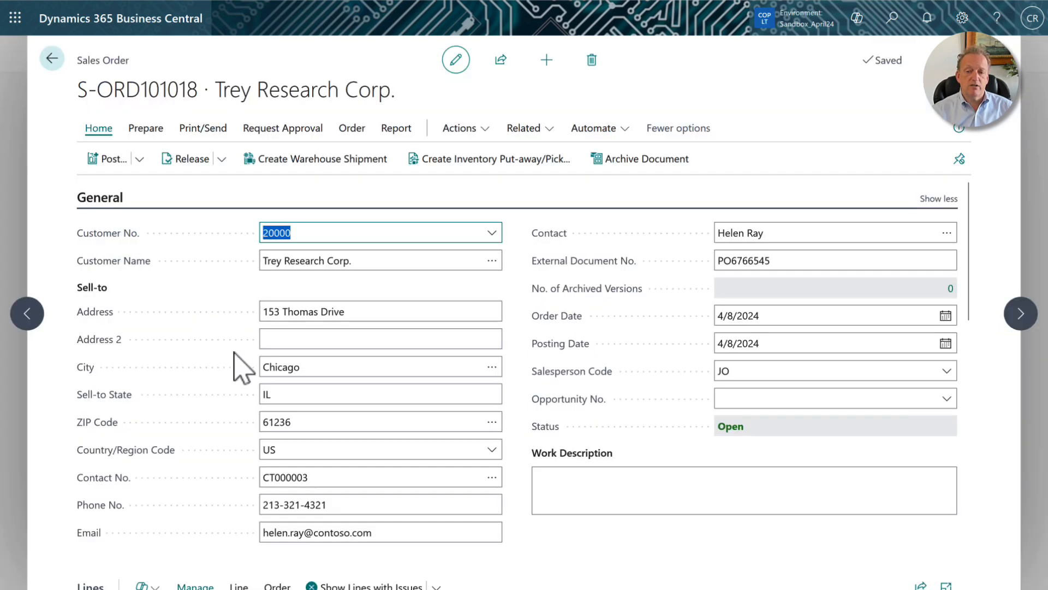
Set the sales order's Prepayment % to 50 and apply the change to its lines
scroll(241, 367, down, 12)
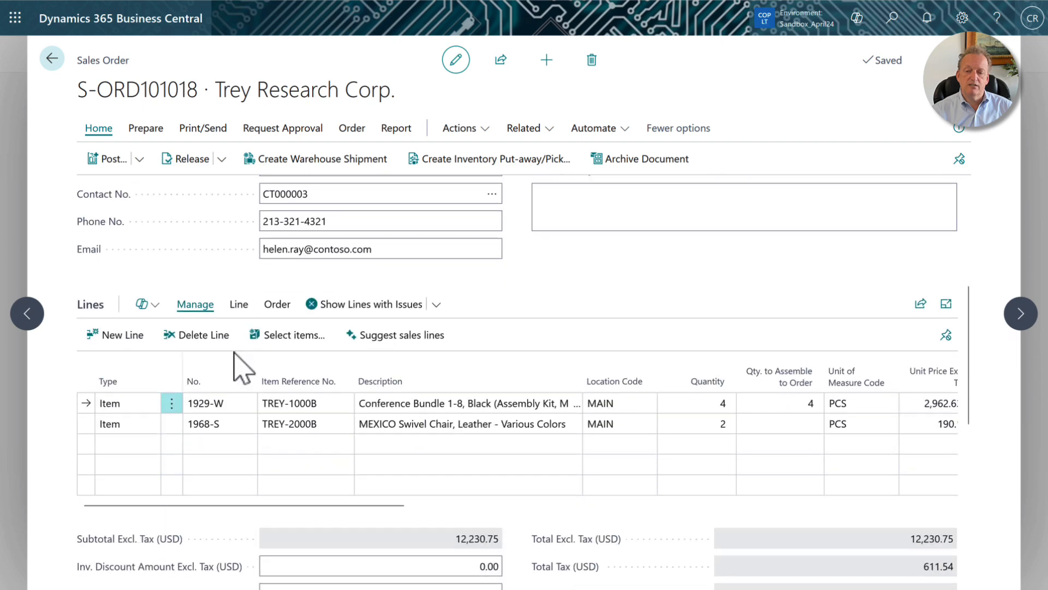
scroll(241, 367, down, 2)
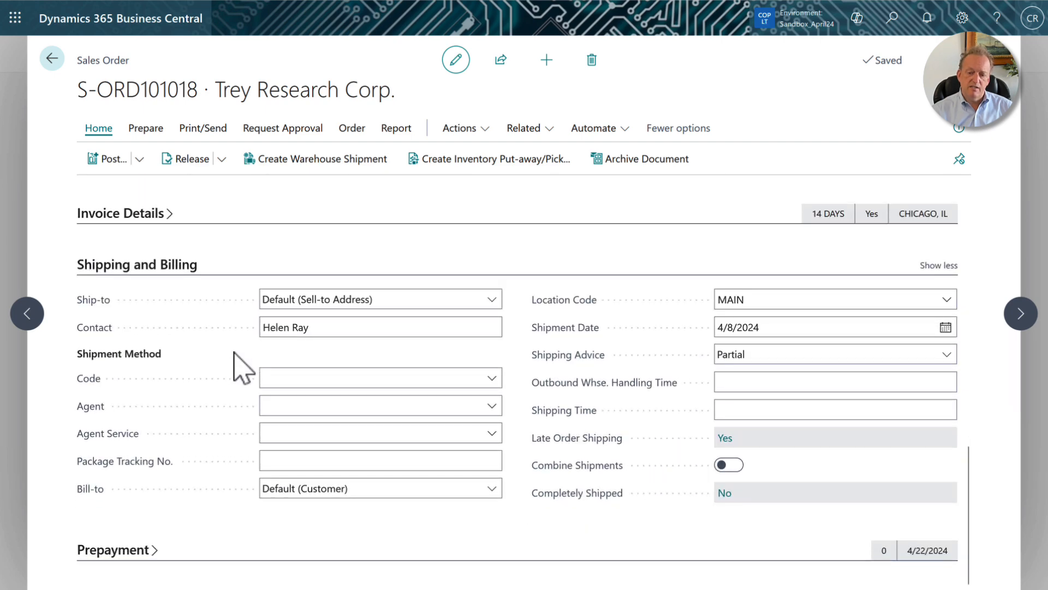
click(112, 550)
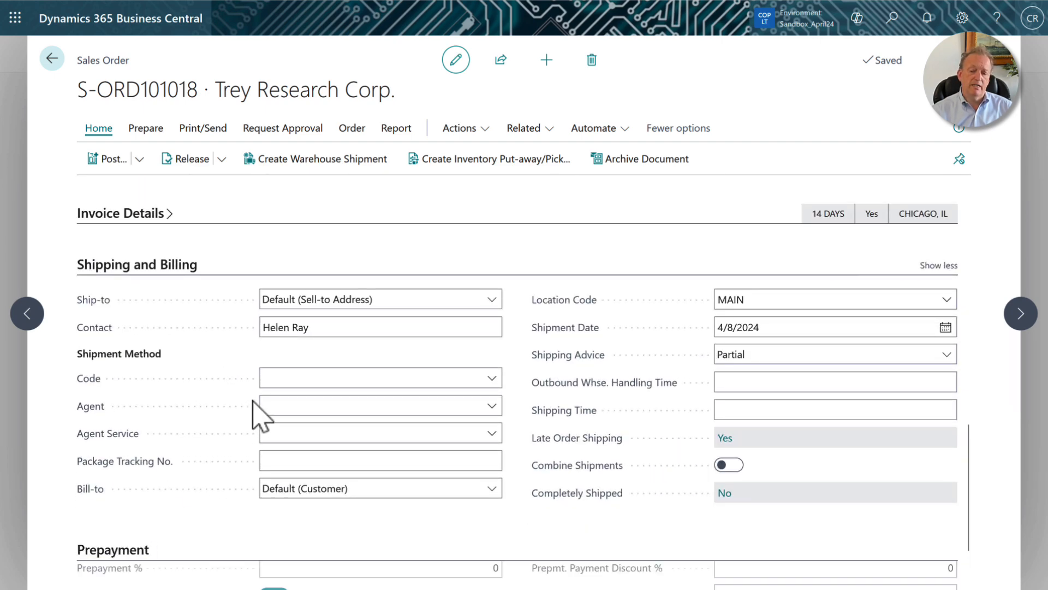
scroll(261, 417, down, 2)
click(482, 468)
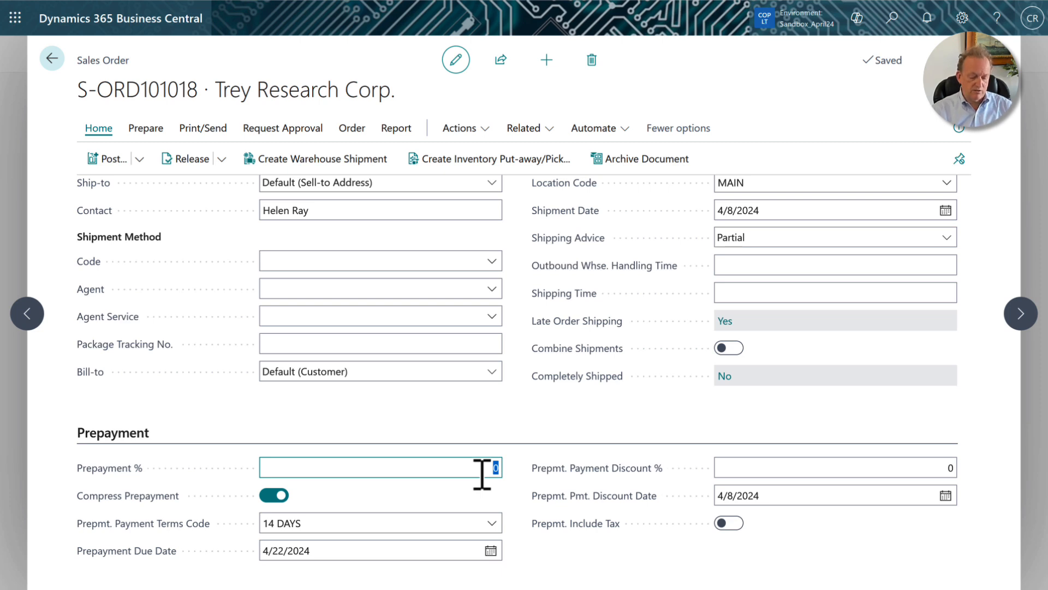
text(50)
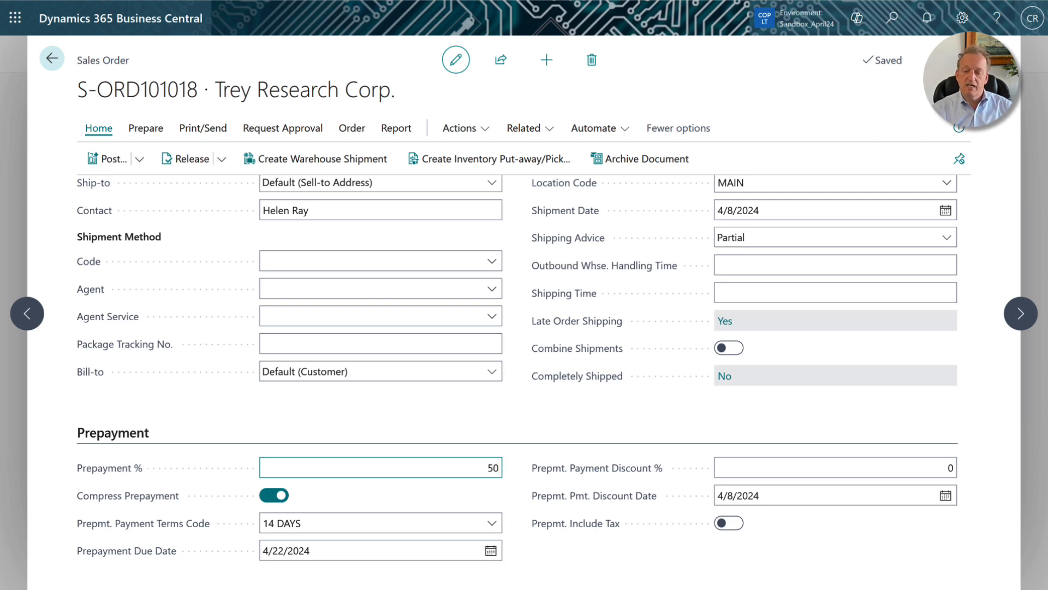
key(Tab)
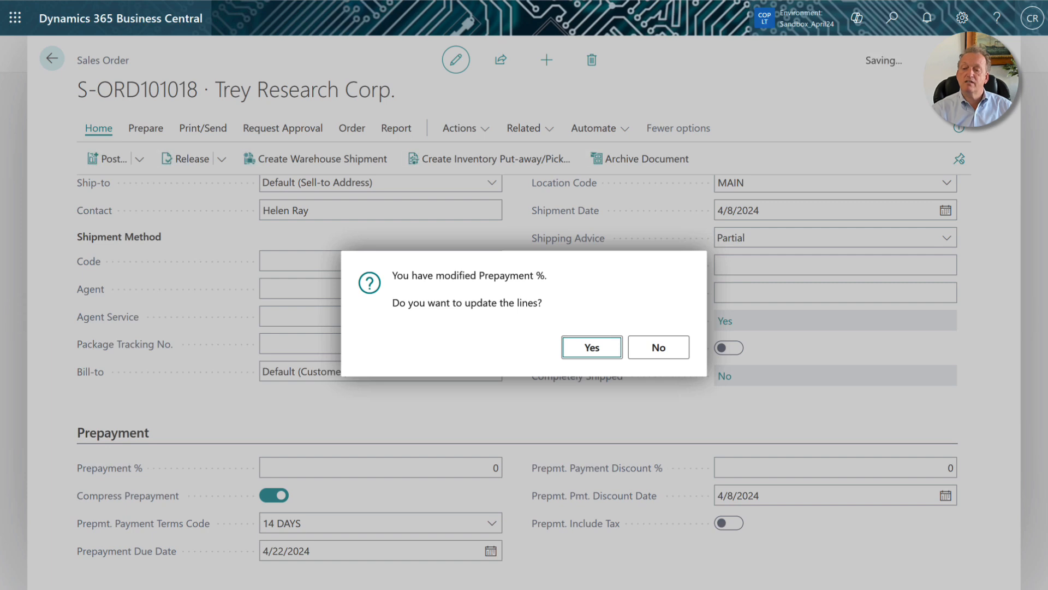
click(596, 349)
mouse_move(604, 355)
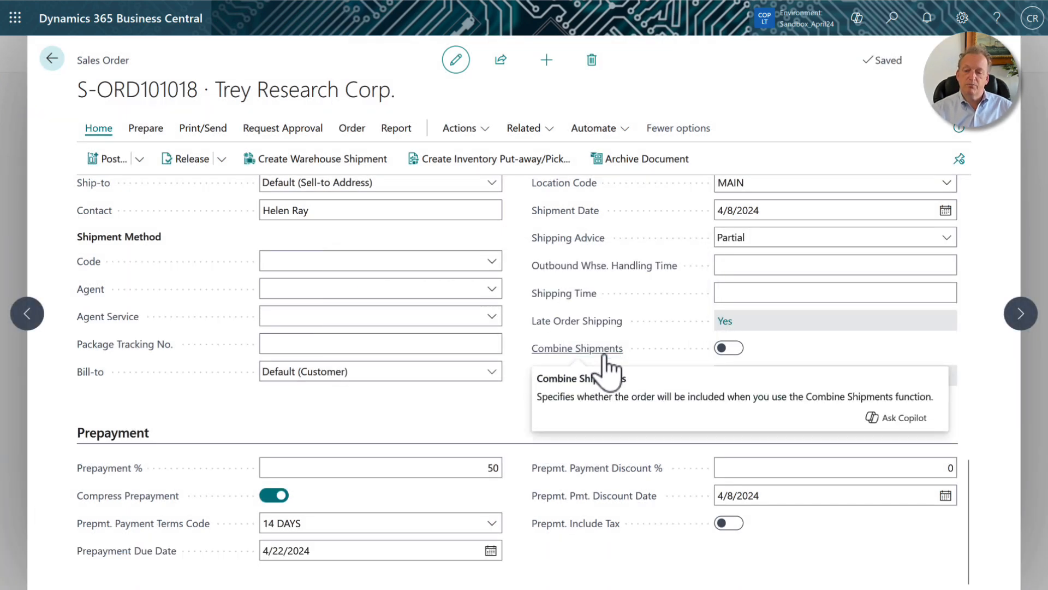
Try to release the Trey Research Corp. sales order, dismiss the message, and check the order's Status
scroll(533, 349, up, 5)
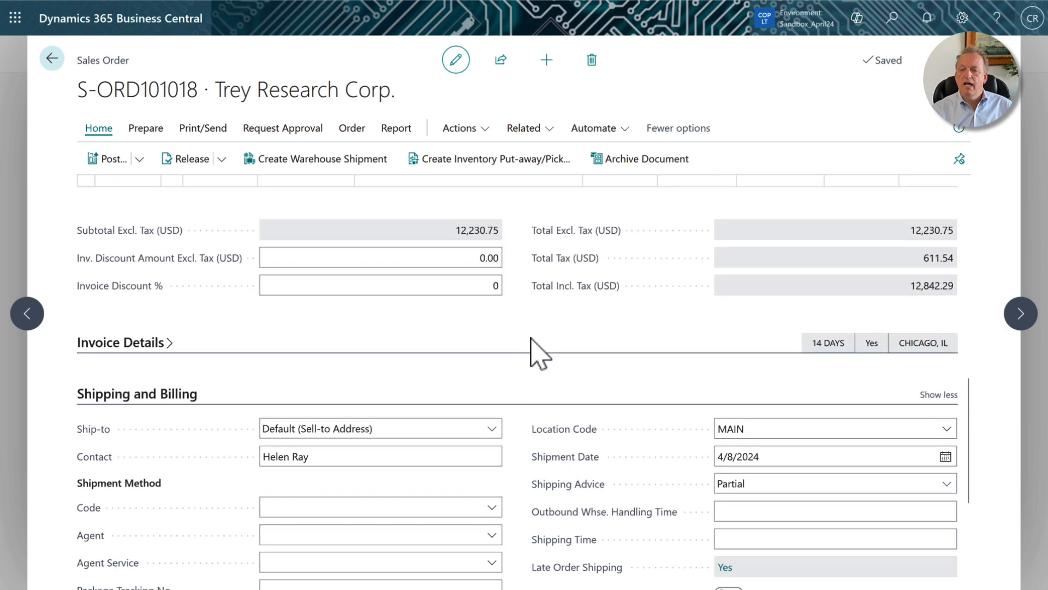
scroll(535, 350, up, 2)
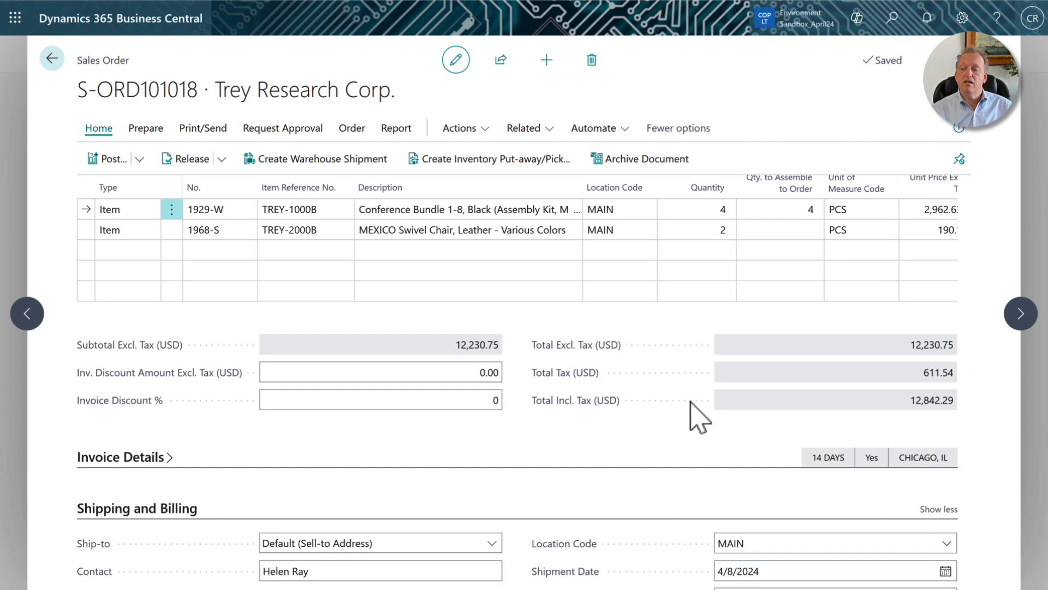
scroll(686, 390, up, 6)
scroll(681, 378, up, 3)
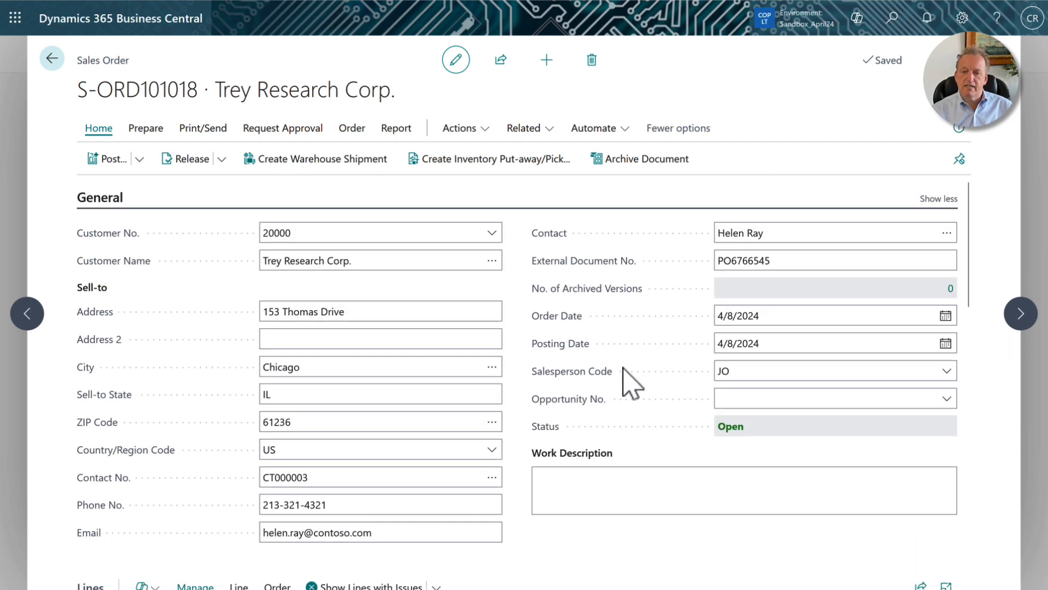
click(178, 164)
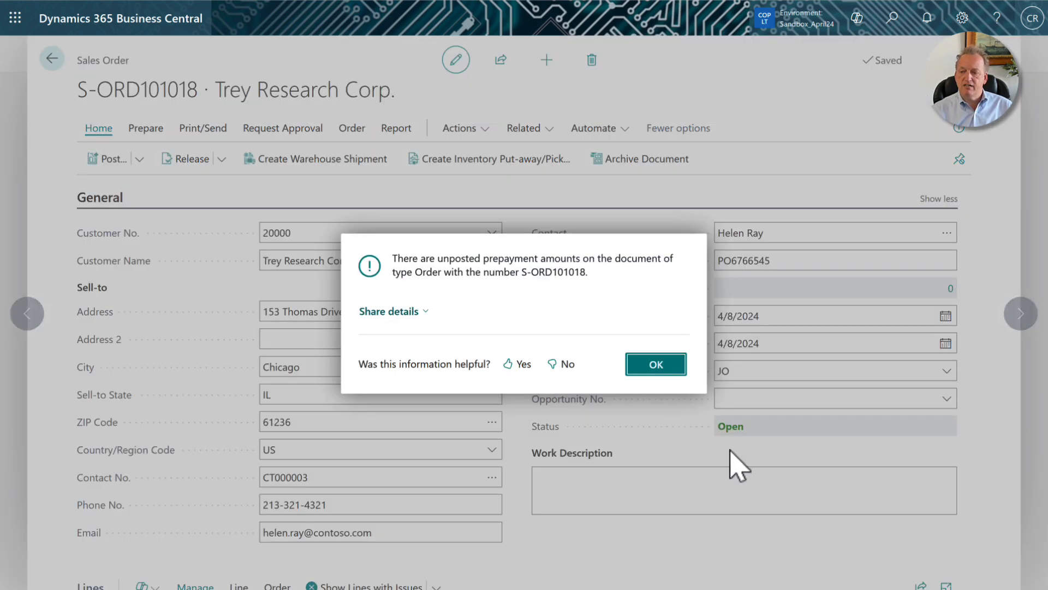
click(657, 363)
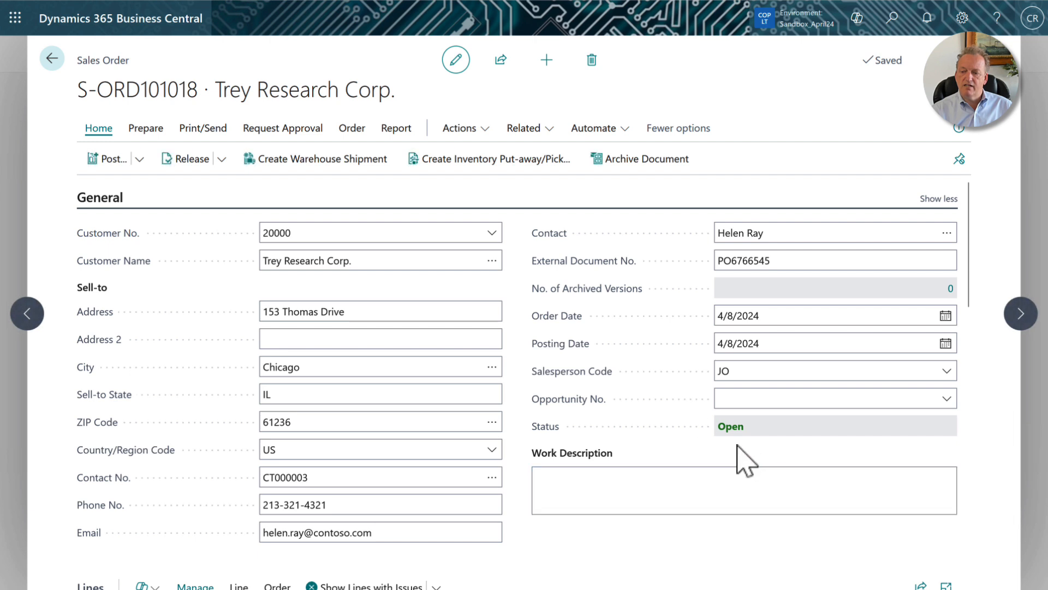
mouse_move(549, 433)
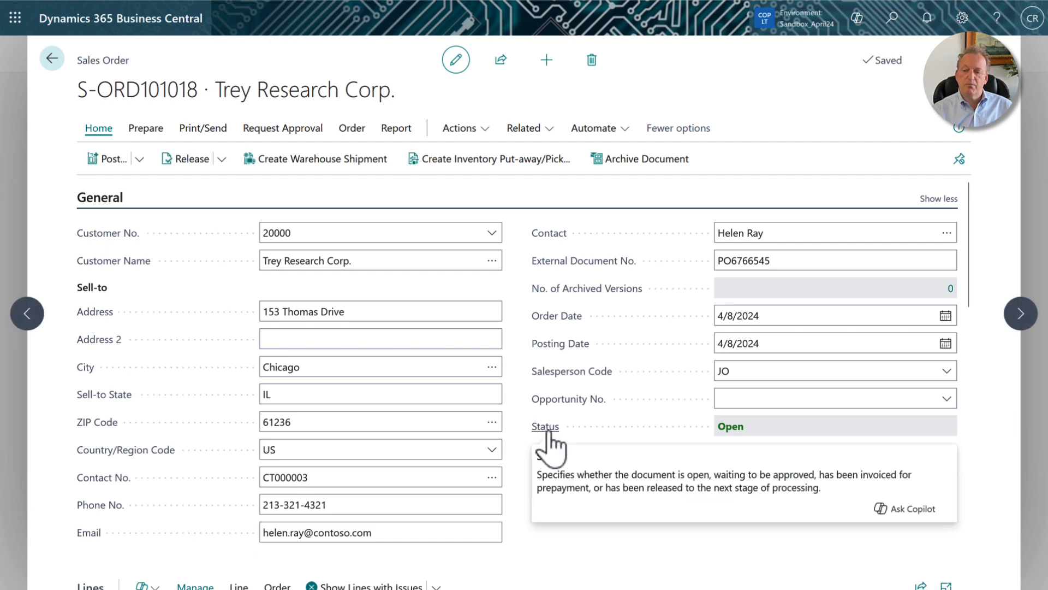